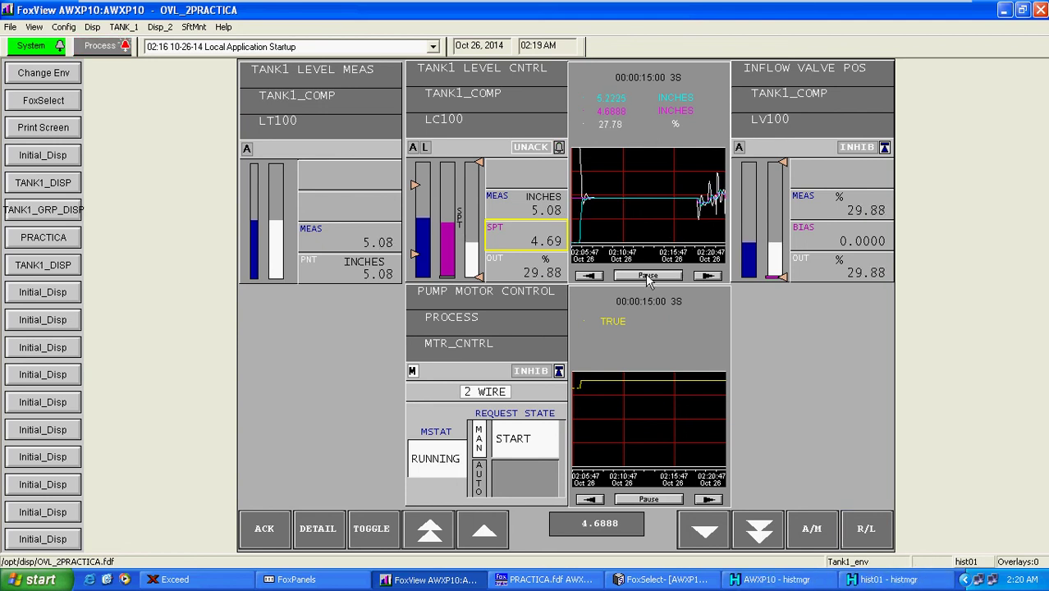
Pause the TANK1 level control trend and show its history over a 1 Min. duration
{"action": "left_click", "coordinate": [649, 276]}
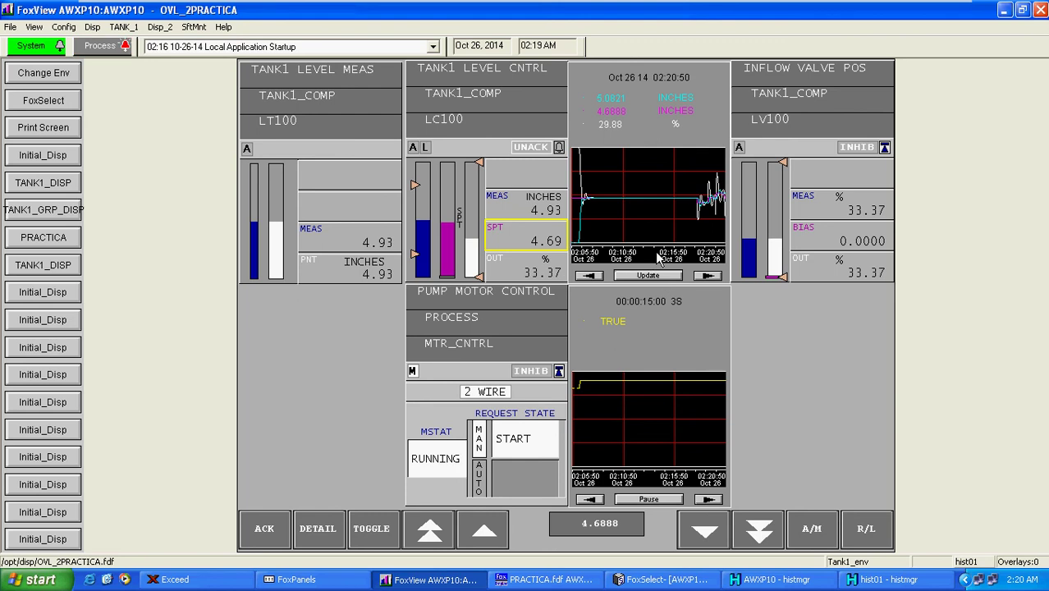
{"action": "left_click", "coordinate": [667, 256]}
{"action": "left_click", "coordinate": [658, 239]}
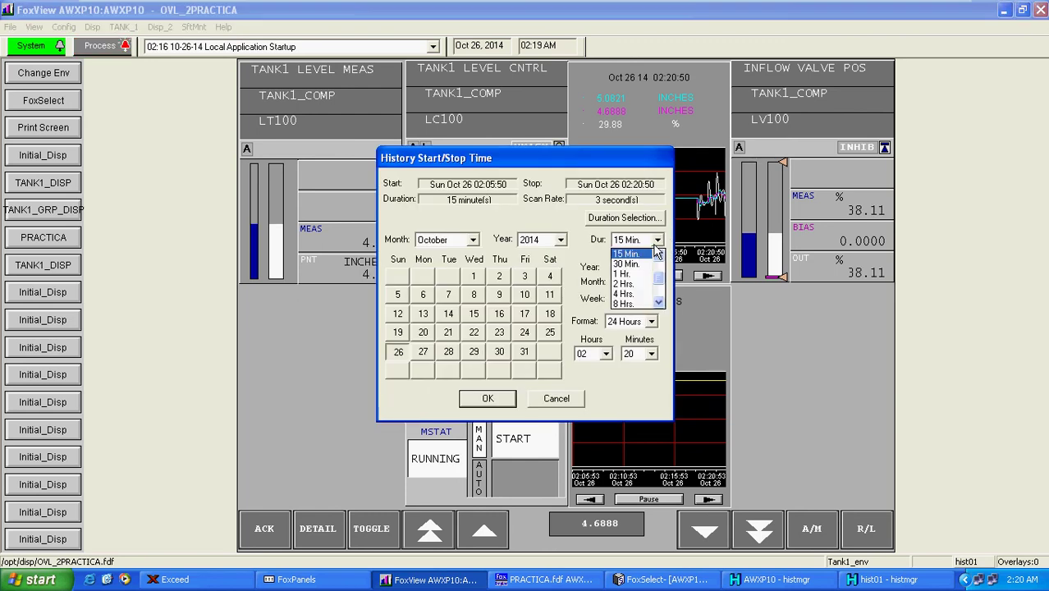
{"action": "left_click", "coordinate": [658, 255]}
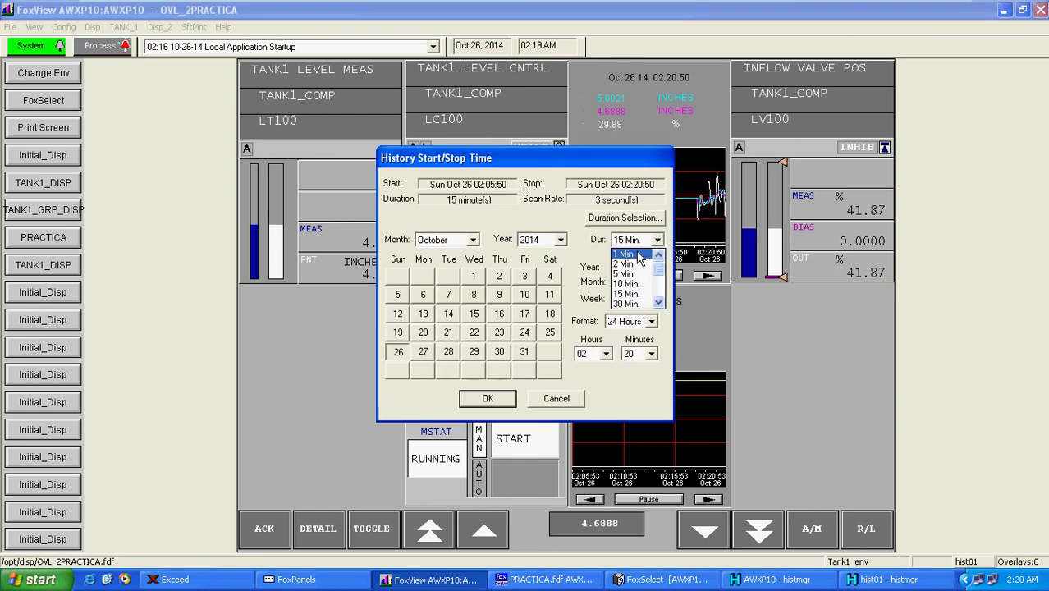
{"action": "left_click", "coordinate": [639, 254]}
{"action": "left_click", "coordinate": [487, 399]}
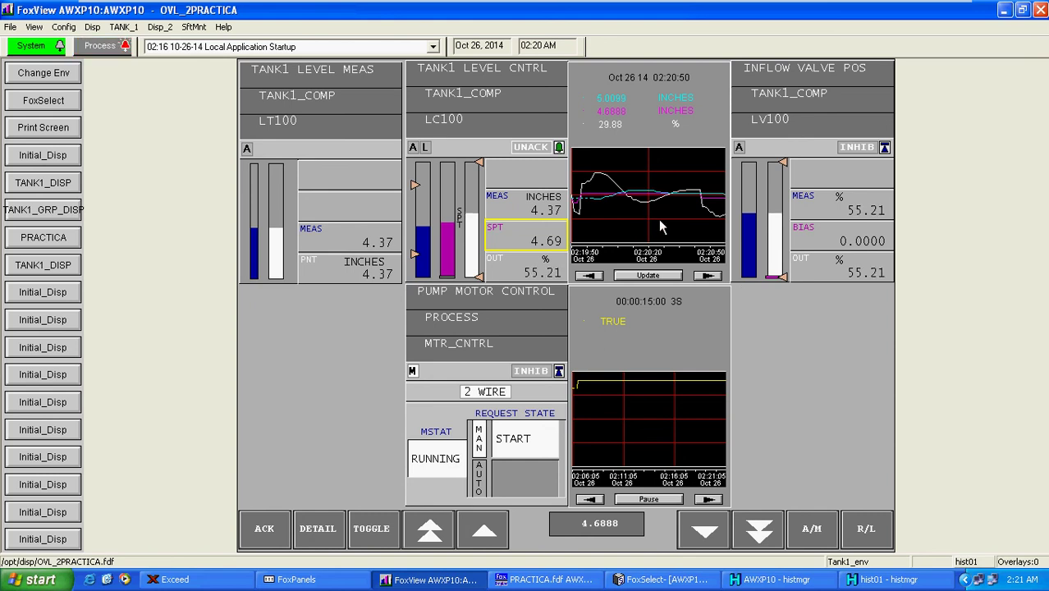
Lower the LC100 level controller setpoint to 4.19 inches
{"action": "left_click", "coordinate": [757, 530]}
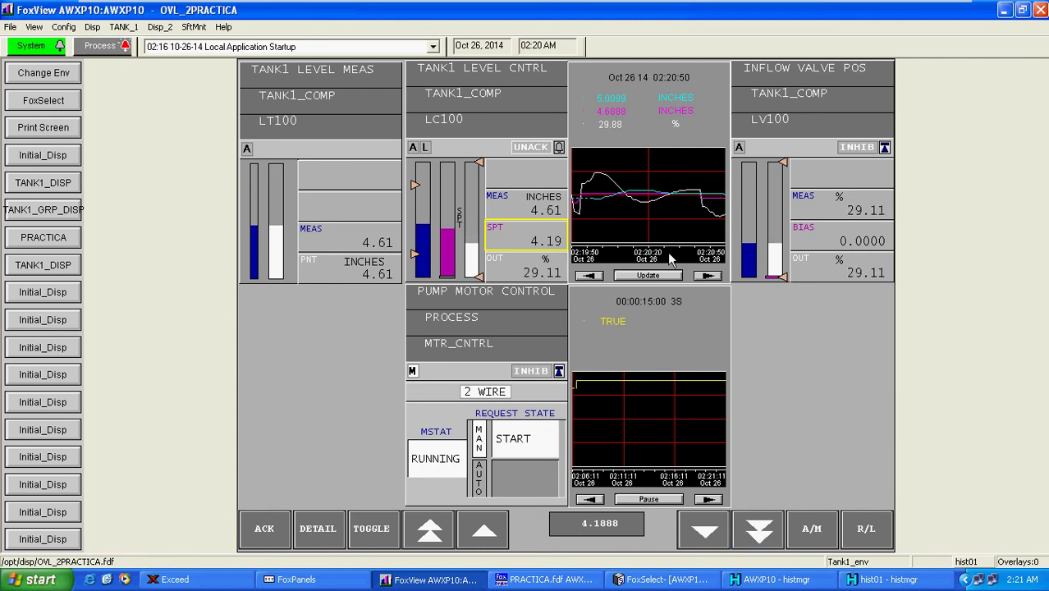
Open the level trend's online configuration and enter NIVEL TANK1 as the pen 1 description
{"action": "left_click", "coordinate": [650, 203]}
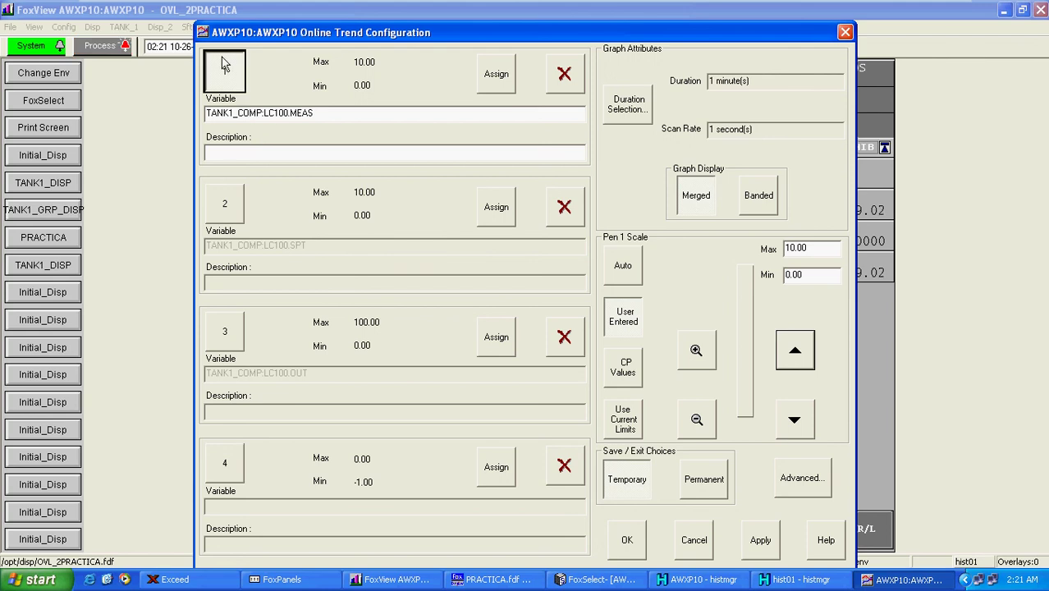
{"action": "left_click", "coordinate": [331, 114]}
{"action": "left_click_drag", "start_coordinate": [332, 113], "coordinate": [120, 127]}
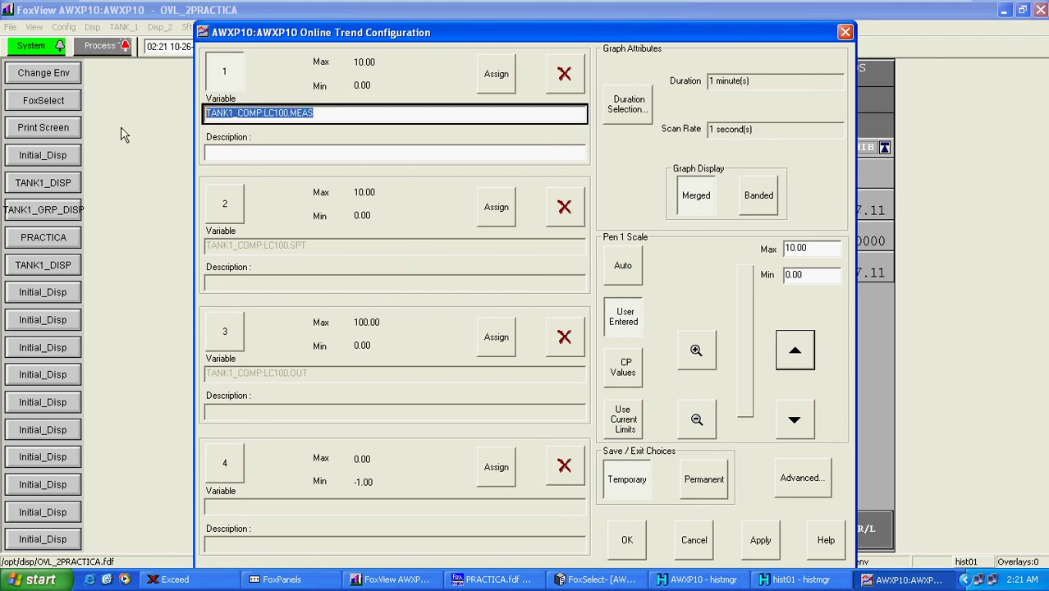
{"action": "left_click", "coordinate": [217, 156]}
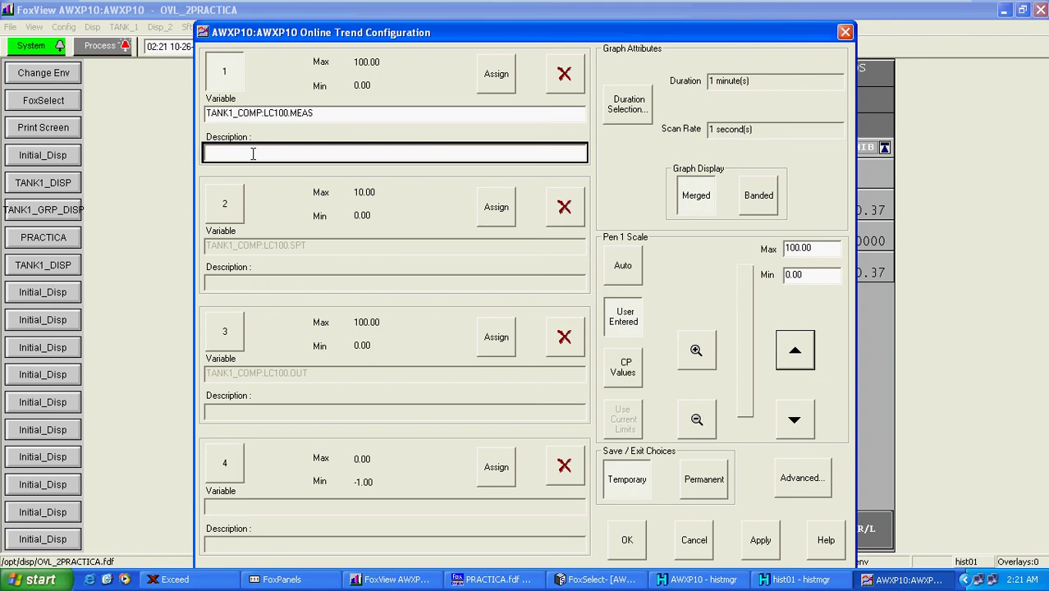
{"action": "type", "text": "NIVEL TANK"}
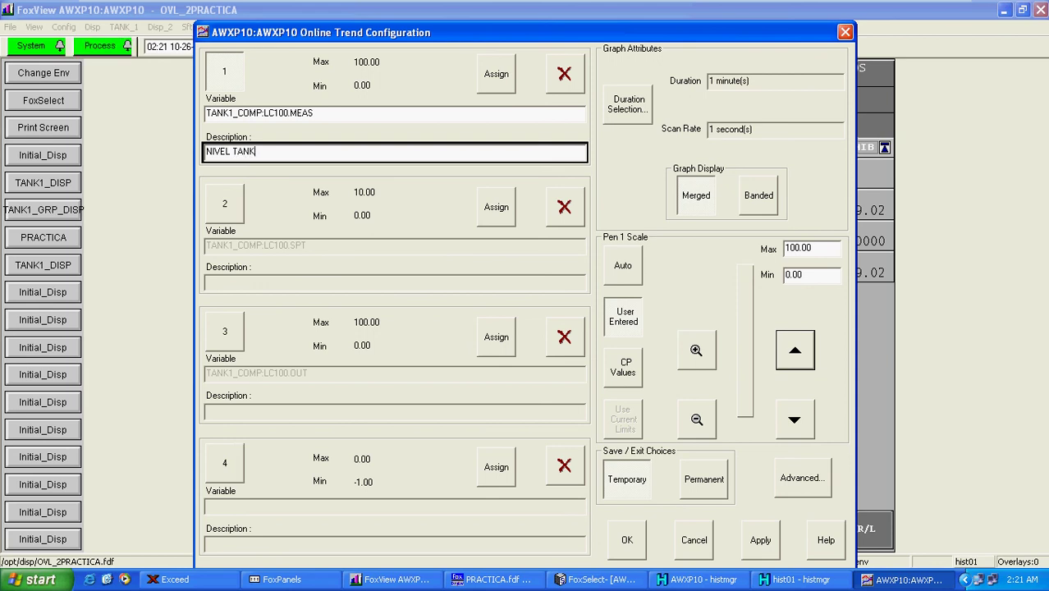
{"action": "type", "text": "1"}
{"action": "key", "text": "Return"}
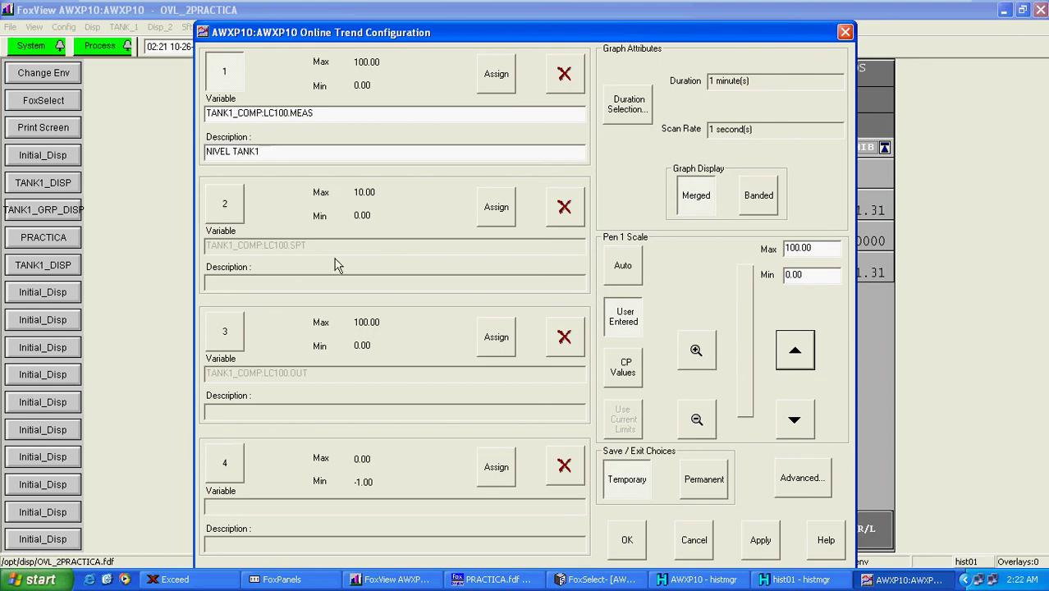
Enter SETPOINT TANK1 as the description of trend pen 2, the LC100.SPT variable
{"action": "left_click", "coordinate": [228, 207]}
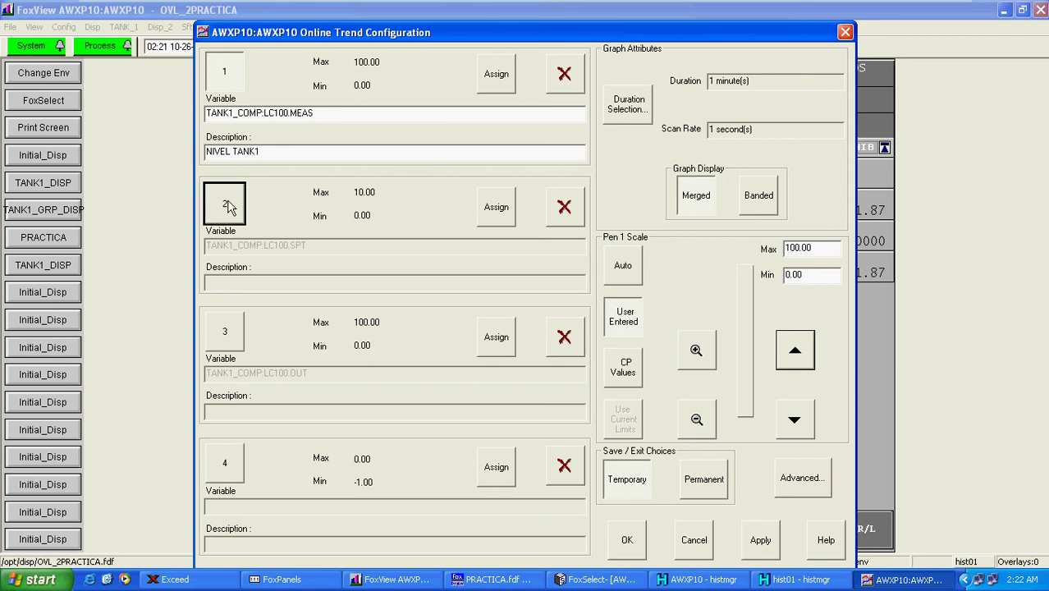
{"action": "left_click", "coordinate": [280, 283]}
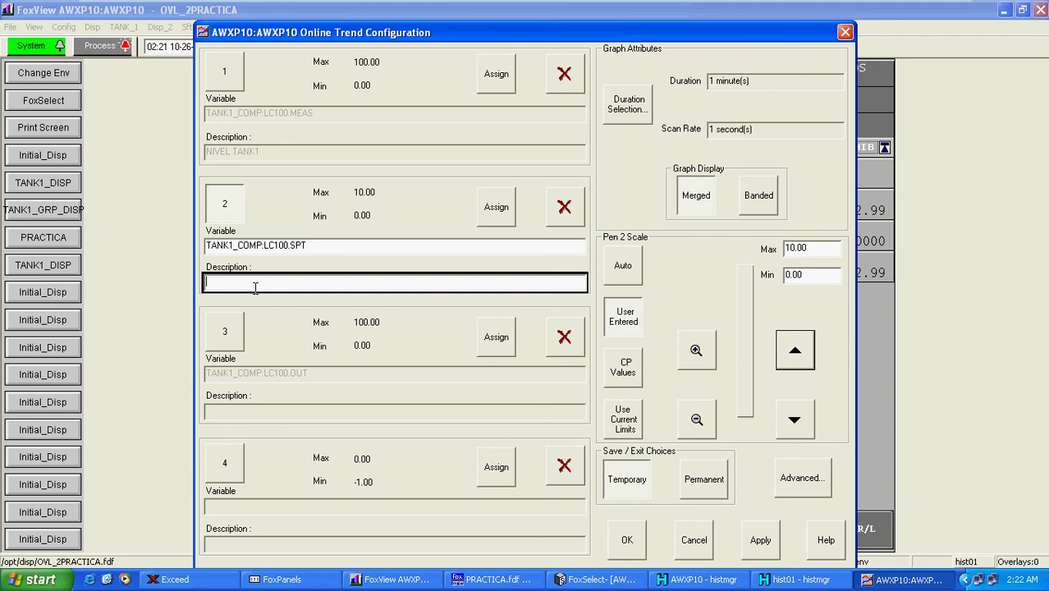
{"action": "type", "text": "SETPOINT TANK1"}
{"action": "left_click", "coordinate": [224, 203]}
Enter SALIDA VALV TANK1 as the description of trend pen 3, the LC100.OUT variable
{"action": "left_click", "coordinate": [226, 331]}
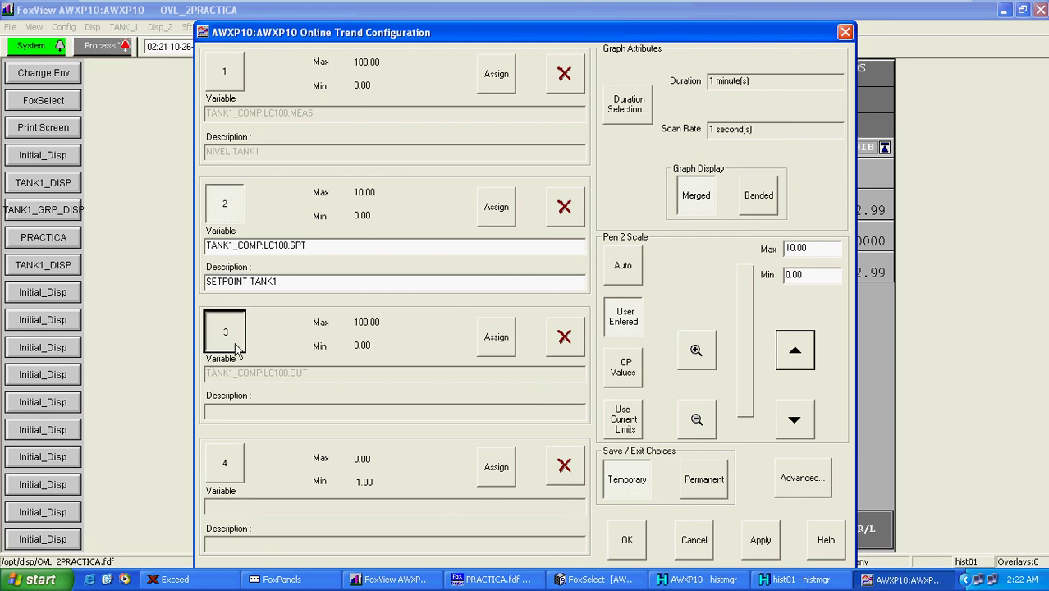
{"action": "left_click", "coordinate": [234, 413]}
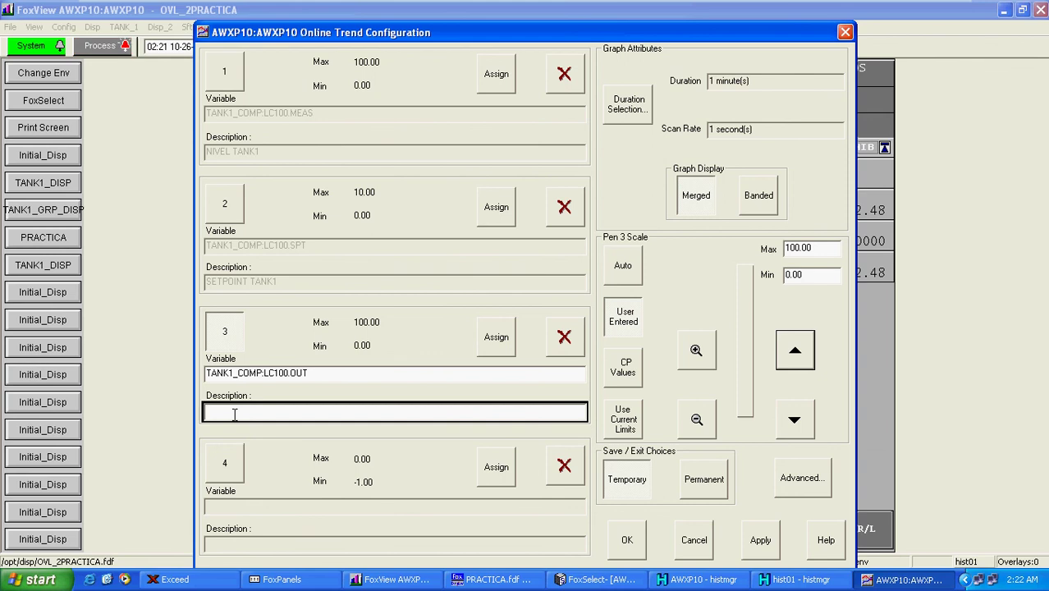
{"action": "type", "text": "SALIDA VALV TANK1"}
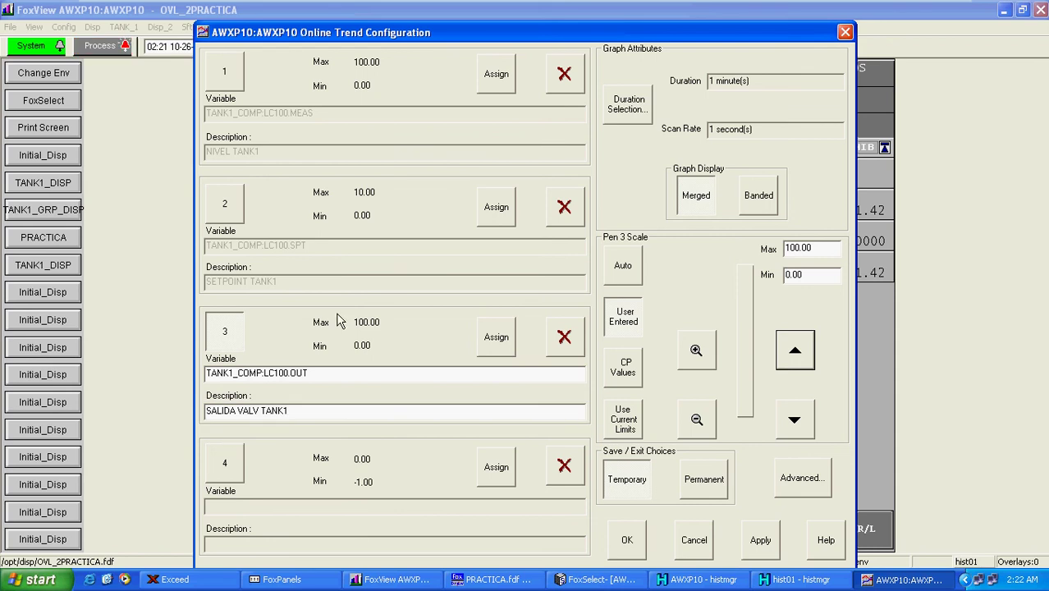
{"action": "key", "text": "Return"}
Return to pen 1 and set the maximum of its scale to 10.00
{"action": "left_click", "coordinate": [230, 207]}
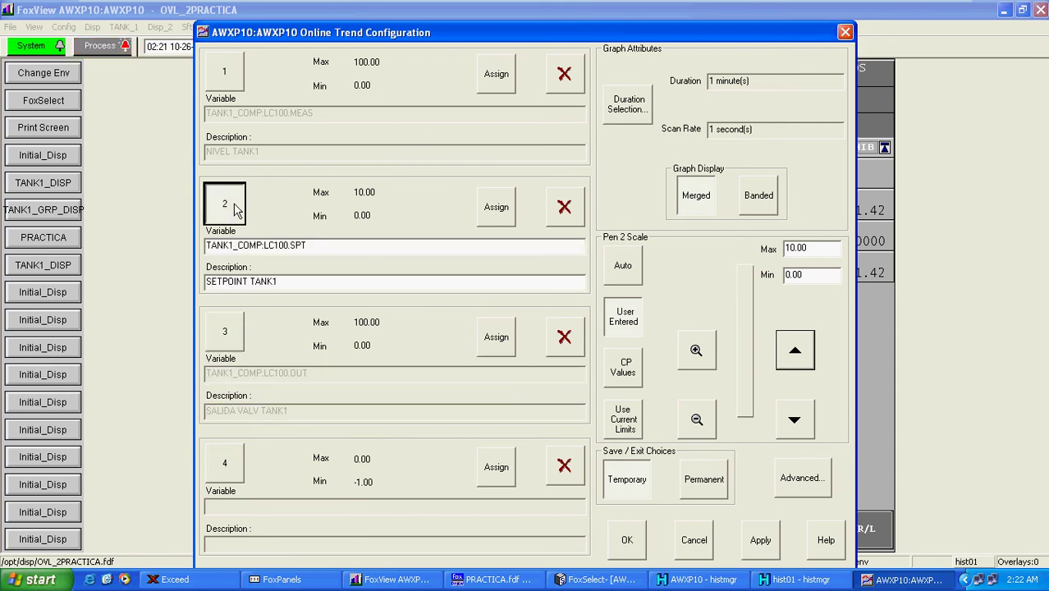
{"action": "left_click", "coordinate": [230, 75]}
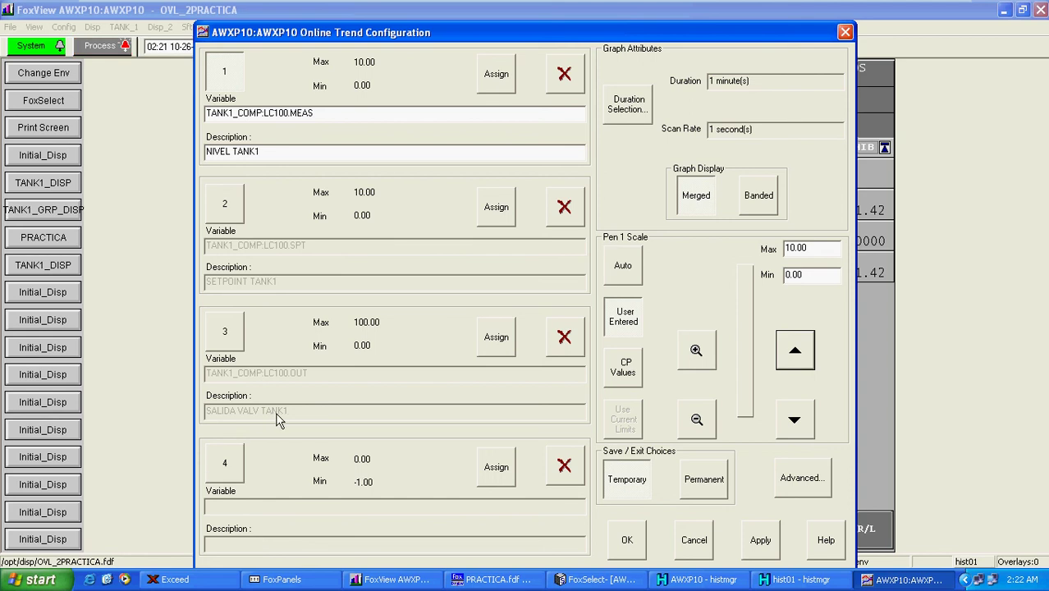
{"action": "left_click", "coordinate": [369, 154]}
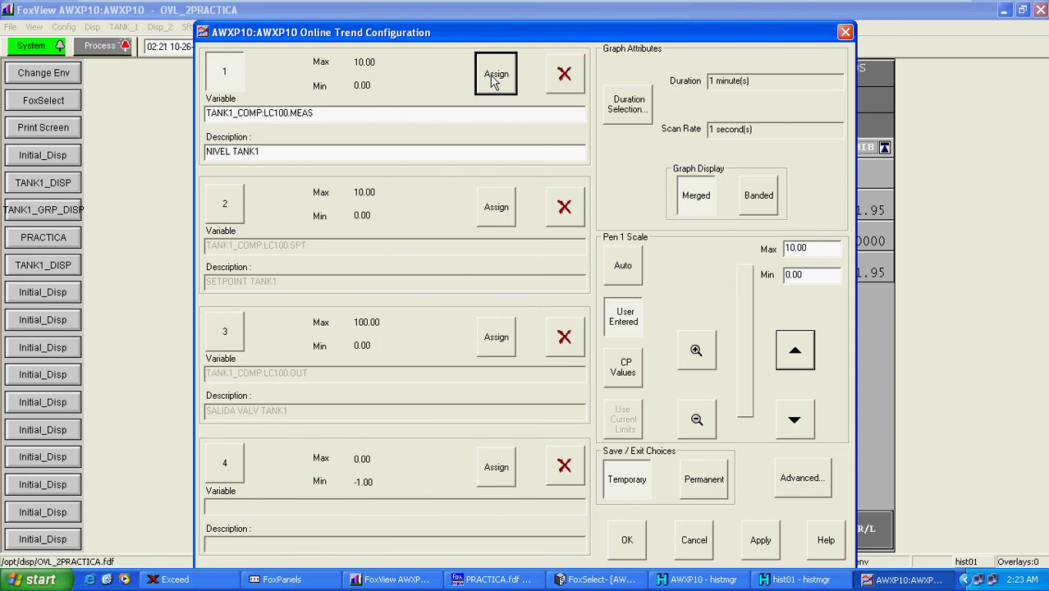
Review the duration and scan rate settings of the trend and accept them as they are
{"action": "left_click", "coordinate": [640, 113]}
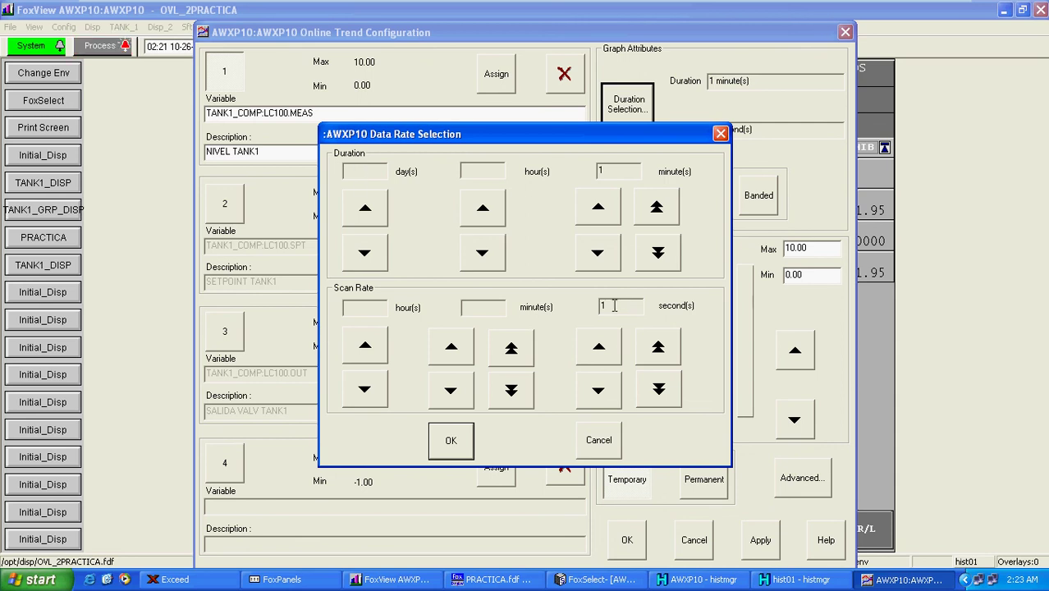
{"action": "left_click", "coordinate": [473, 172]}
{"action": "left_click", "coordinate": [454, 443]}
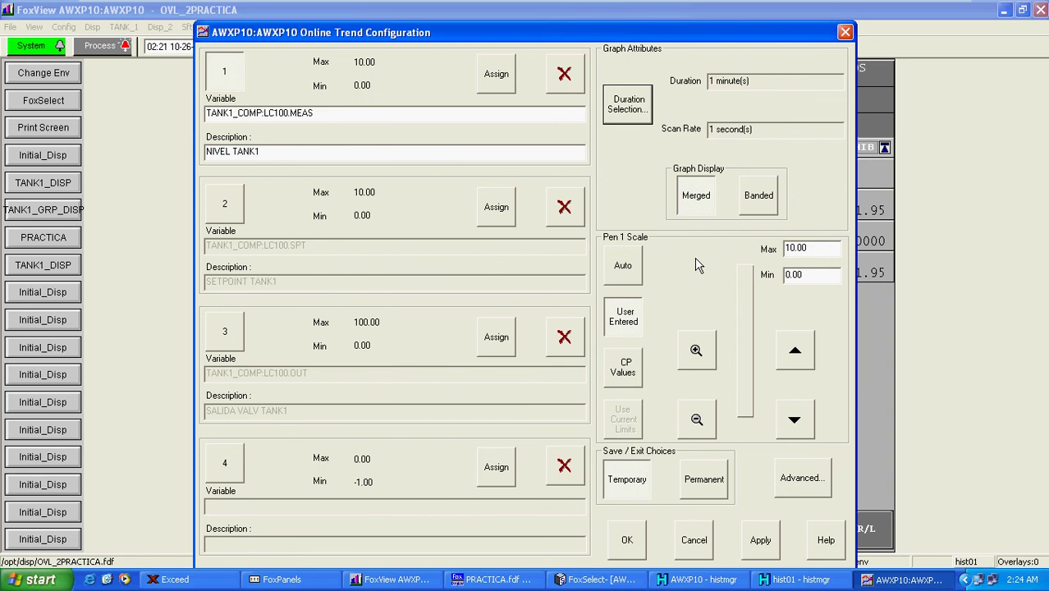
Try the Banded graph display, return to Merged, and apply the trend configuration
{"action": "left_click", "coordinate": [760, 196]}
{"action": "left_click", "coordinate": [710, 197]}
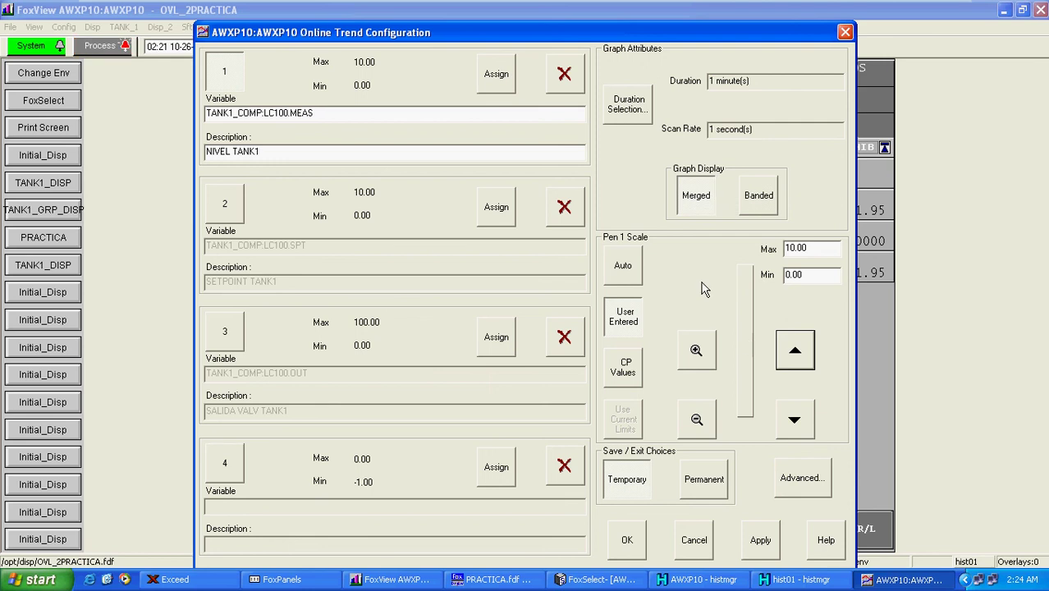
{"action": "left_click", "coordinate": [766, 542]}
{"action": "left_click", "coordinate": [624, 537]}
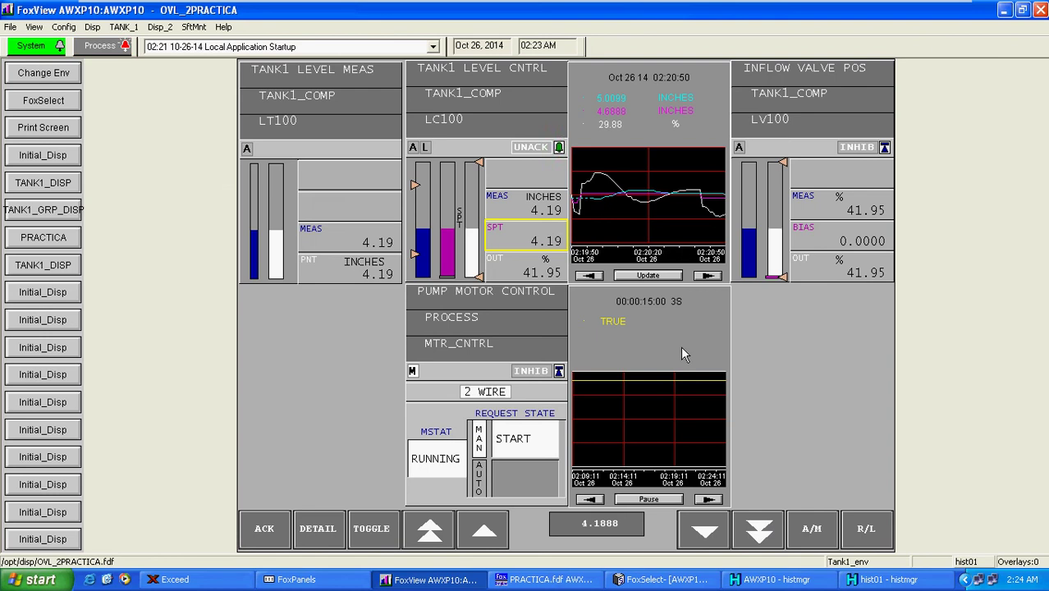
Resume live updating of the level control trend and lower the LC100 setpoint to 3.19 inches
{"action": "left_click", "coordinate": [667, 278]}
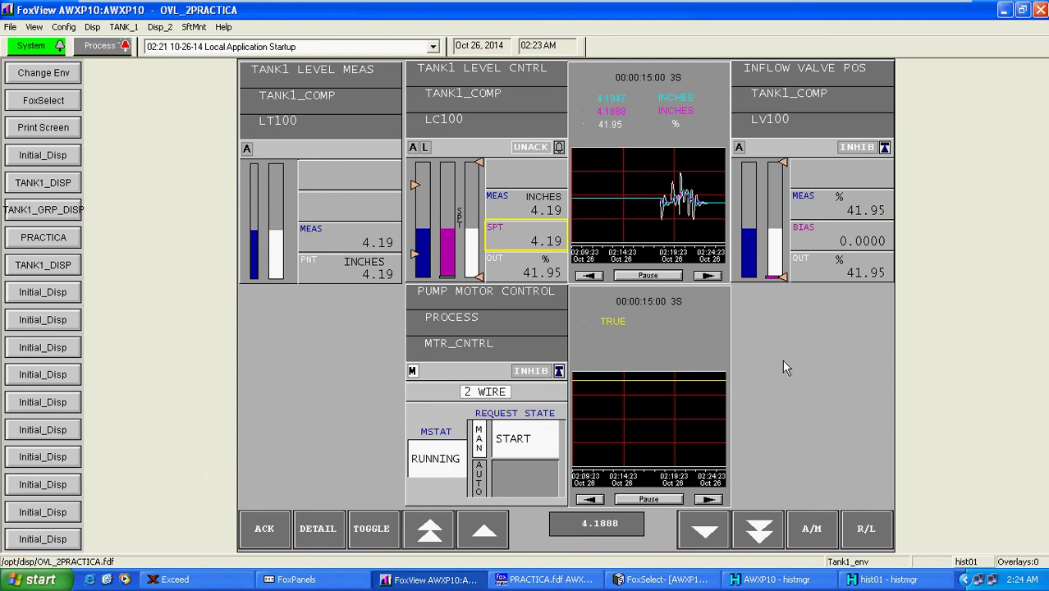
{"action": "left_click", "coordinate": [757, 532]}
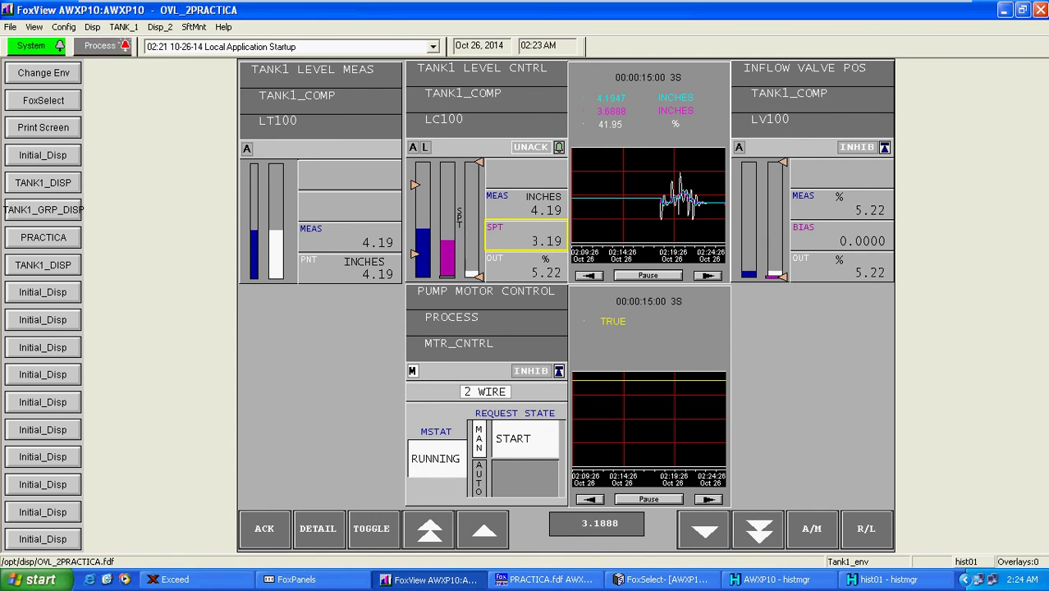
Change pen 1's trend line color to red in the advanced trend configuration, leaving its data type Numeric
{"action": "left_click", "coordinate": [672, 199]}
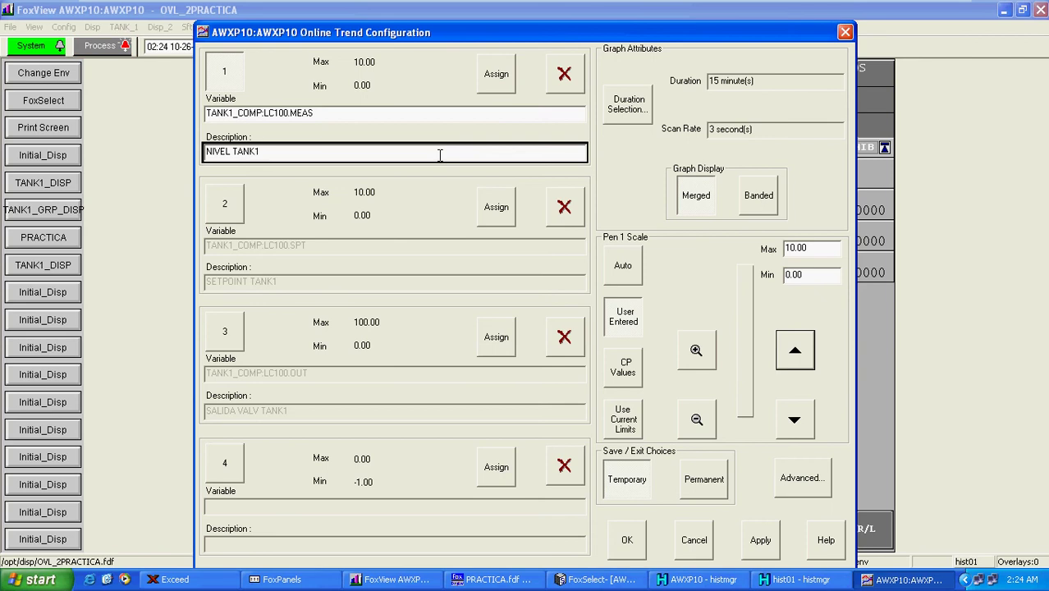
{"action": "left_click", "coordinate": [812, 485]}
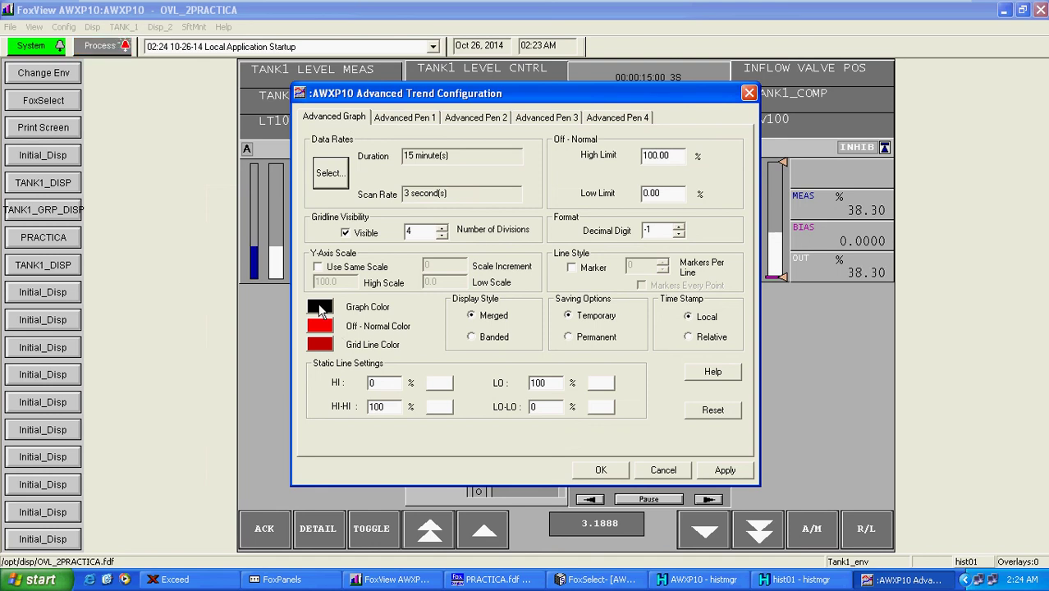
{"action": "left_click", "coordinate": [409, 120]}
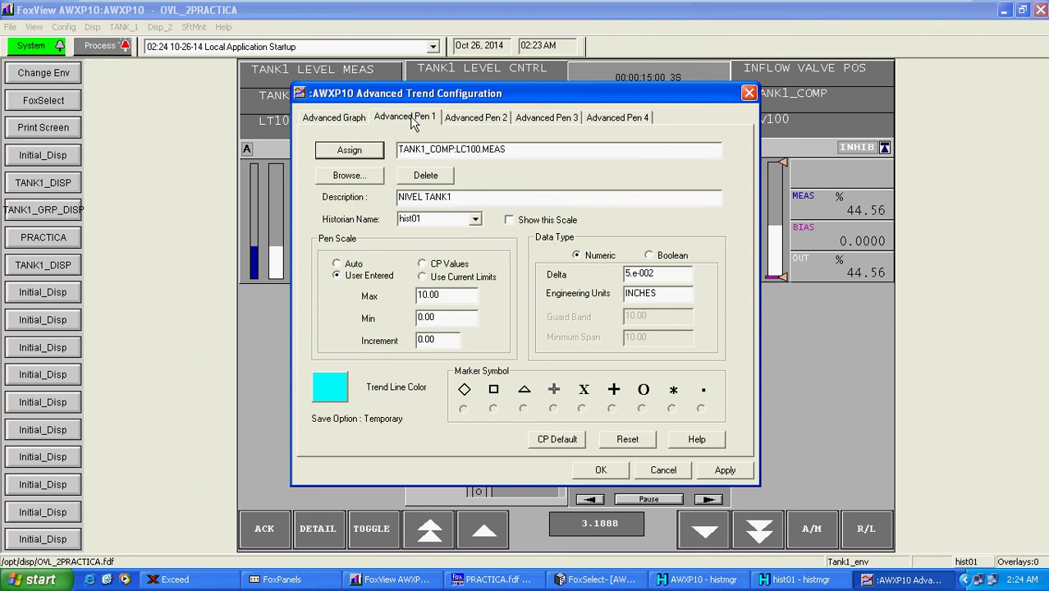
{"action": "left_click", "coordinate": [335, 392]}
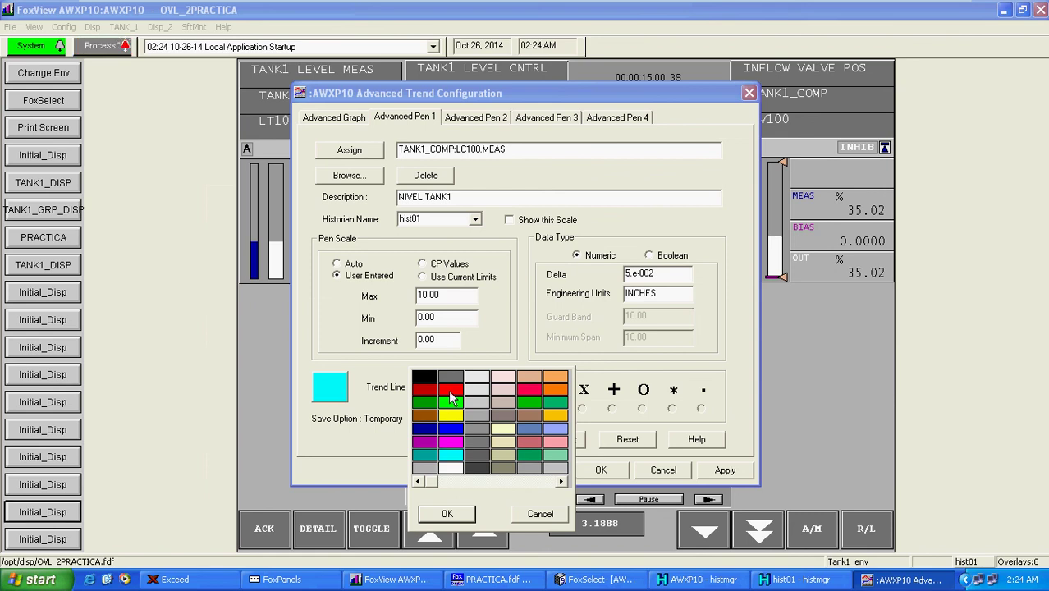
{"action": "left_click", "coordinate": [458, 519]}
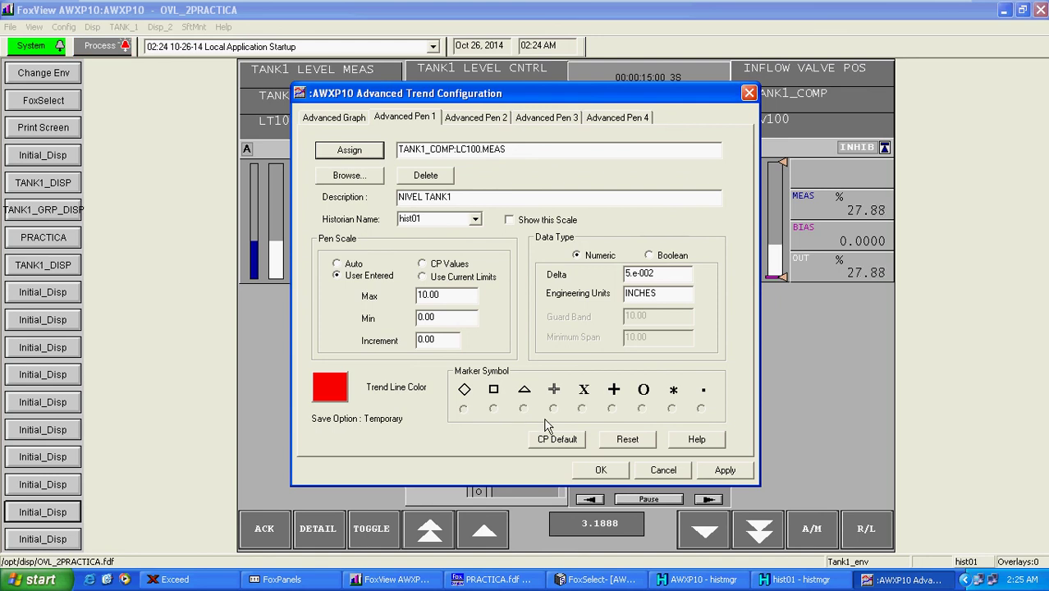
{"action": "left_click", "coordinate": [650, 256]}
{"action": "left_click", "coordinate": [578, 256]}
Change the trend line color of pen 2, SETPOINT TANK1, to yellow
{"action": "left_click", "coordinate": [480, 118]}
{"action": "left_click", "coordinate": [331, 389]}
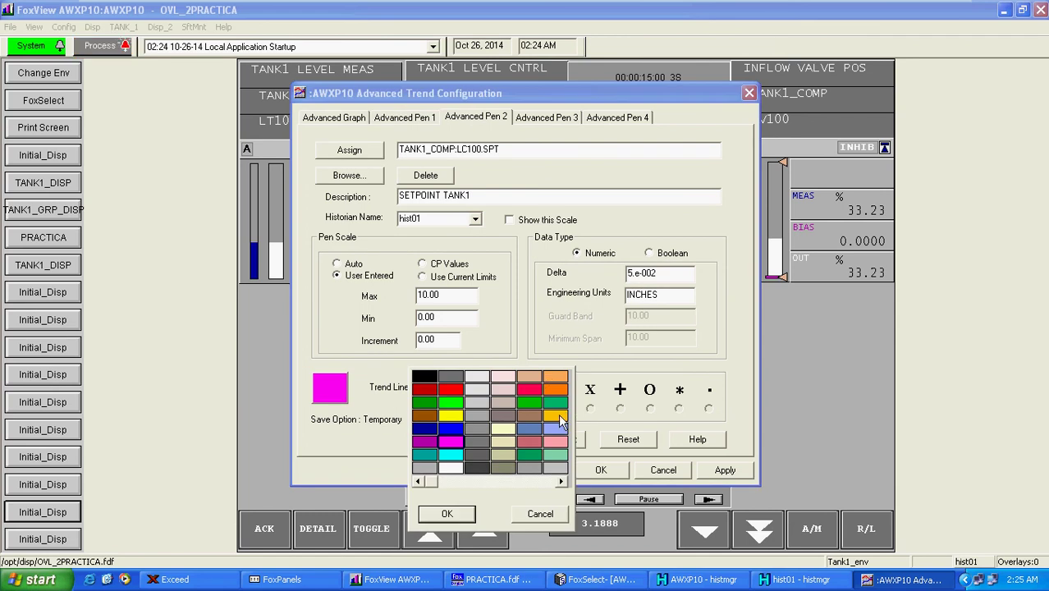
{"action": "left_click", "coordinate": [451, 415]}
{"action": "left_click", "coordinate": [446, 513]}
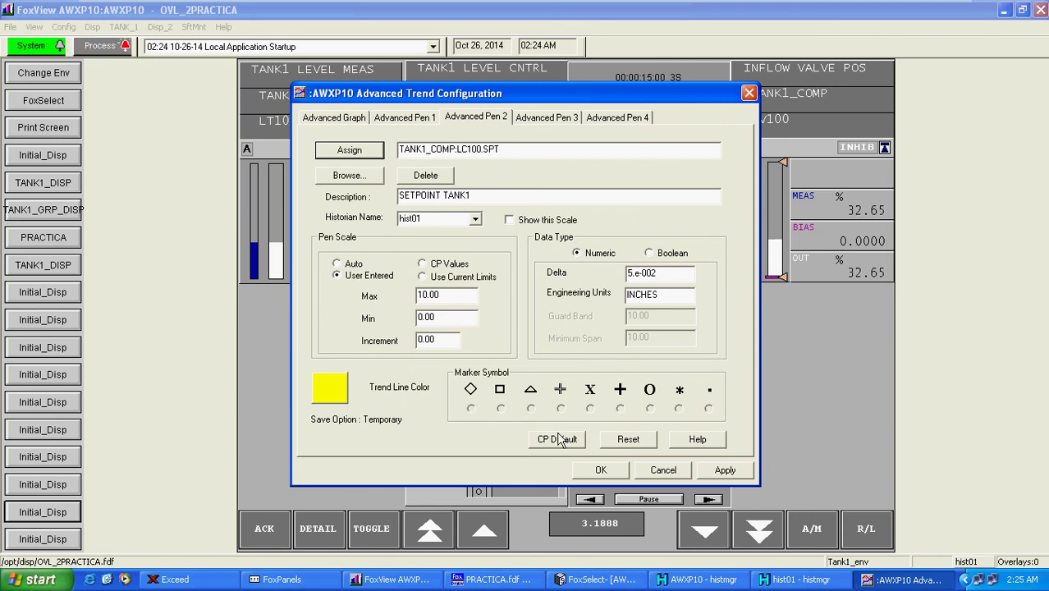
Browse the compounds, blocks and parameters available for pen 2's variable, try compound TANK1_BCK, and cancel the selection
{"action": "left_click", "coordinate": [358, 177]}
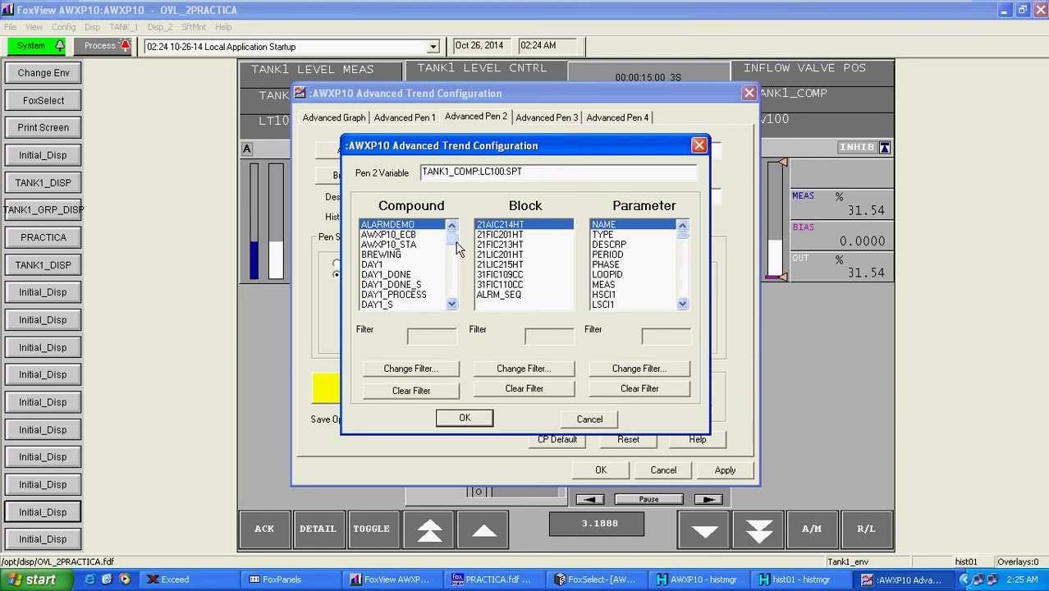
{"action": "left_click", "coordinate": [698, 146]}
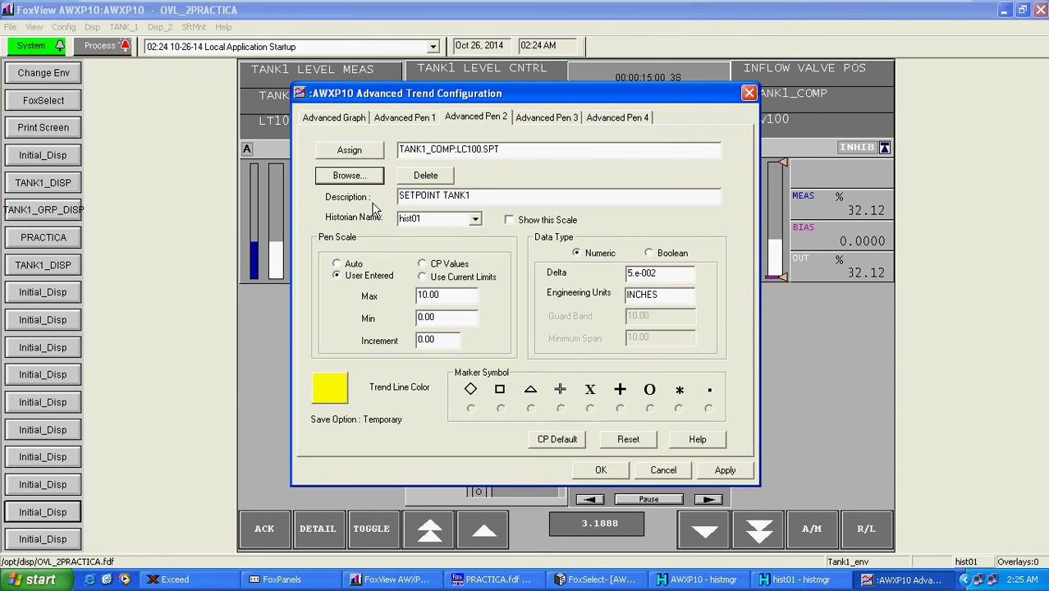
{"action": "left_click", "coordinate": [345, 175]}
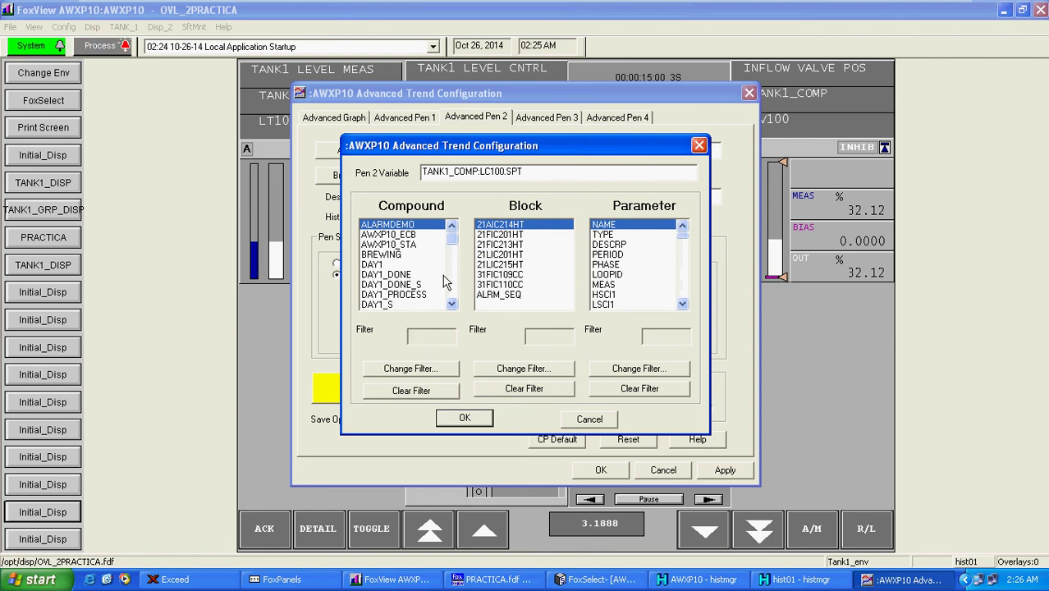
{"action": "left_click", "coordinate": [452, 304]}
{"action": "left_click_drag", "start_coordinate": [453, 306], "coordinate": [454, 306]}
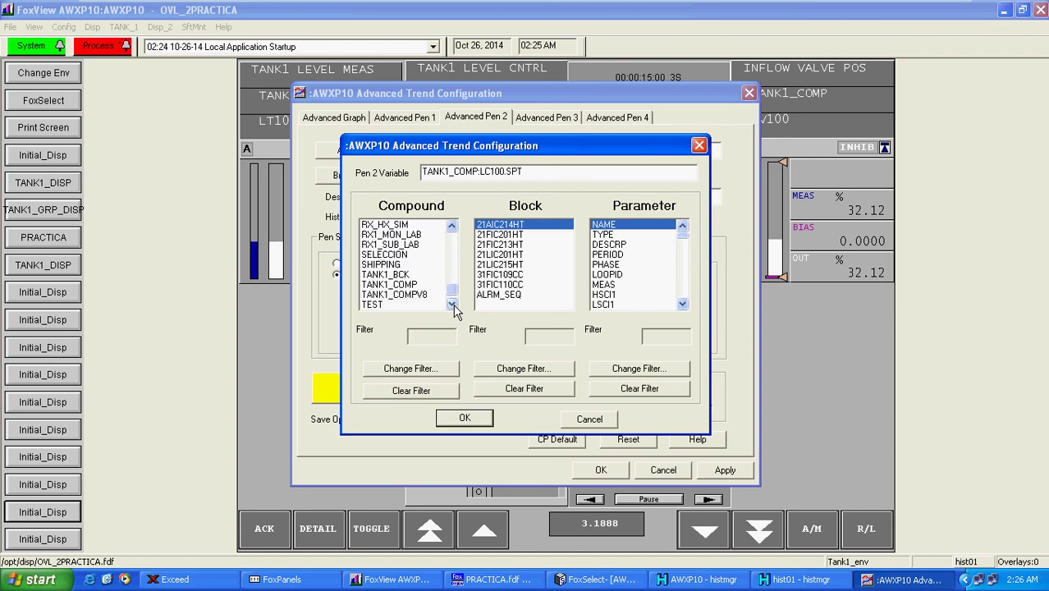
{"action": "left_click", "coordinate": [407, 276]}
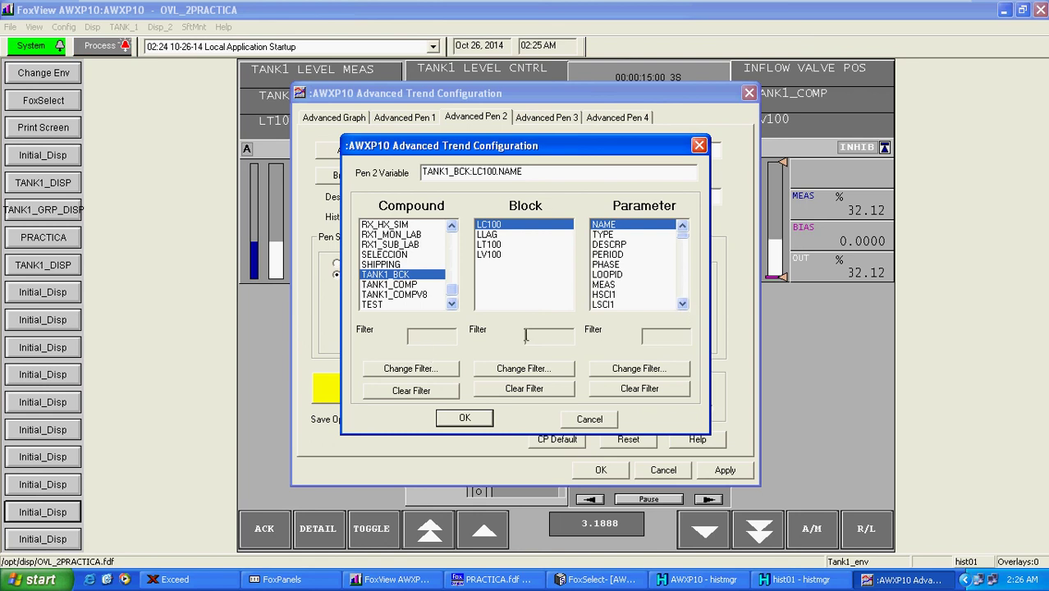
{"action": "left_click", "coordinate": [591, 419]}
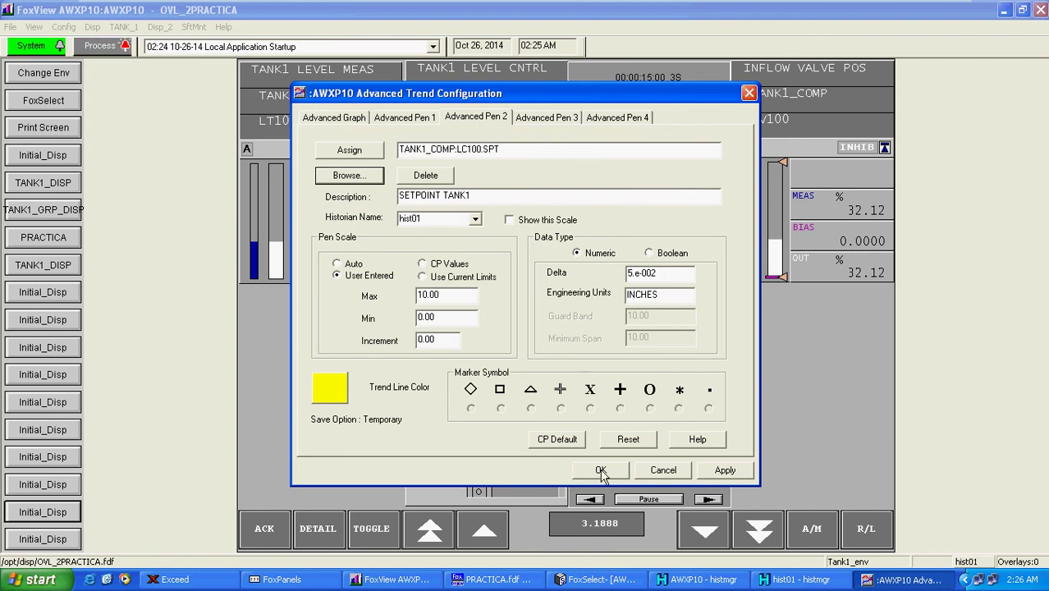
Change the trend line color of pen 3, SALIDA VALV TANK1, to cyan
{"action": "left_click", "coordinate": [552, 116]}
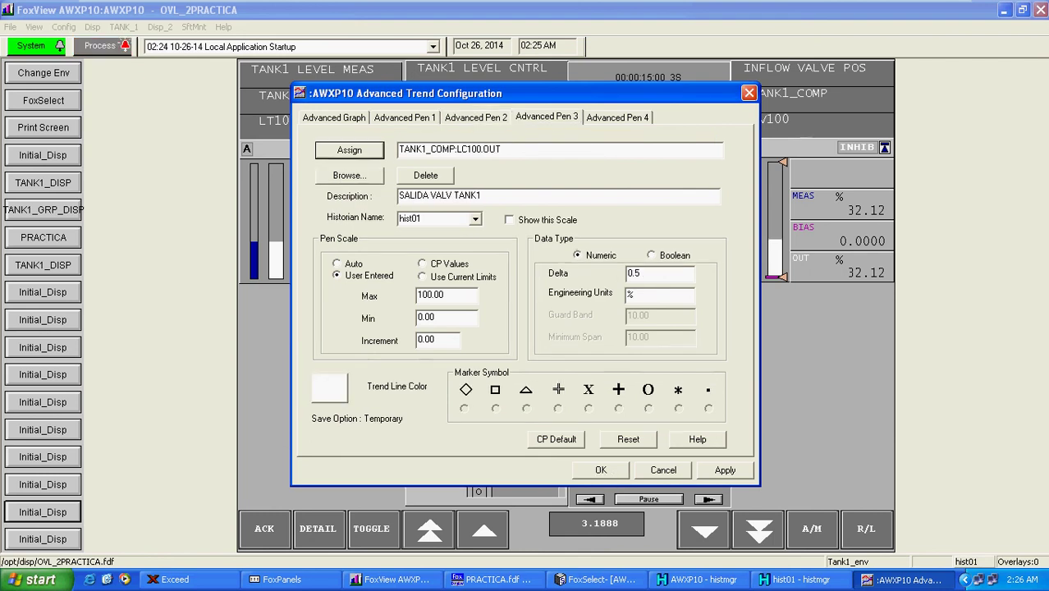
{"action": "left_click", "coordinate": [330, 387]}
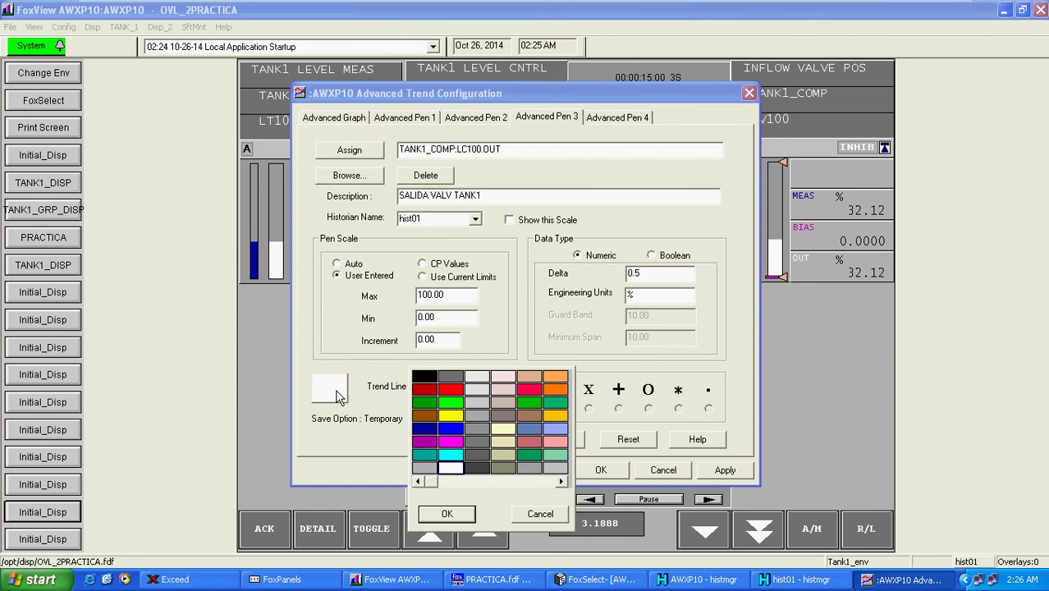
{"action": "left_click", "coordinate": [451, 454]}
{"action": "left_click", "coordinate": [446, 512]}
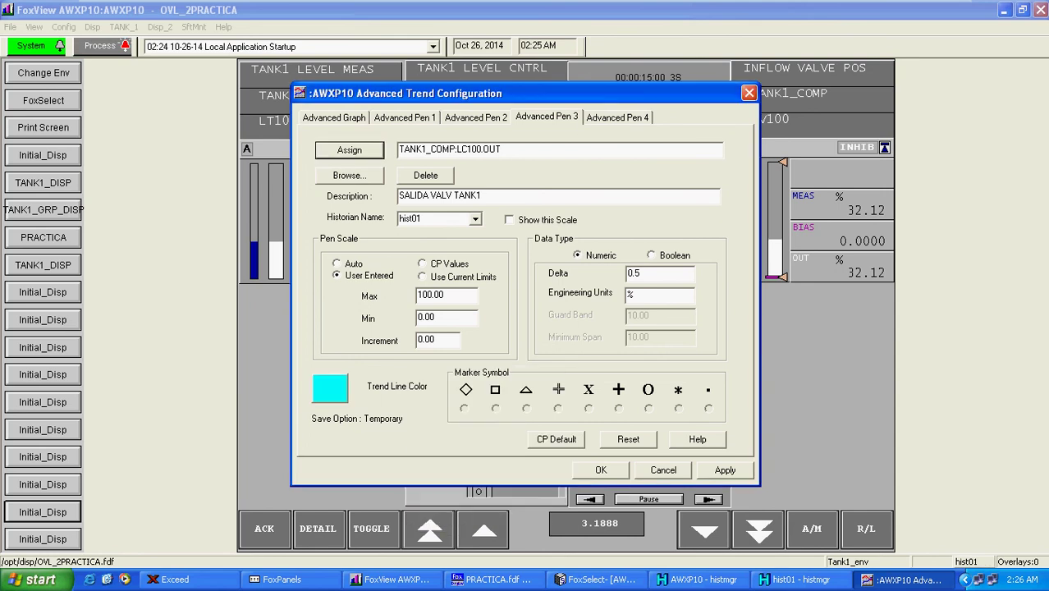
Change the trend line color of the unassigned pen 4 to magenta and accept the advanced trend configuration
{"action": "left_click", "coordinate": [602, 119]}
{"action": "left_click", "coordinate": [332, 386]}
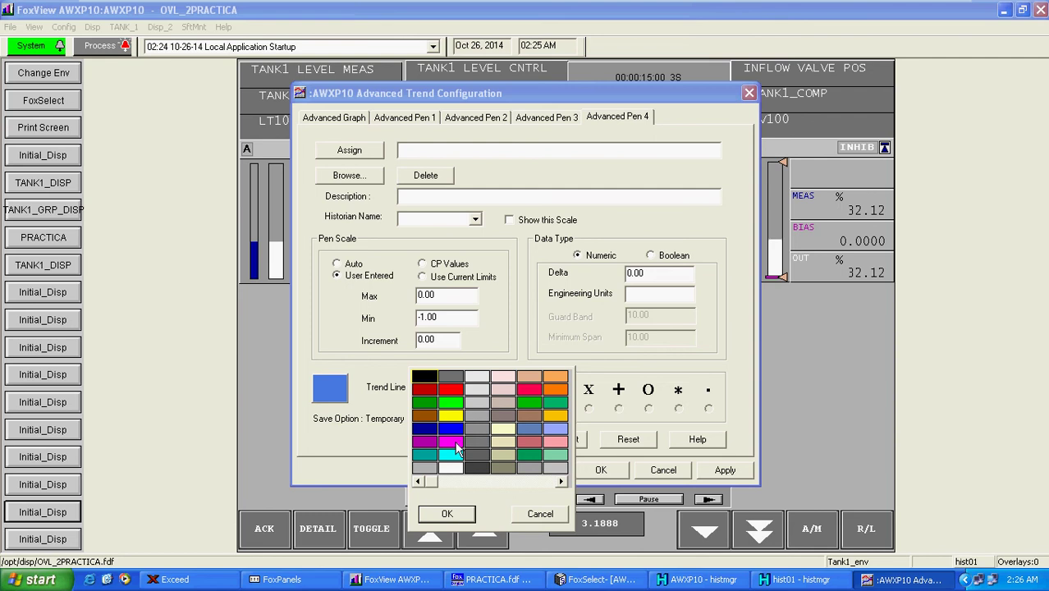
{"action": "left_click", "coordinate": [453, 443]}
{"action": "left_click", "coordinate": [446, 513]}
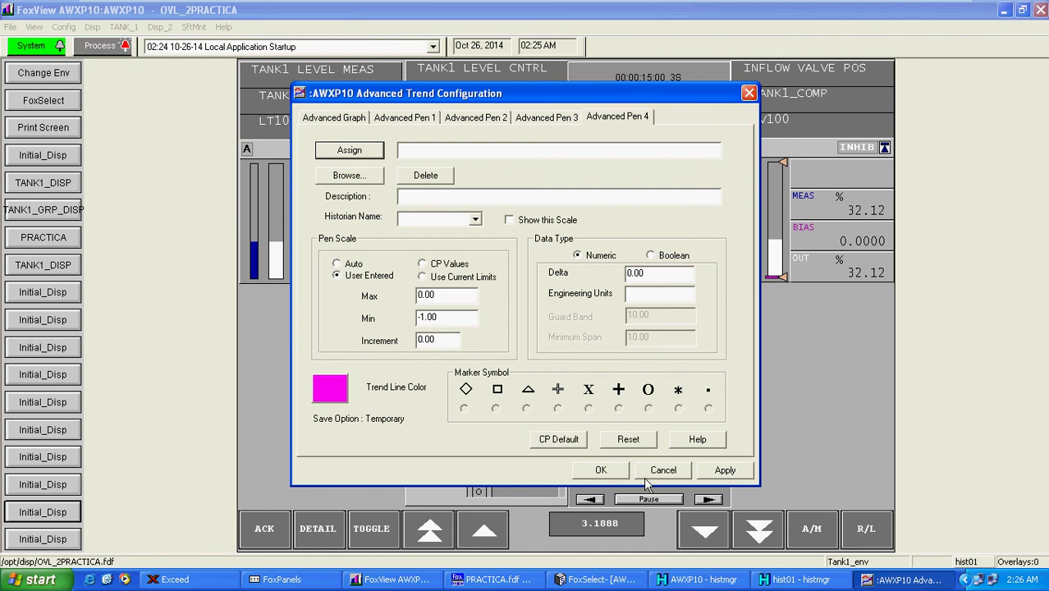
{"action": "left_click", "coordinate": [601, 471]}
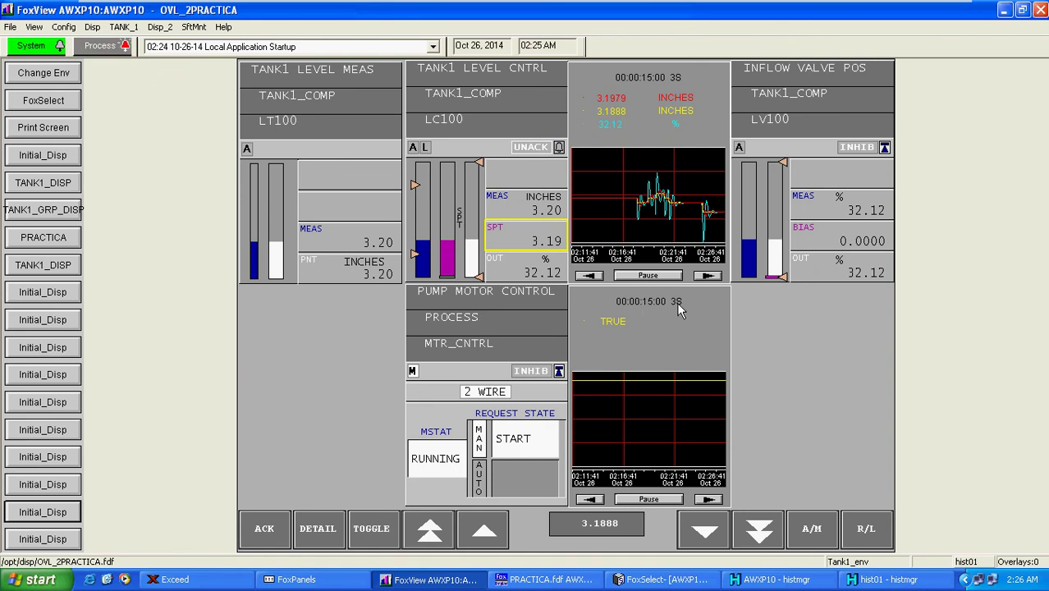
Launch AIM Historian Data Display from the AimAT programs
{"action": "left_click", "coordinate": [37, 579]}
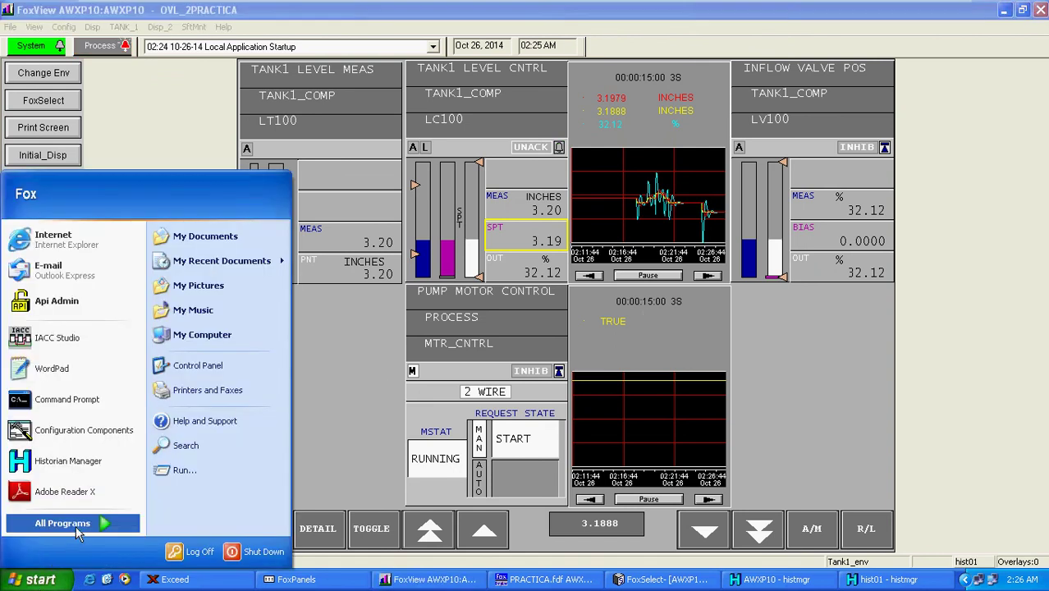
{"action": "left_click", "coordinate": [75, 526]}
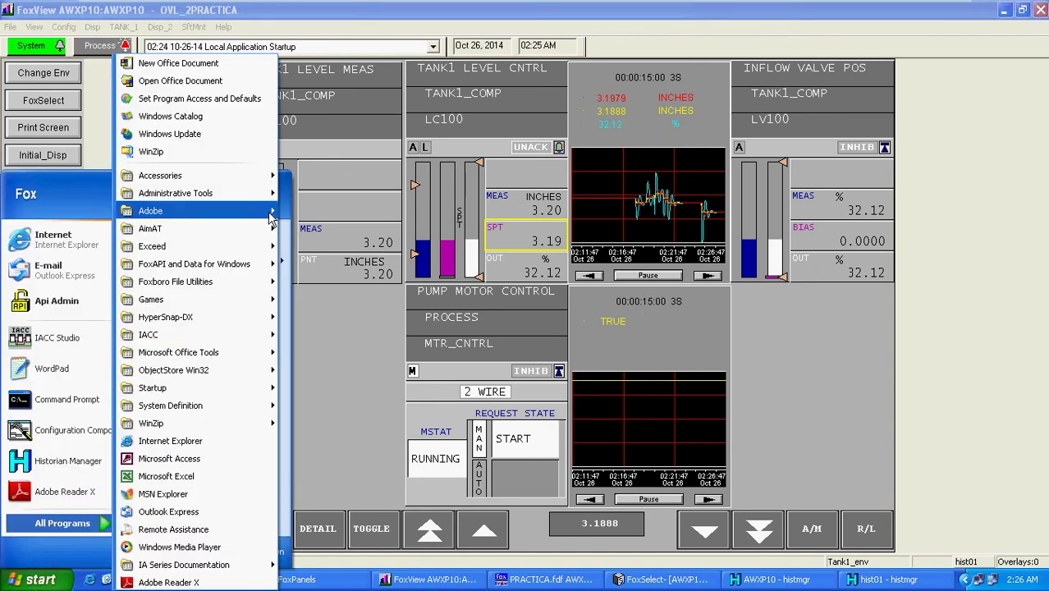
{"action": "mouse_move", "coordinate": [251, 230]}
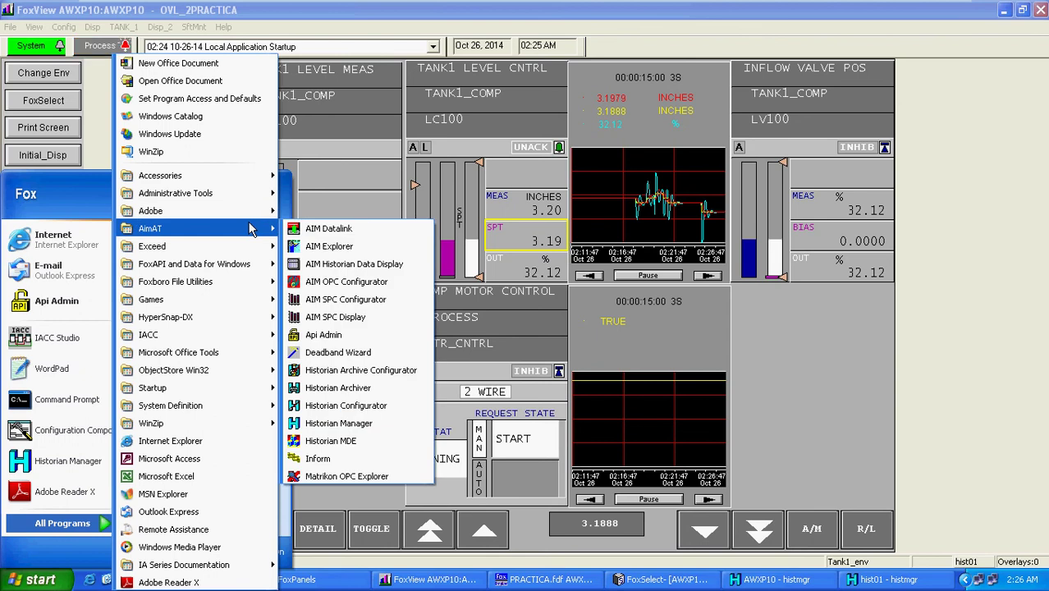
{"action": "left_click", "coordinate": [362, 266]}
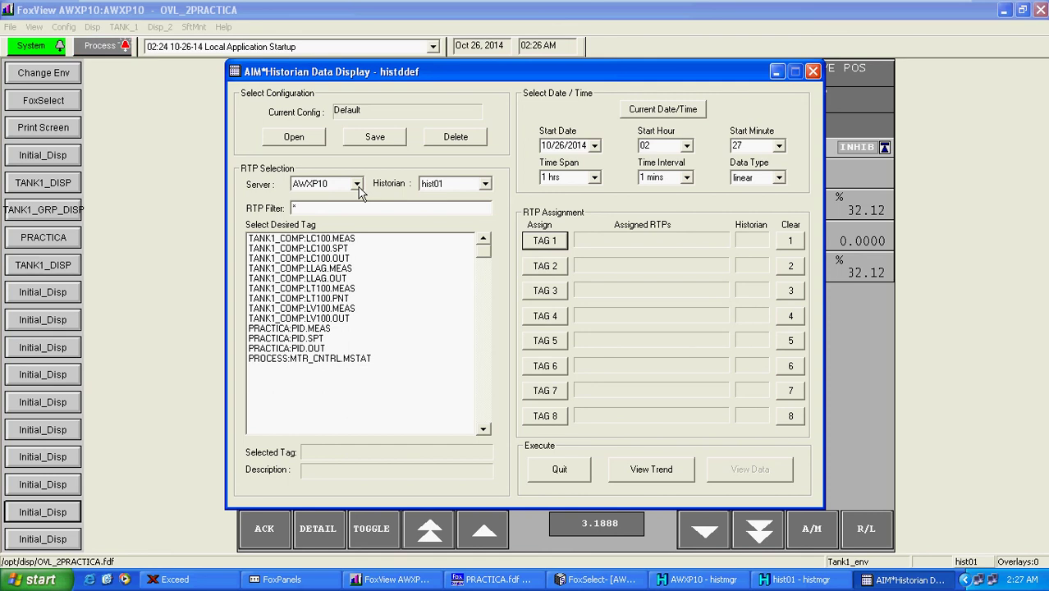
Look through the hist01 historian tags on server AWXP10 and assign TANK1_COMP:LC100.MEAS as tag 1
{"action": "left_click", "coordinate": [303, 205]}
{"action": "left_click", "coordinate": [318, 259]}
{"action": "left_click", "coordinate": [315, 268]}
{"action": "left_click", "coordinate": [313, 288]}
{"action": "left_click", "coordinate": [309, 329]}
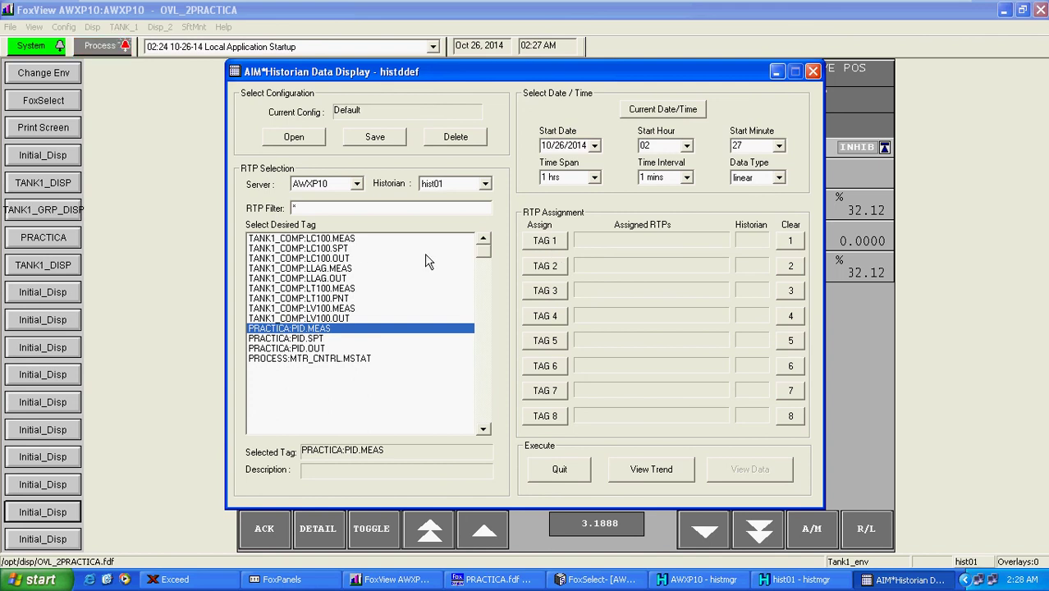
{"action": "left_click", "coordinate": [315, 247]}
{"action": "left_click", "coordinate": [357, 238]}
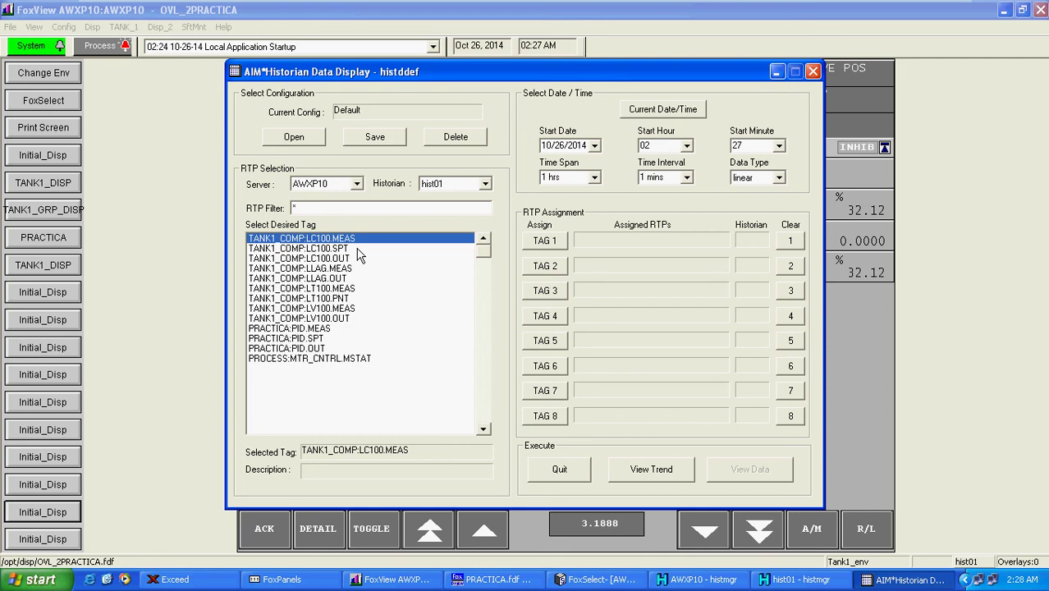
{"action": "left_click", "coordinate": [545, 242]}
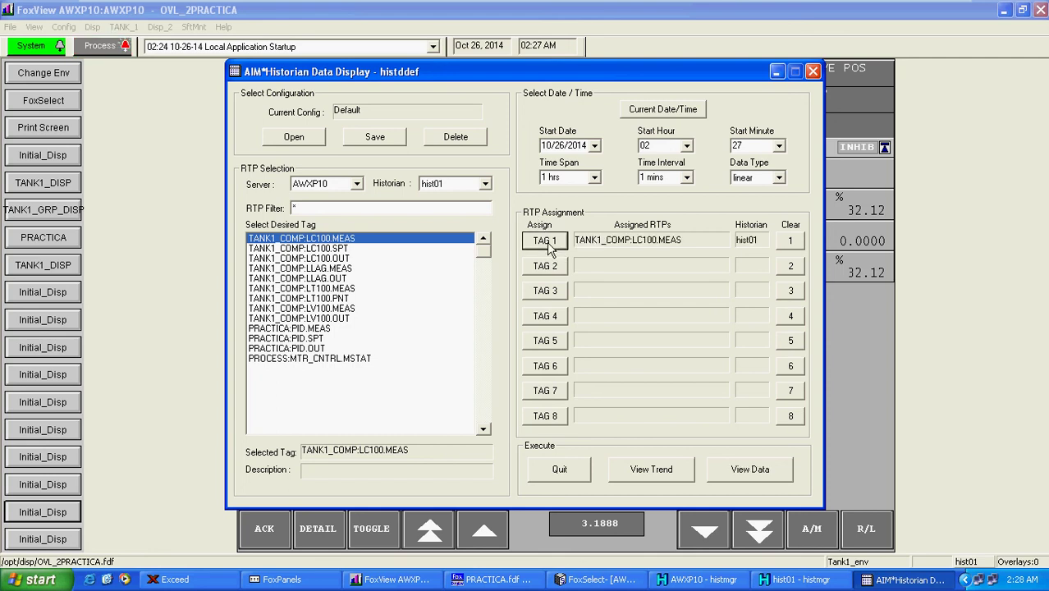
Assign TANK1_COMP:LC100.SPT as tag 2, TANK1_COMP:LC100.OUT as tag 3 and TANK1_COMP:LLAG.MEAS as tag 4
{"action": "left_click", "coordinate": [334, 250]}
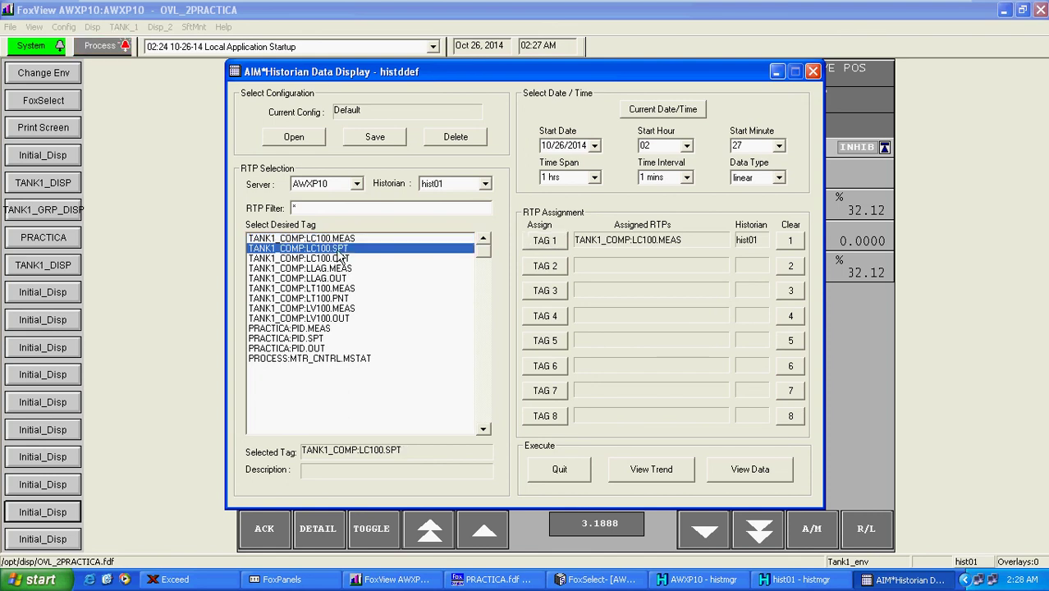
{"action": "left_click", "coordinate": [546, 265]}
{"action": "left_click", "coordinate": [337, 259]}
{"action": "left_click", "coordinate": [550, 292]}
{"action": "left_click", "coordinate": [345, 269]}
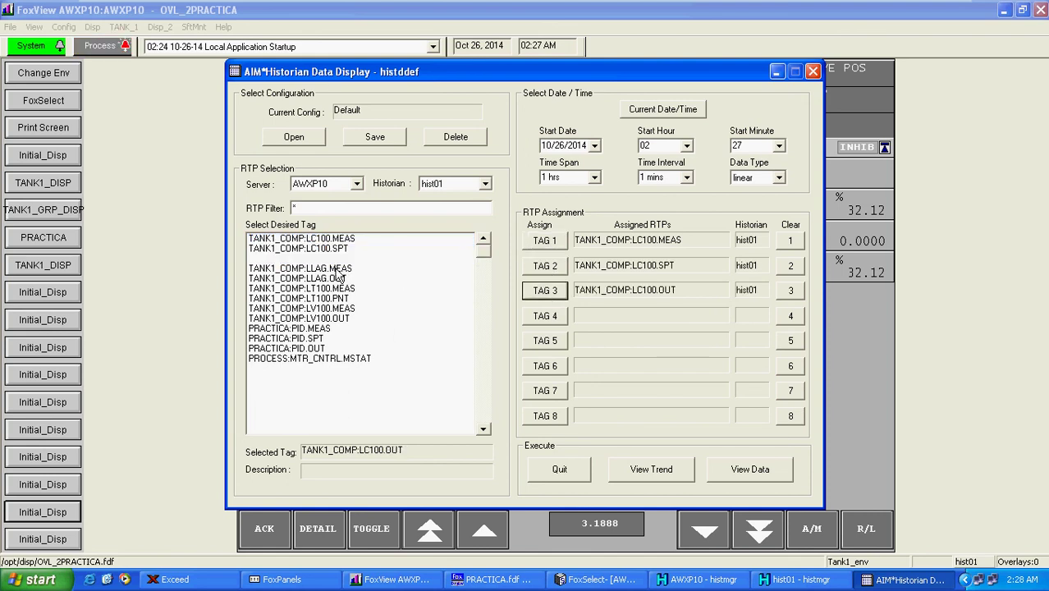
{"action": "left_click", "coordinate": [543, 320]}
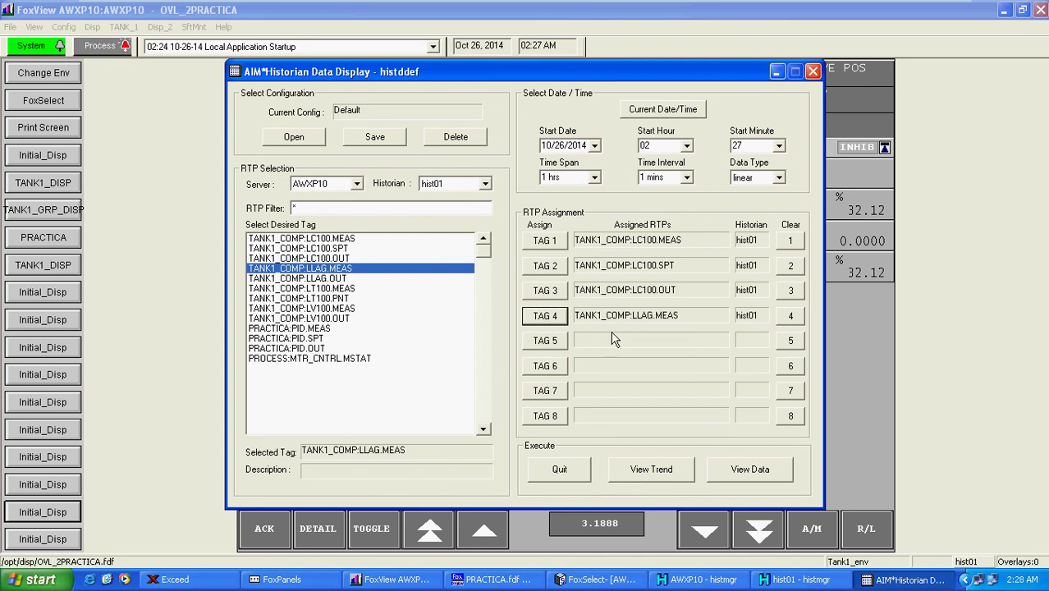
Display the historical trend of the four assigned tags, uncovered by the configuration window, and examine its curves
{"action": "left_click", "coordinate": [657, 472]}
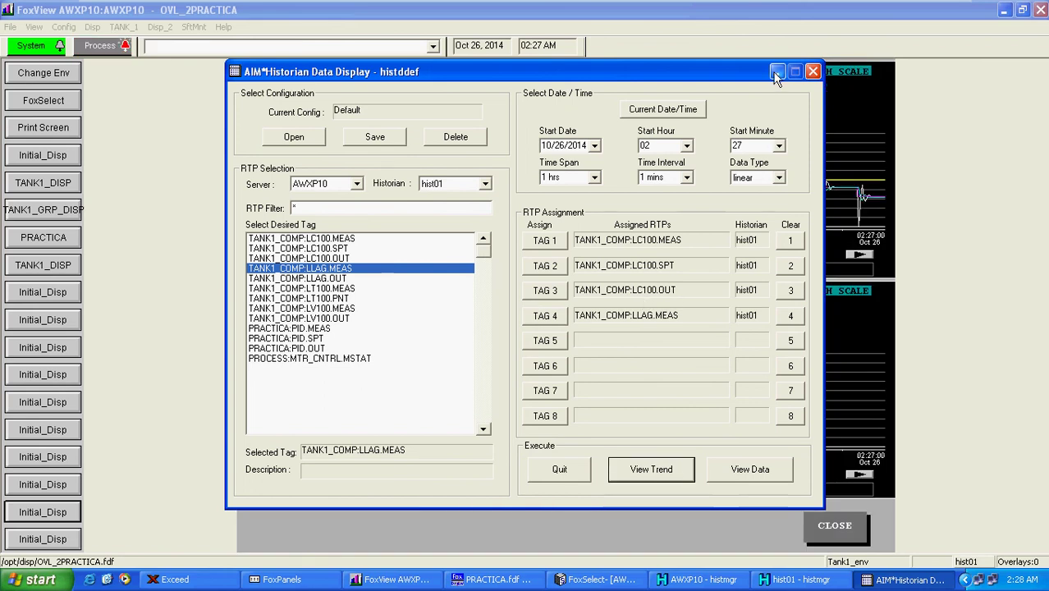
{"action": "left_click", "coordinate": [758, 13]}
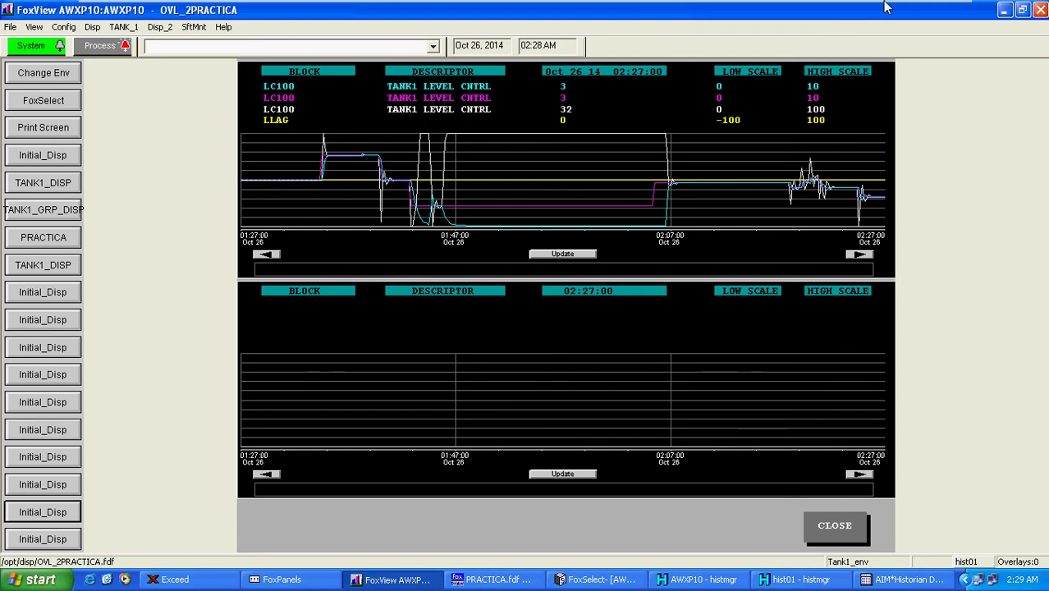
{"action": "left_click_drag", "start_coordinate": [574, 179], "coordinate": [267, 196]}
Move the upper trend's time window back to earlier history and forward again, and examine the recorded curves
{"action": "left_click", "coordinate": [272, 255]}
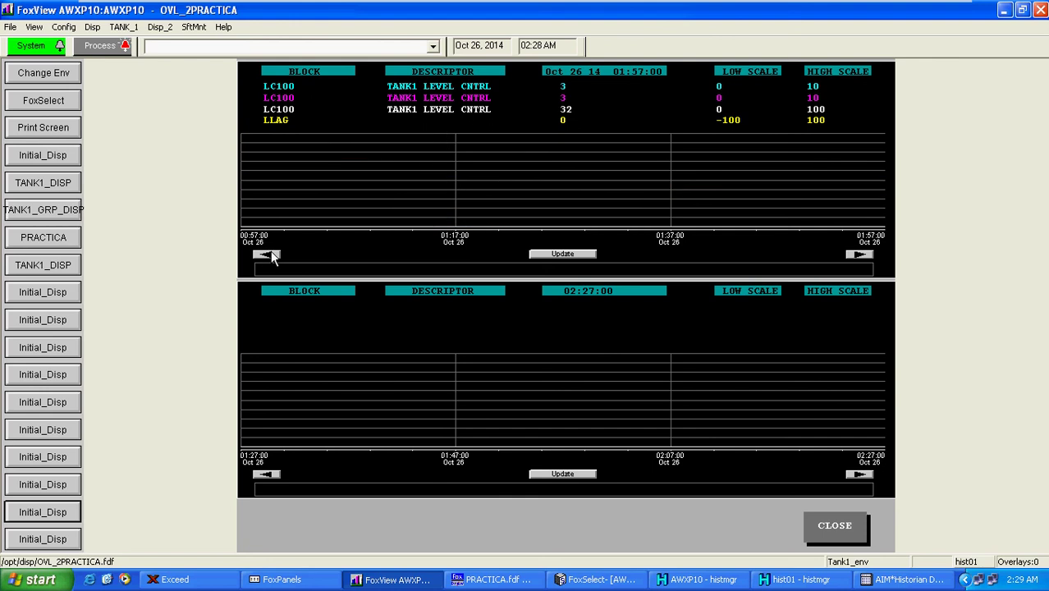
{"action": "left_click", "coordinate": [272, 255]}
{"action": "left_click", "coordinate": [269, 254]}
{"action": "left_click", "coordinate": [859, 255]}
{"action": "left_click", "coordinate": [859, 256]}
{"action": "left_click", "coordinate": [860, 256]}
{"action": "left_click", "coordinate": [859, 255]}
{"action": "left_click", "coordinate": [860, 255]}
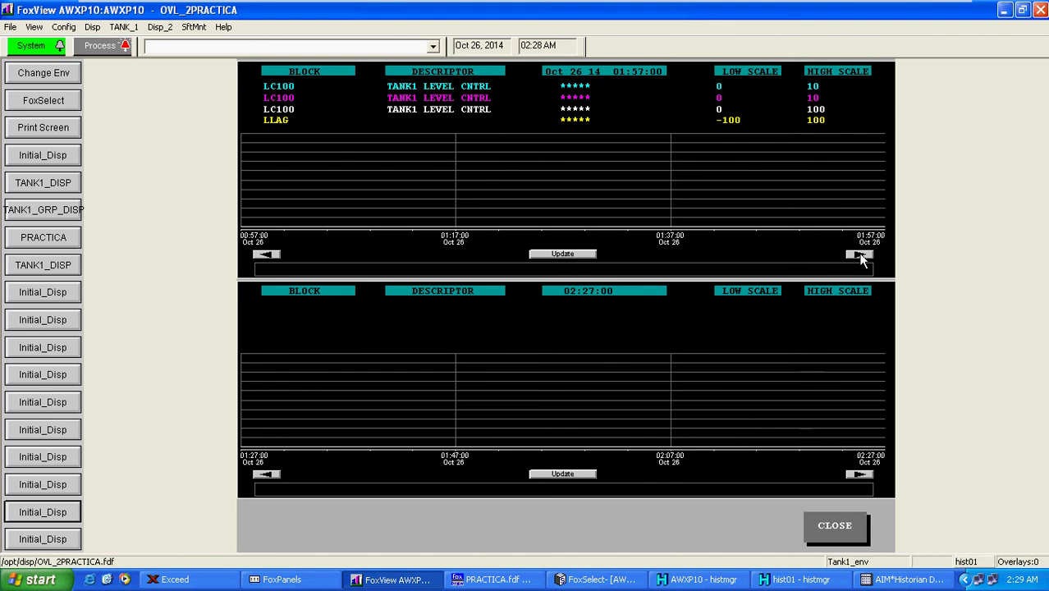
{"action": "left_click", "coordinate": [859, 255]}
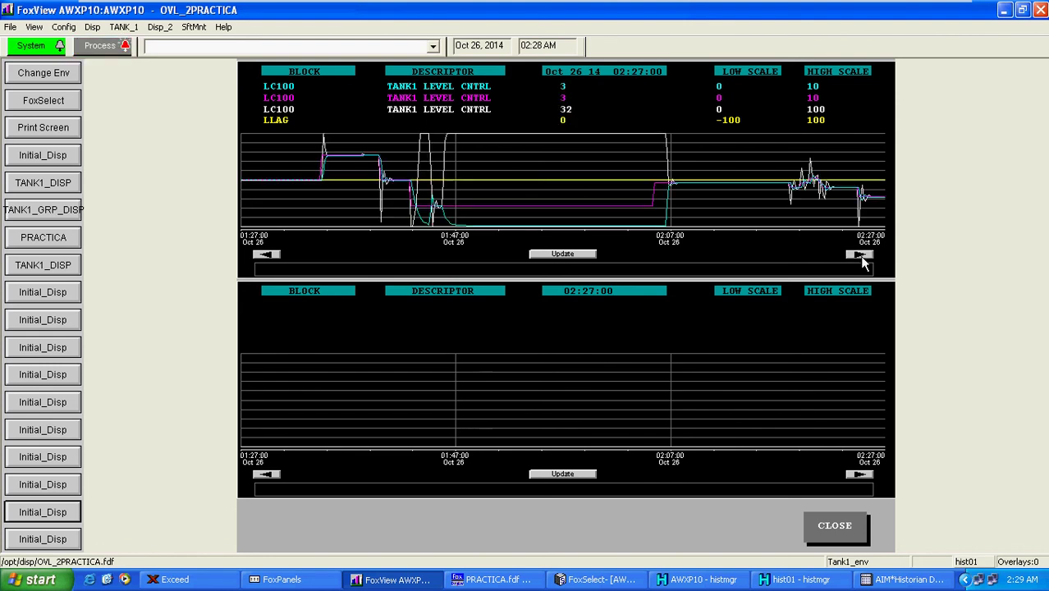
{"action": "left_click", "coordinate": [266, 255]}
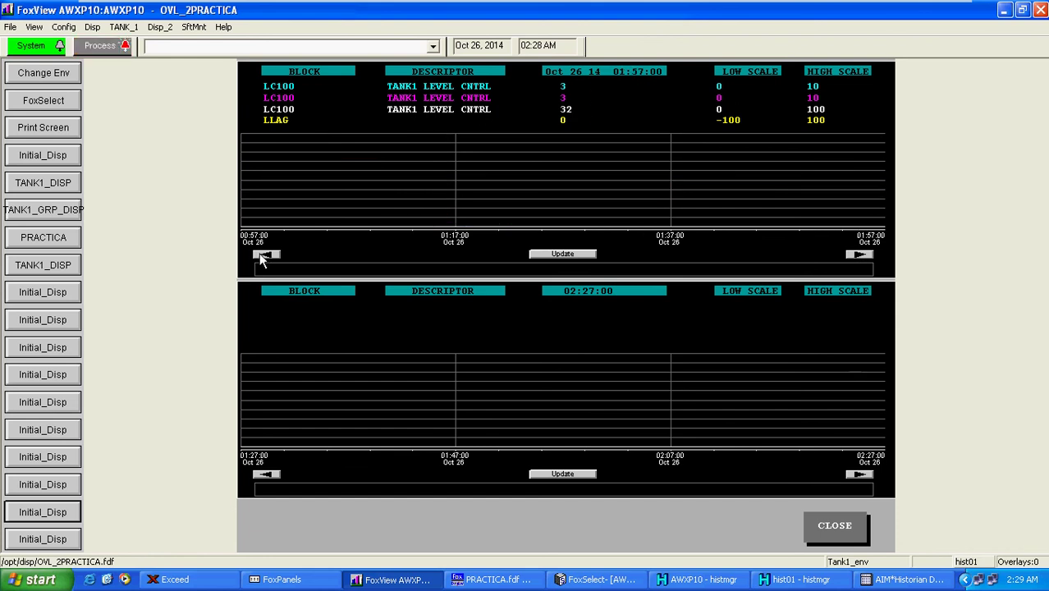
{"action": "left_click", "coordinate": [859, 255]}
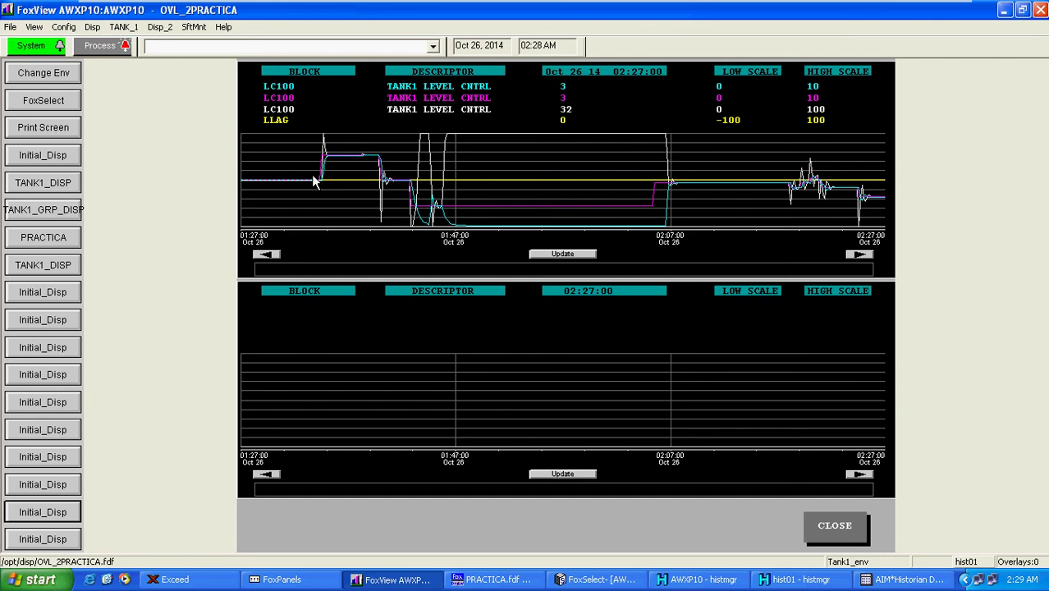
{"action": "left_click_drag", "start_coordinate": [315, 181], "coordinate": [880, 271]}
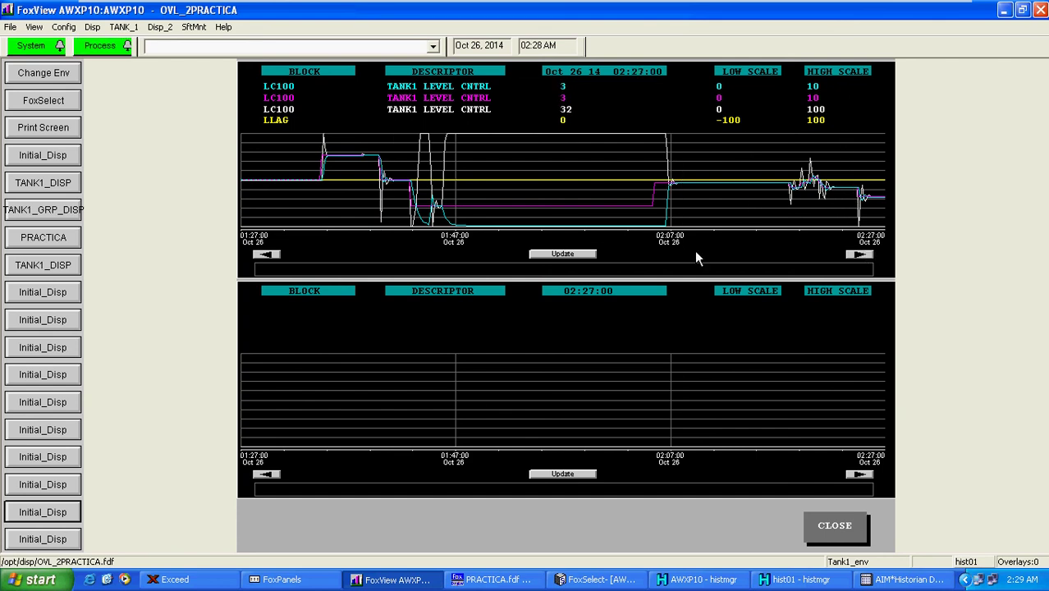
Resume the upper trend's live updating, pause it, and check the previous hour before returning to the latest period
{"action": "left_click", "coordinate": [574, 255]}
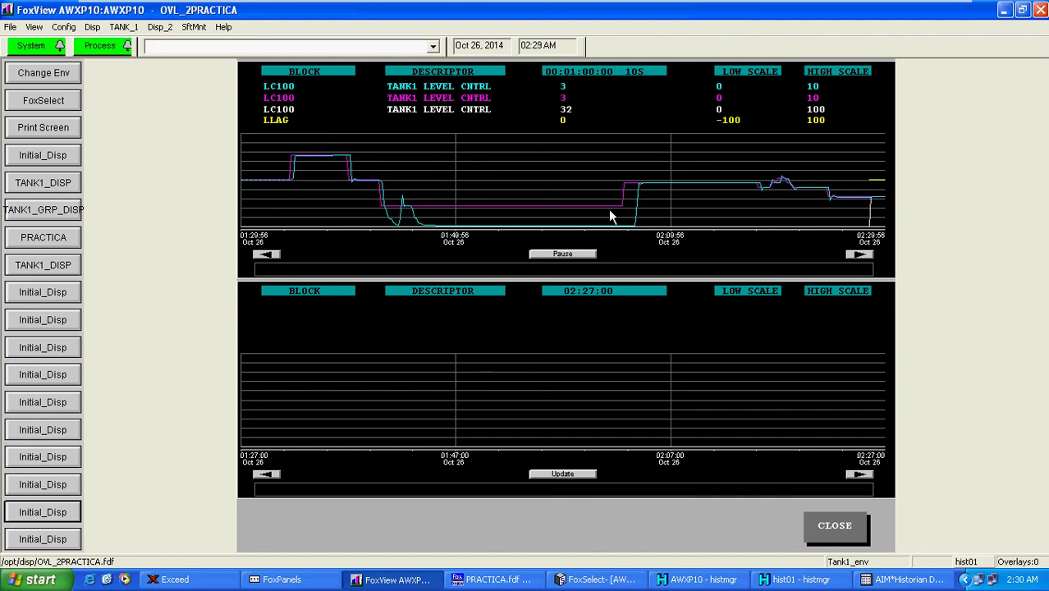
{"action": "left_click", "coordinate": [572, 253]}
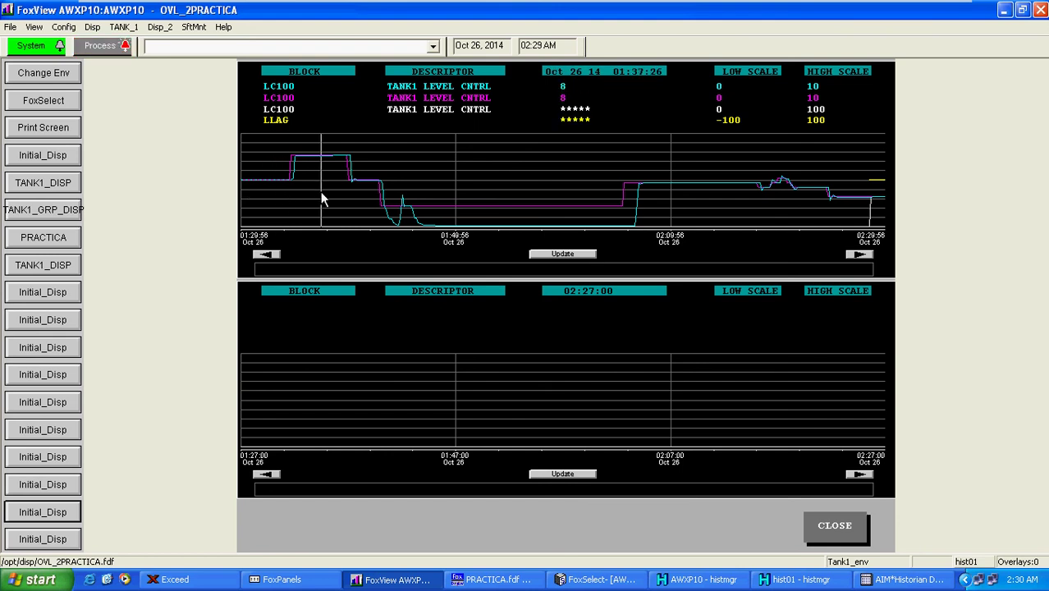
{"action": "left_click", "coordinate": [267, 253]}
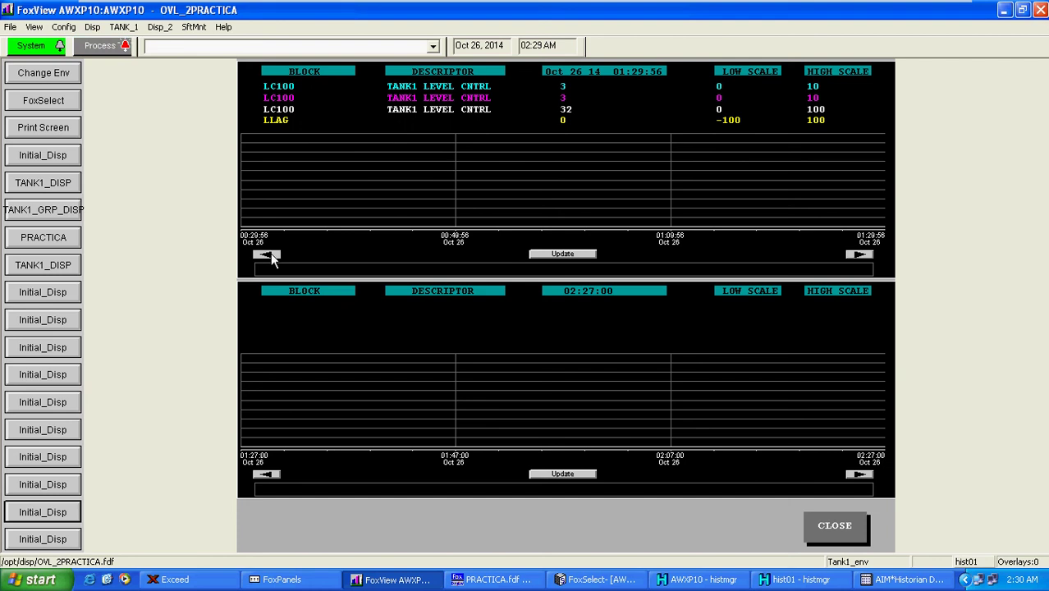
{"action": "left_click", "coordinate": [861, 256]}
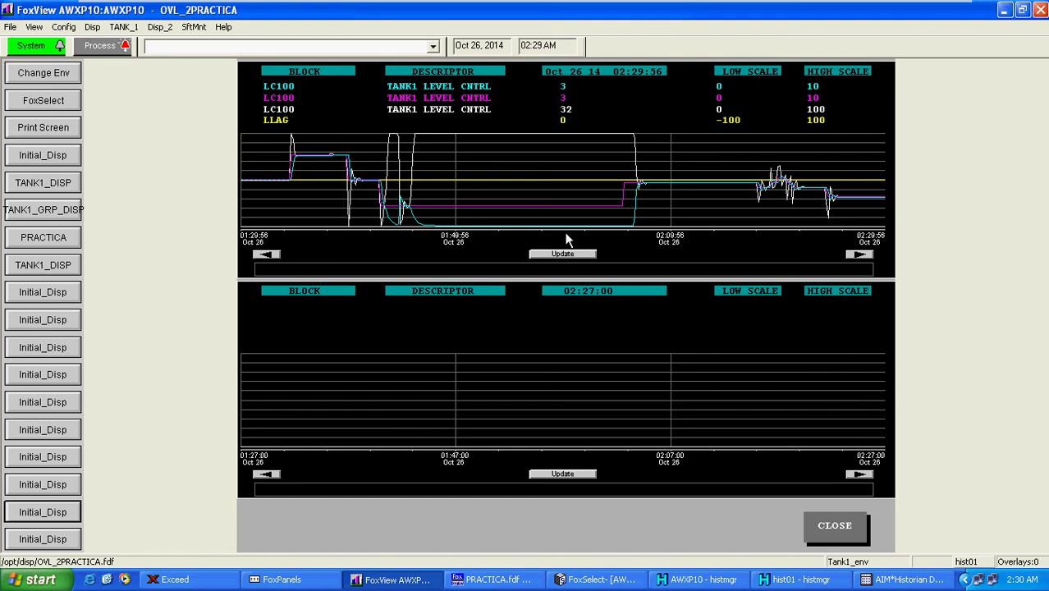
{"action": "left_click_drag", "start_coordinate": [609, 212], "coordinate": [506, 217]}
Examine the month and duration choices for the upper trend's history start and stop time
{"action": "left_click", "coordinate": [559, 251]}
{"action": "left_click", "coordinate": [449, 238]}
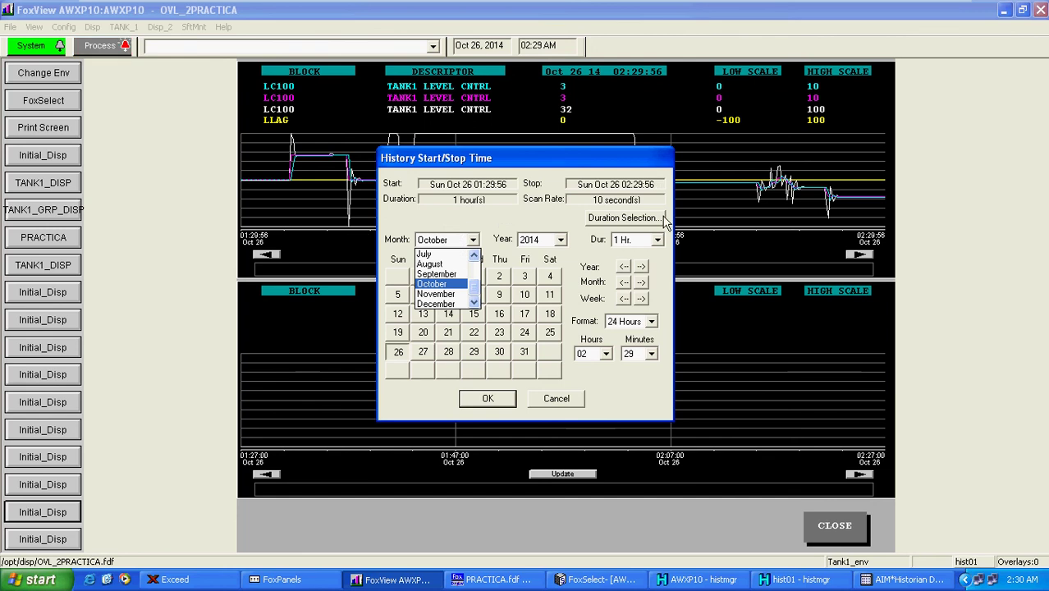
{"action": "left_click", "coordinate": [511, 219]}
{"action": "left_click", "coordinate": [580, 403]}
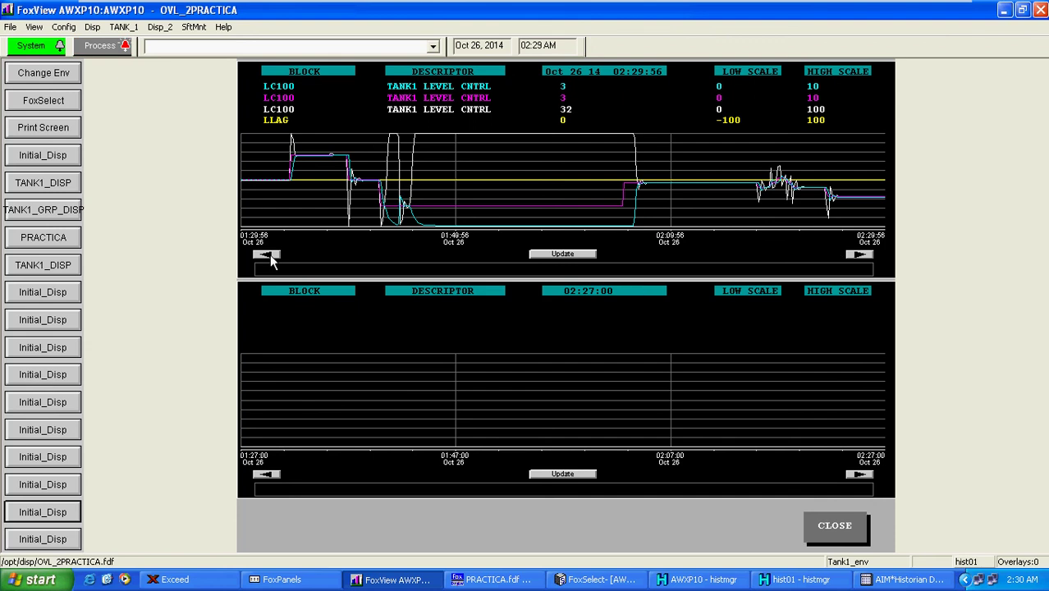
Read the upper trend's recorded values at two points near the start of its time window, and resume live updating
{"action": "left_click", "coordinate": [267, 207]}
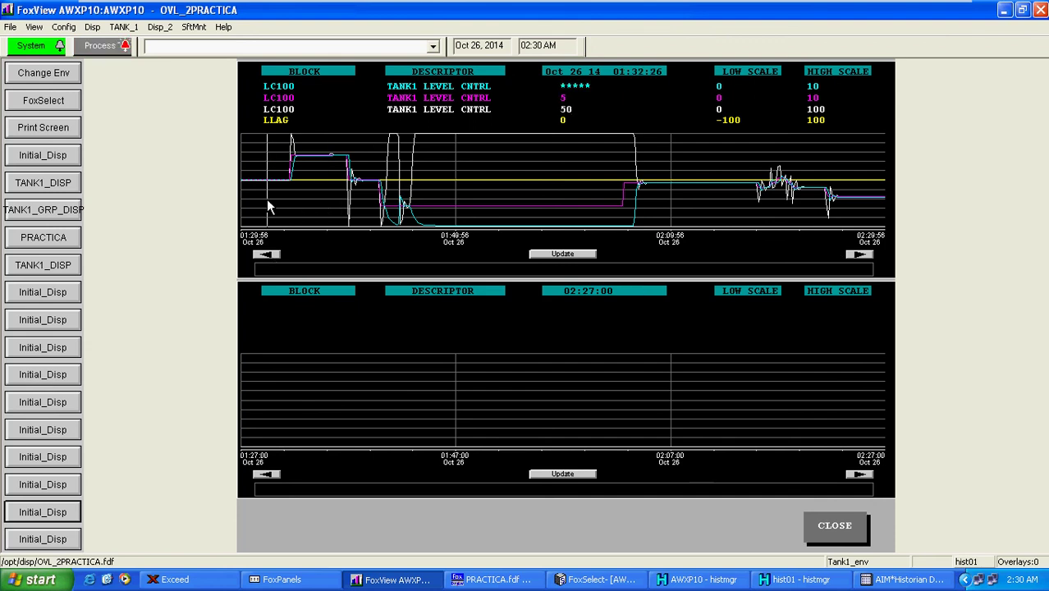
{"action": "left_click_drag", "start_coordinate": [268, 202], "coordinate": [276, 226]}
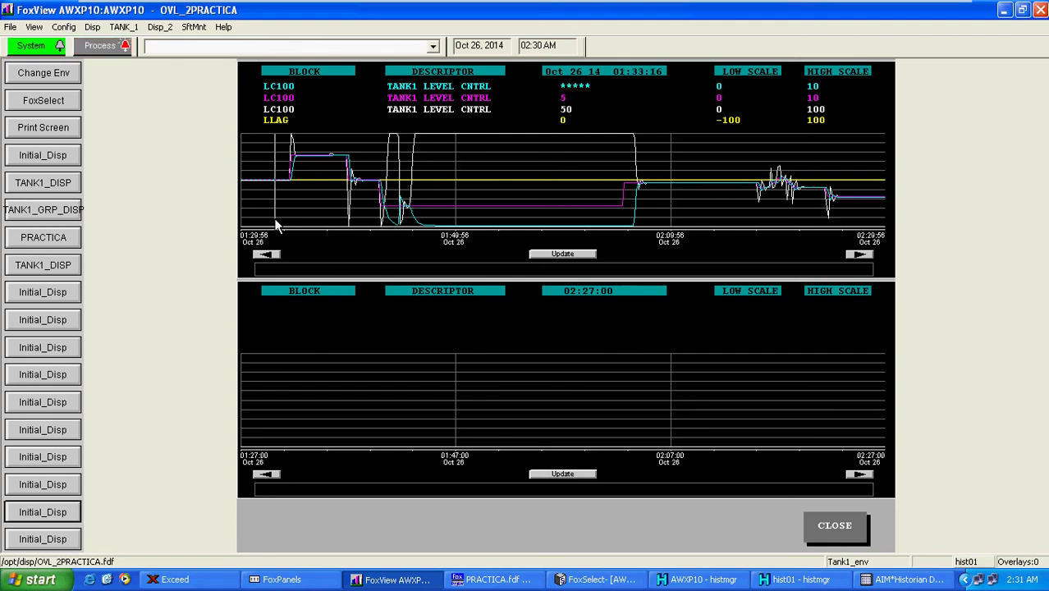
{"action": "left_click", "coordinate": [592, 254]}
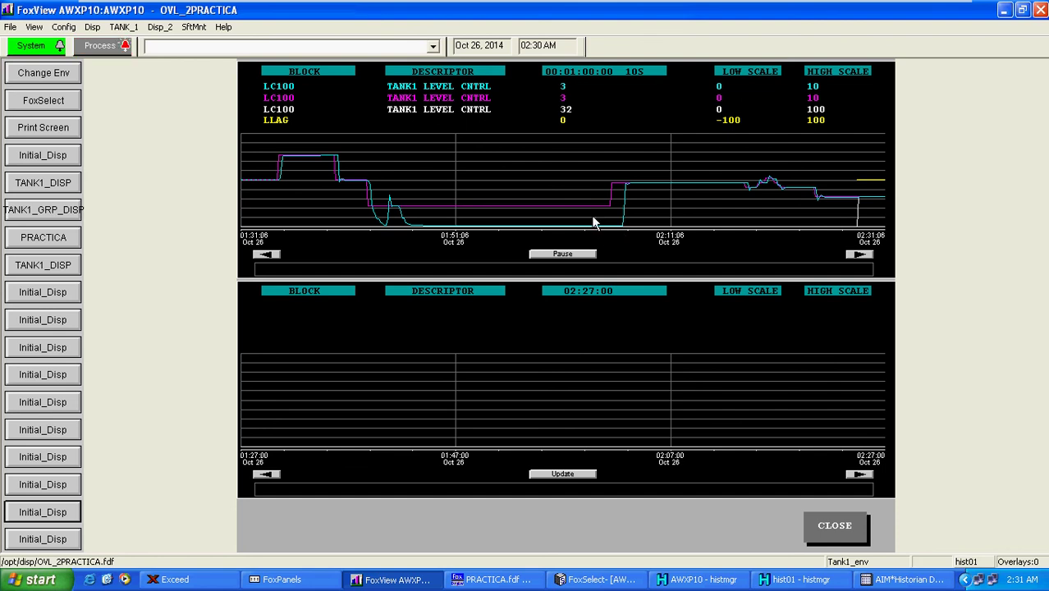
{"action": "left_click", "coordinate": [530, 203]}
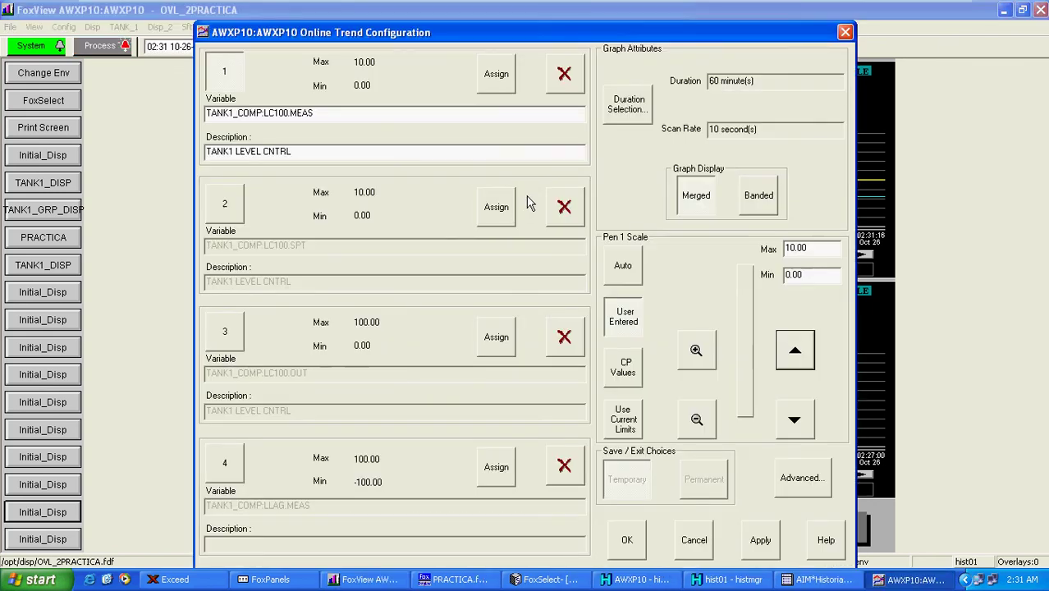
{"action": "left_click", "coordinate": [628, 105]}
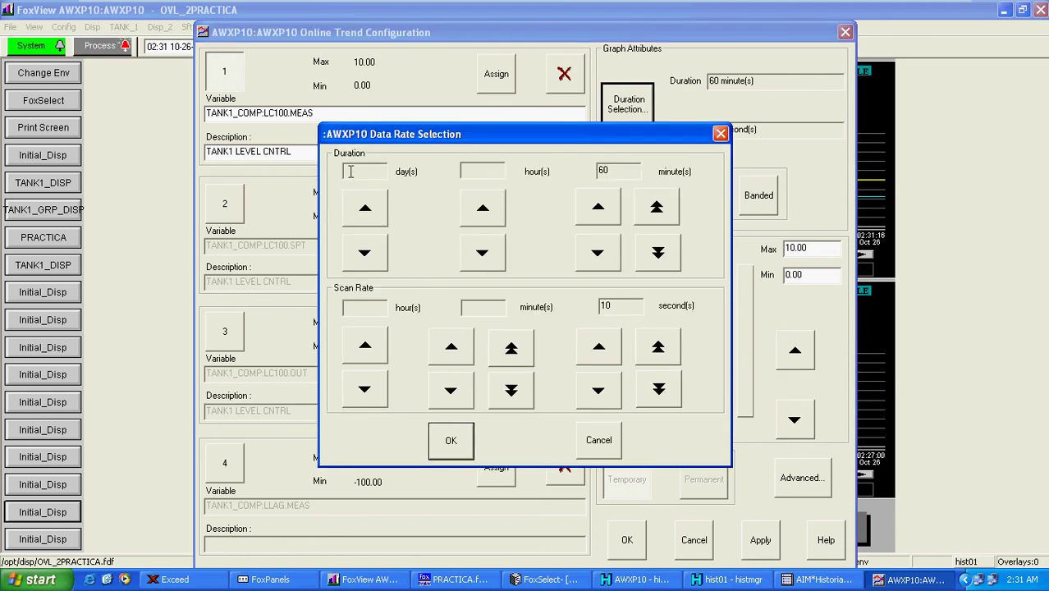
{"action": "left_click", "coordinate": [618, 170]}
{"action": "left_click", "coordinate": [597, 252]}
{"action": "left_click", "coordinate": [597, 252]}
{"action": "left_click", "coordinate": [598, 251]}
{"action": "left_click", "coordinate": [598, 252]}
{"action": "left_click", "coordinate": [597, 252]}
{"action": "left_click", "coordinate": [599, 208]}
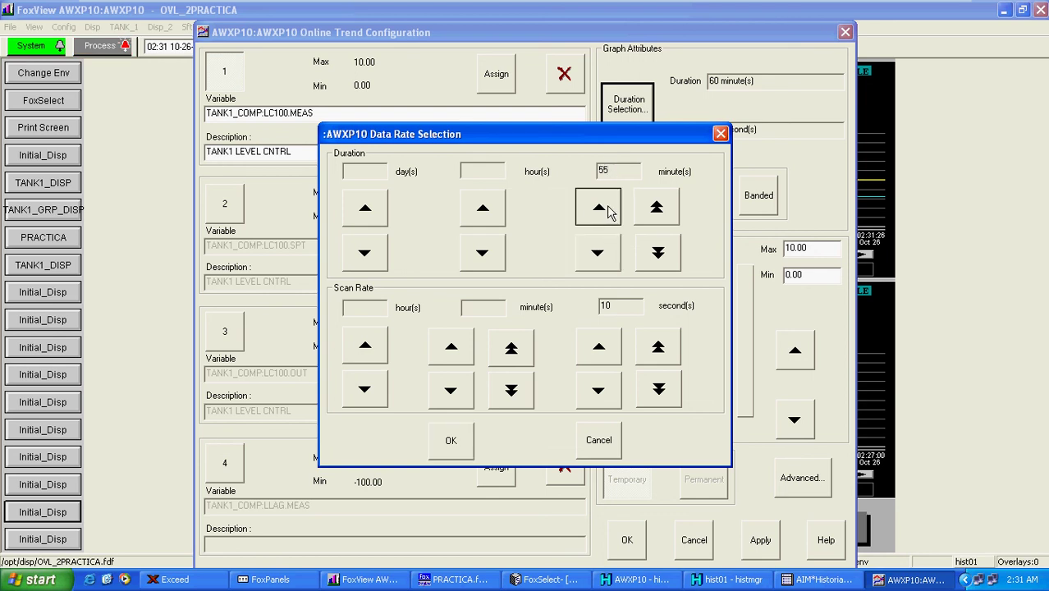
{"action": "left_click", "coordinate": [608, 213]}
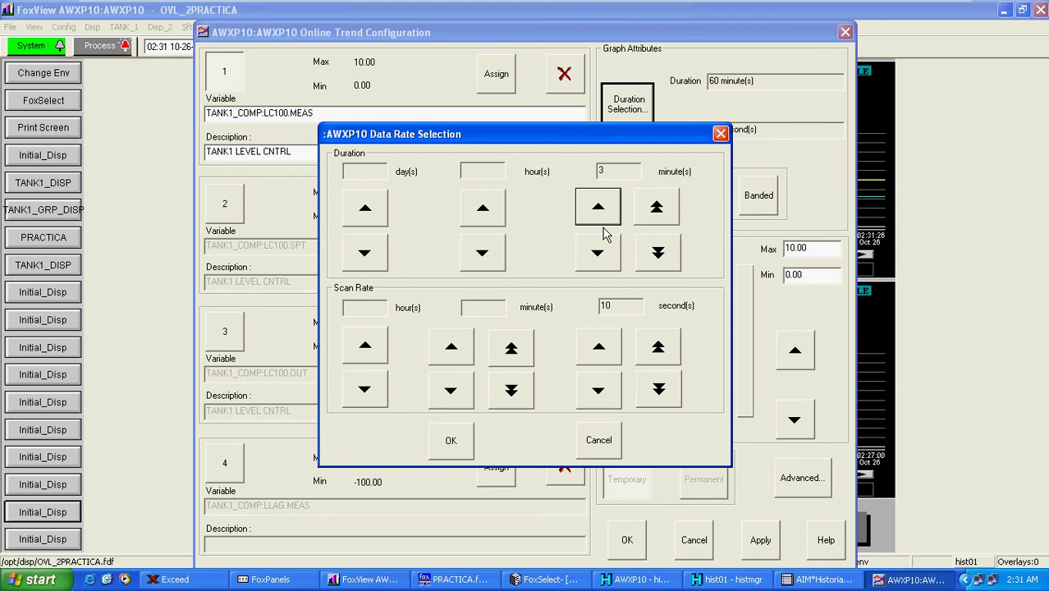
{"action": "left_click", "coordinate": [599, 209]}
{"action": "left_click", "coordinate": [599, 210]}
{"action": "left_click", "coordinate": [599, 209]}
{"action": "left_click", "coordinate": [600, 209]}
{"action": "left_click", "coordinate": [599, 209]}
{"action": "left_click", "coordinate": [599, 209]}
{"action": "left_click", "coordinate": [599, 209]}
{"action": "left_click", "coordinate": [599, 209]}
{"action": "left_click", "coordinate": [600, 209]}
{"action": "left_click", "coordinate": [599, 209]}
{"action": "left_click", "coordinate": [599, 209]}
{"action": "left_click", "coordinate": [599, 209]}
{"action": "left_click", "coordinate": [456, 444]}
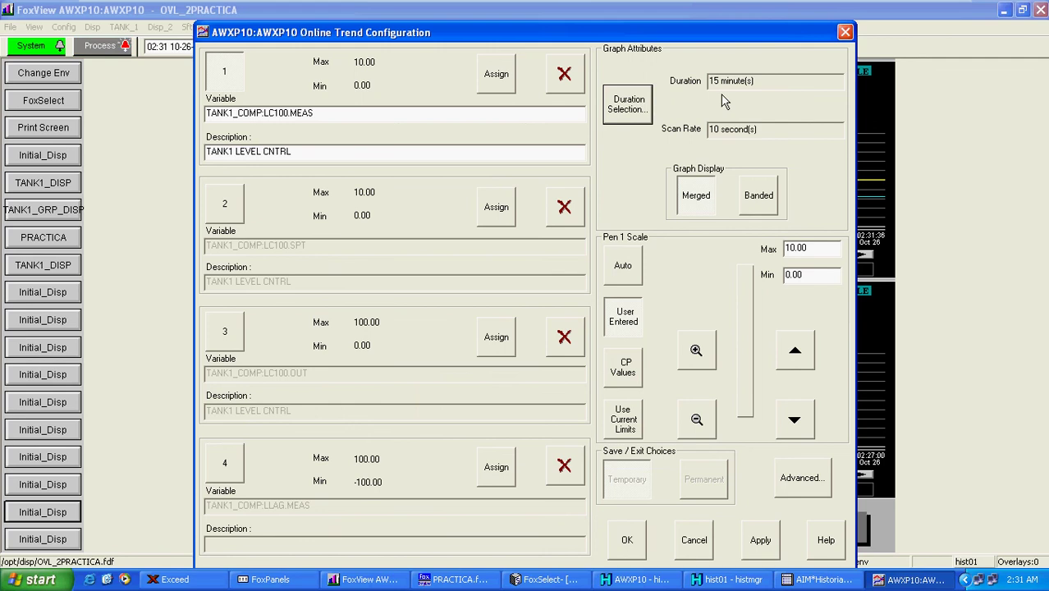
{"action": "left_click", "coordinate": [844, 32]}
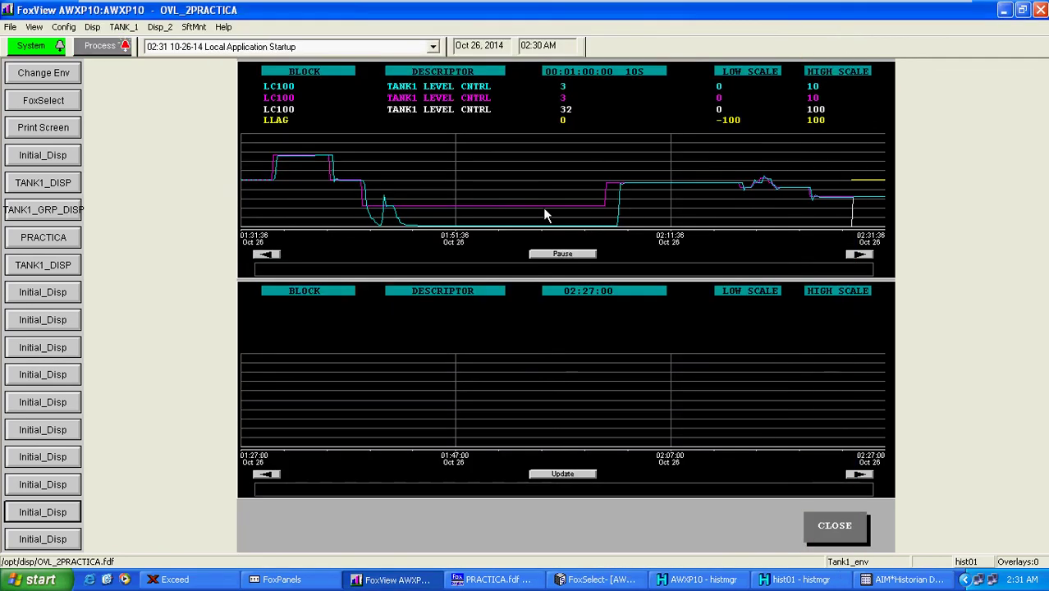
Set the upper trend's duration to 15 minutes in its online trend configuration and accept the change
{"action": "left_click", "coordinate": [588, 213]}
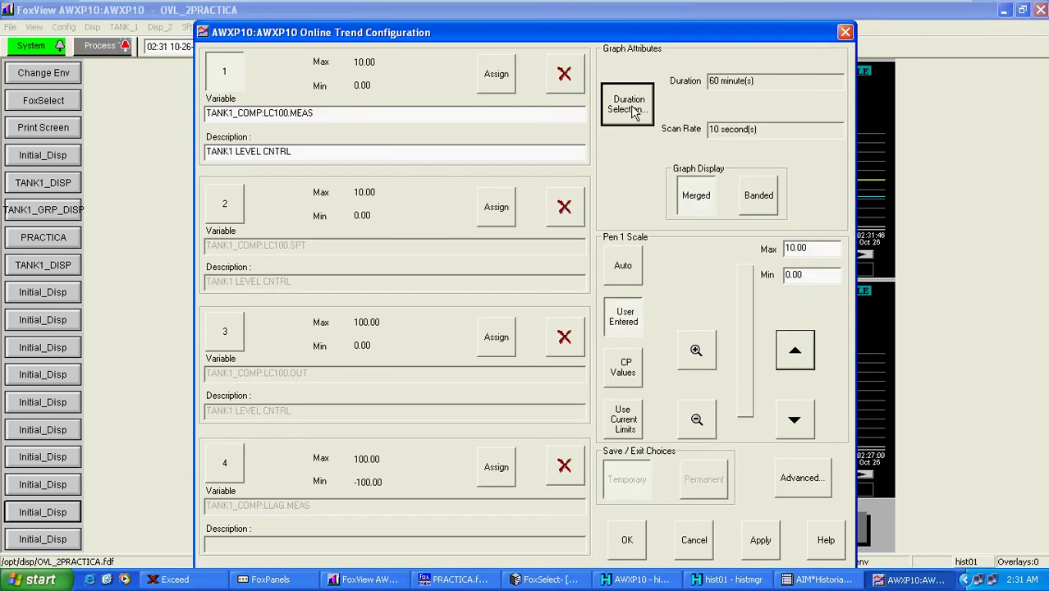
{"action": "left_click", "coordinate": [632, 108]}
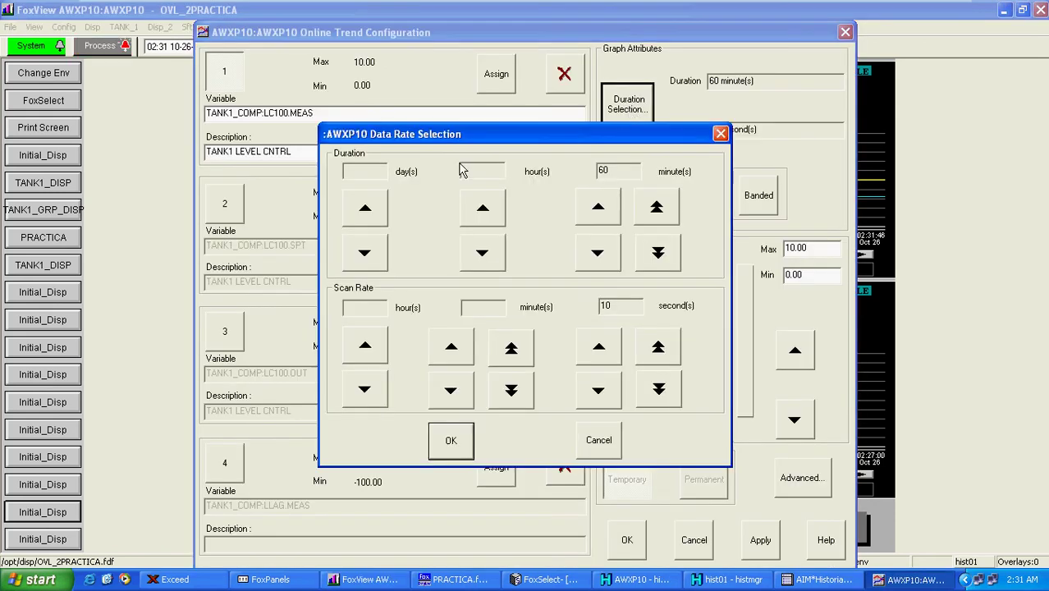
{"action": "left_click", "coordinate": [719, 134]}
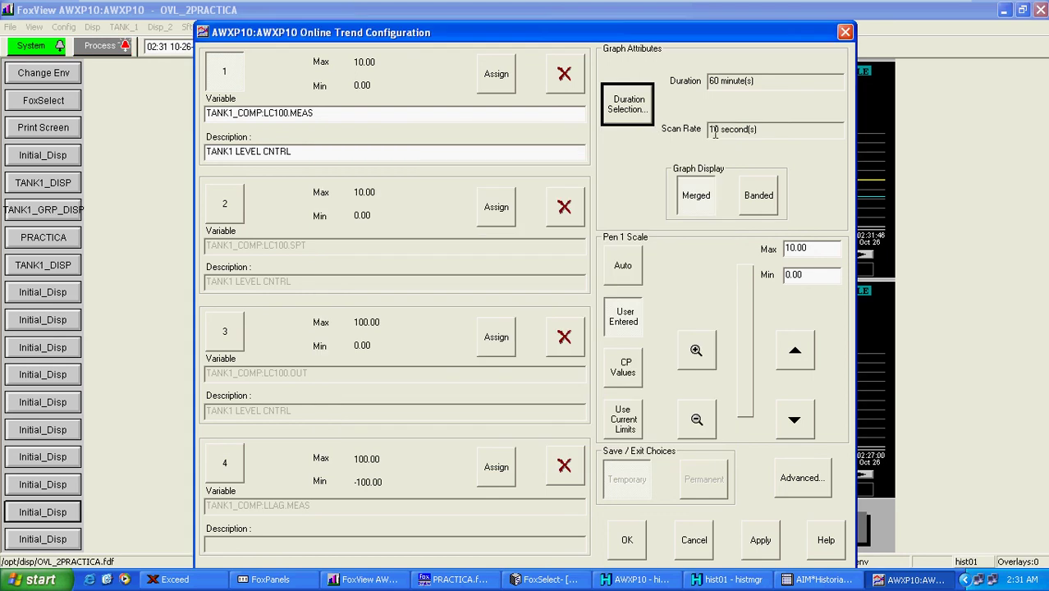
{"action": "left_click", "coordinate": [637, 112]}
{"action": "left_click_drag", "start_coordinate": [617, 170], "coordinate": [599, 170]}
{"action": "key", "text": "Delete"}
{"action": "left_click", "coordinate": [662, 218]}
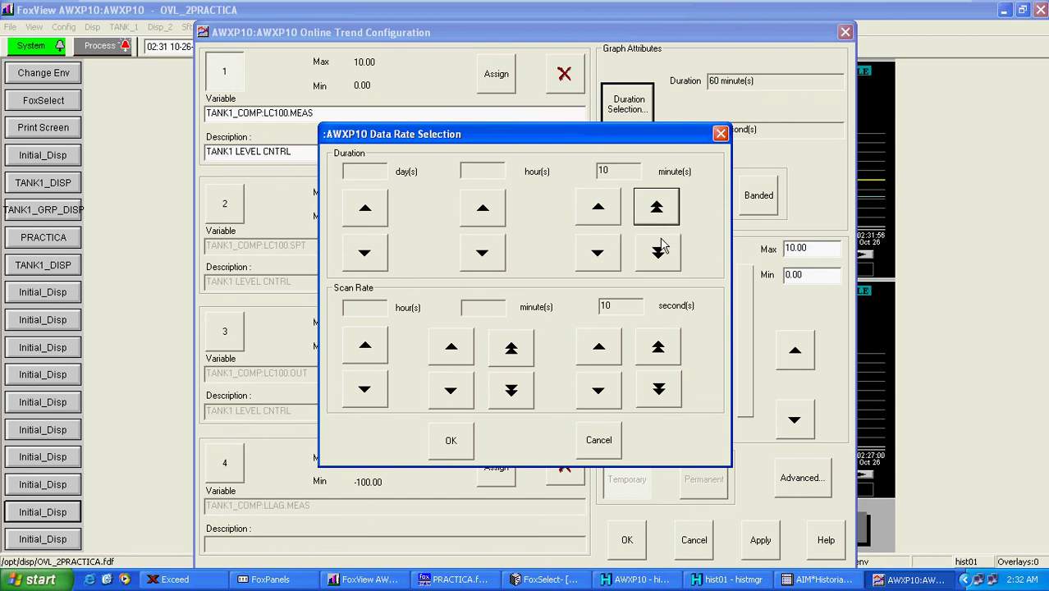
{"action": "double_click", "coordinate": [598, 207]}
{"action": "double_click", "coordinate": [599, 207]}
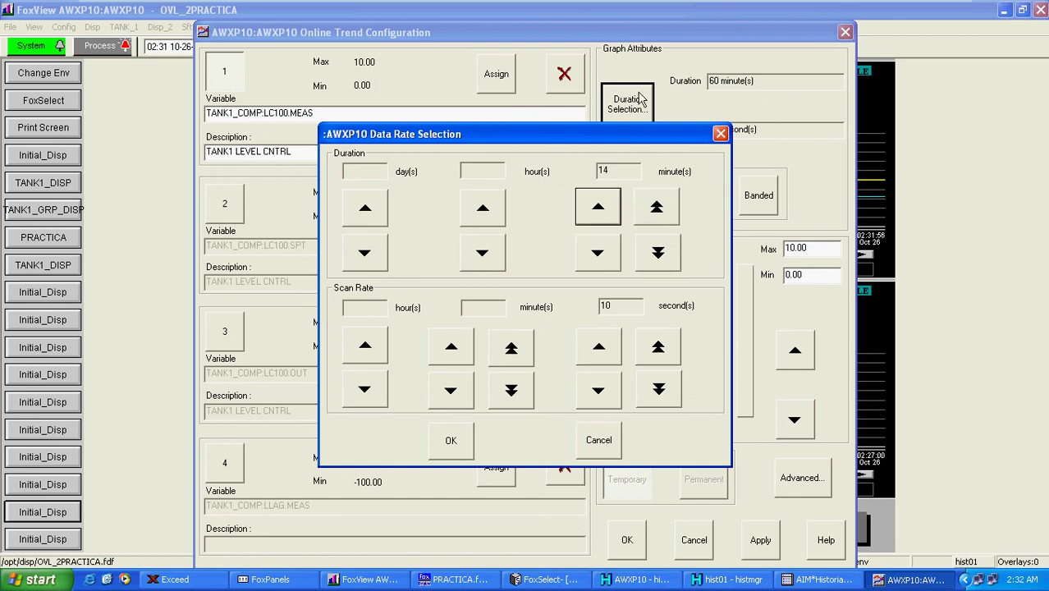
{"action": "left_click", "coordinate": [598, 207]}
{"action": "left_click", "coordinate": [456, 443]}
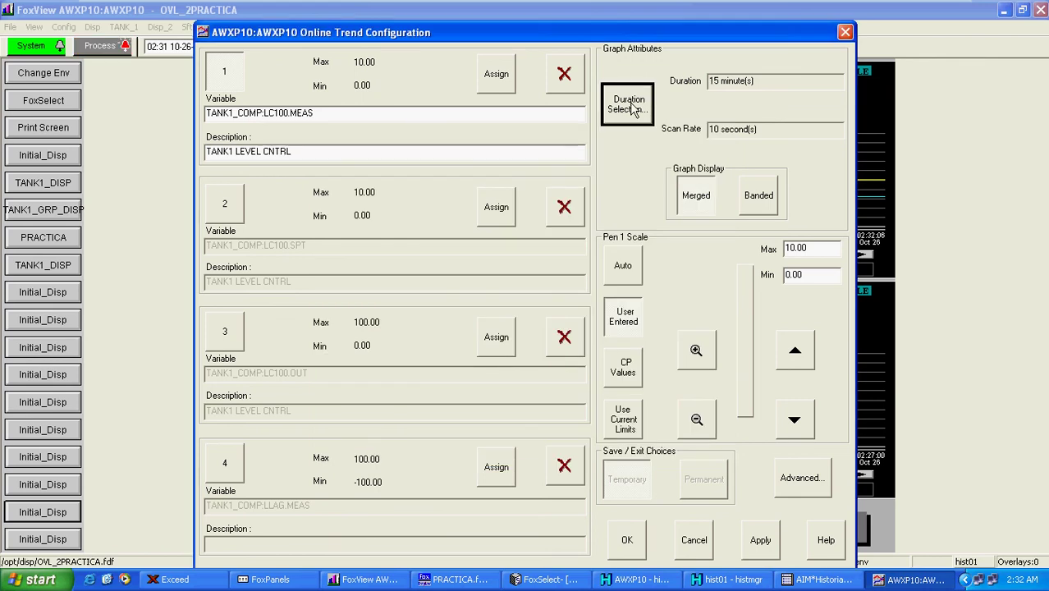
{"action": "left_click", "coordinate": [627, 539]}
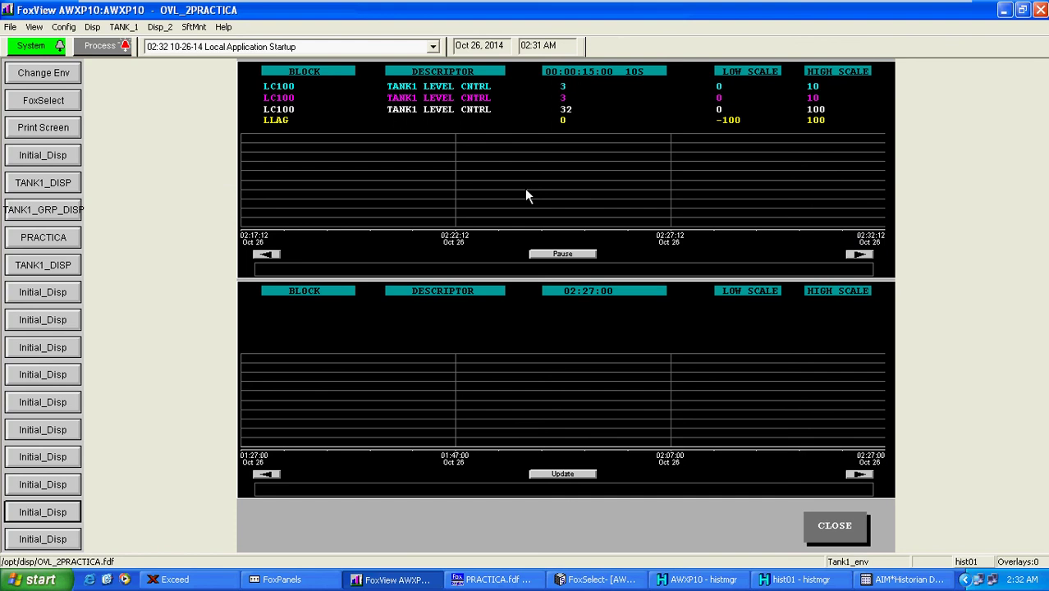
{"action": "left_click", "coordinate": [525, 187]}
{"action": "left_click", "coordinate": [845, 32]}
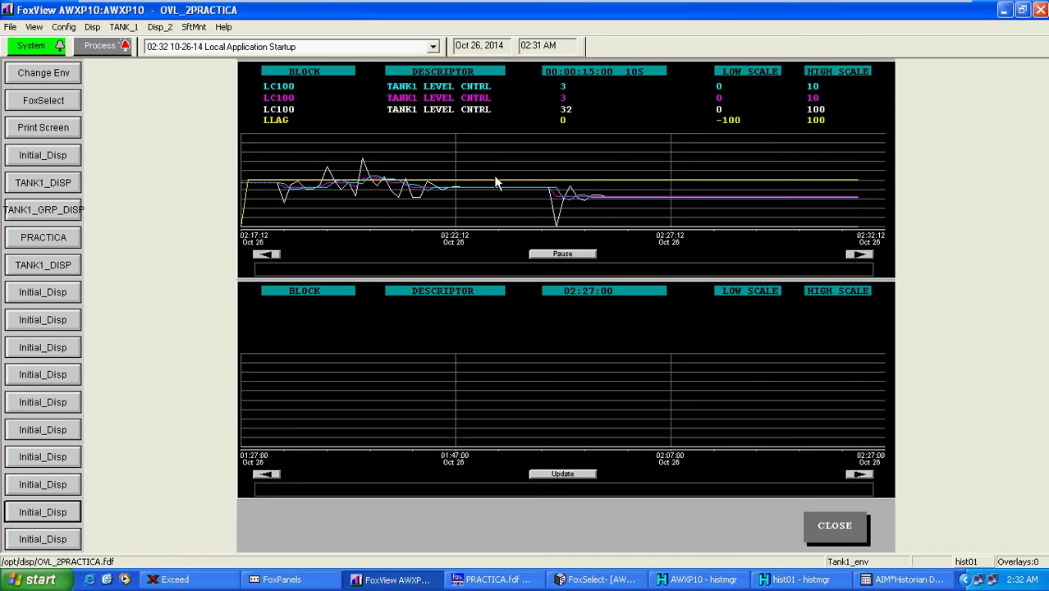
{"action": "left_click", "coordinate": [531, 158]}
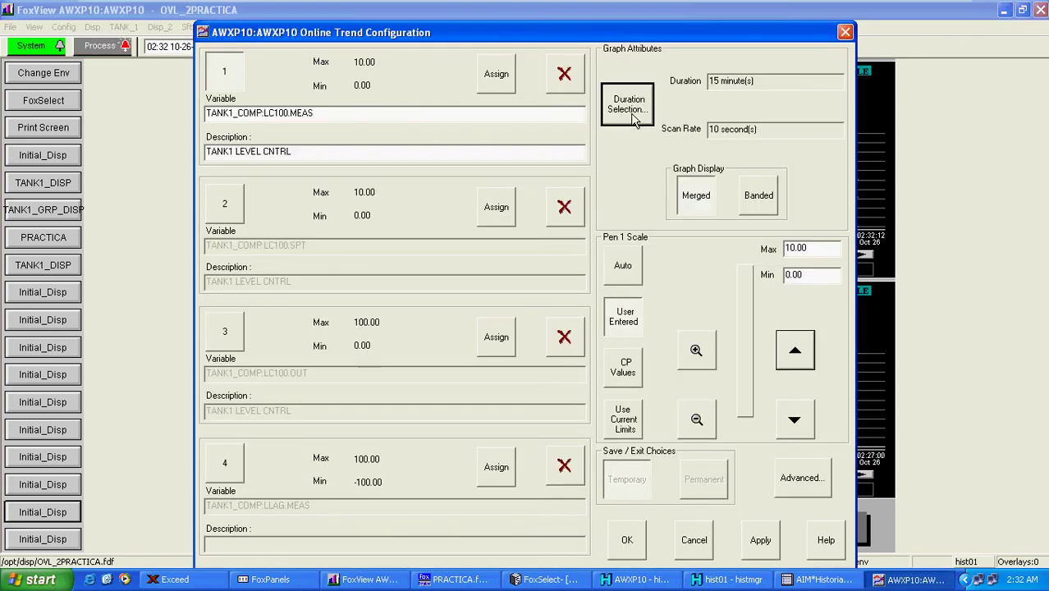
{"action": "left_click", "coordinate": [845, 32]}
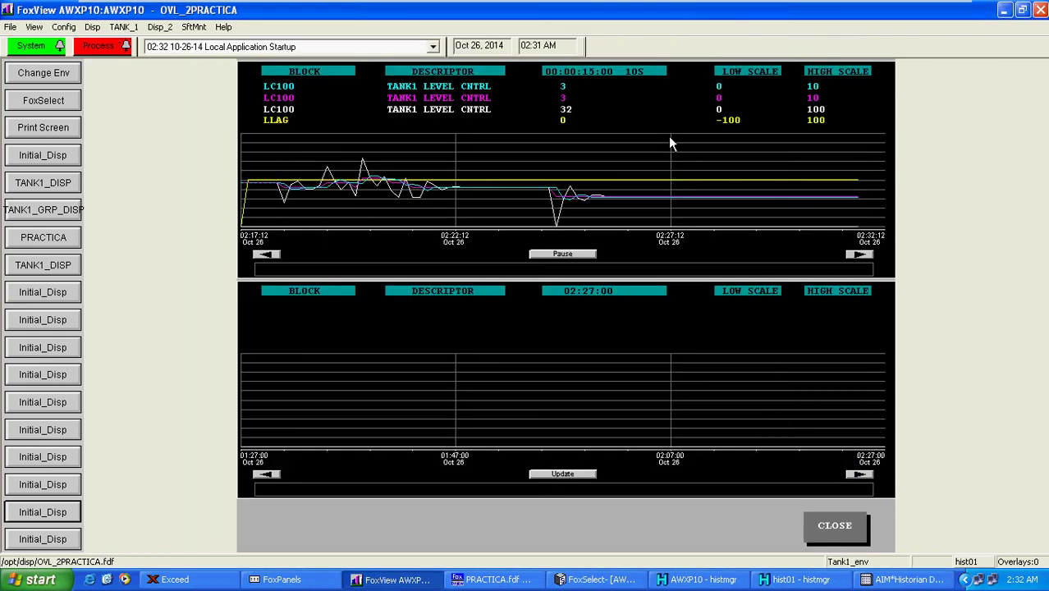
Pause the upper trend, move its 15-minute window back to the period starting at 01:54:52, and examine the curves
{"action": "left_click", "coordinate": [269, 256]}
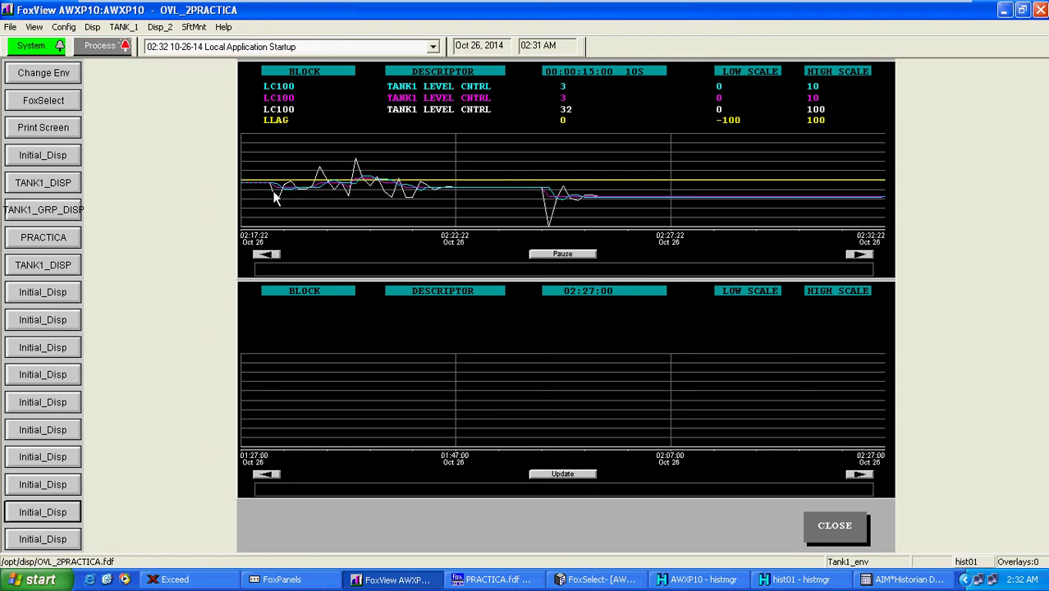
{"action": "left_click", "coordinate": [563, 254]}
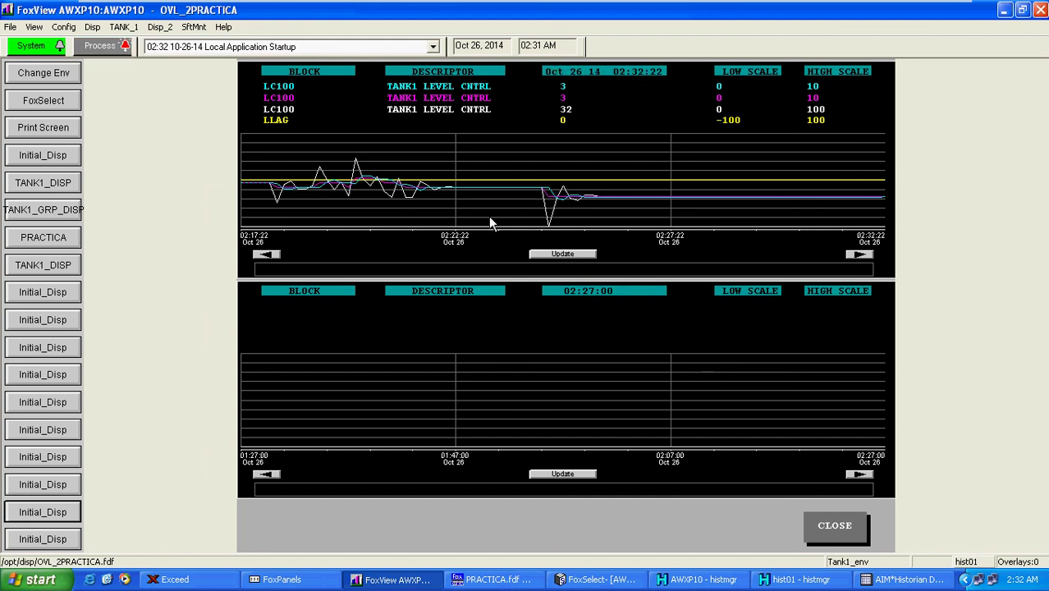
{"action": "left_click", "coordinate": [271, 255]}
{"action": "left_click", "coordinate": [858, 256]}
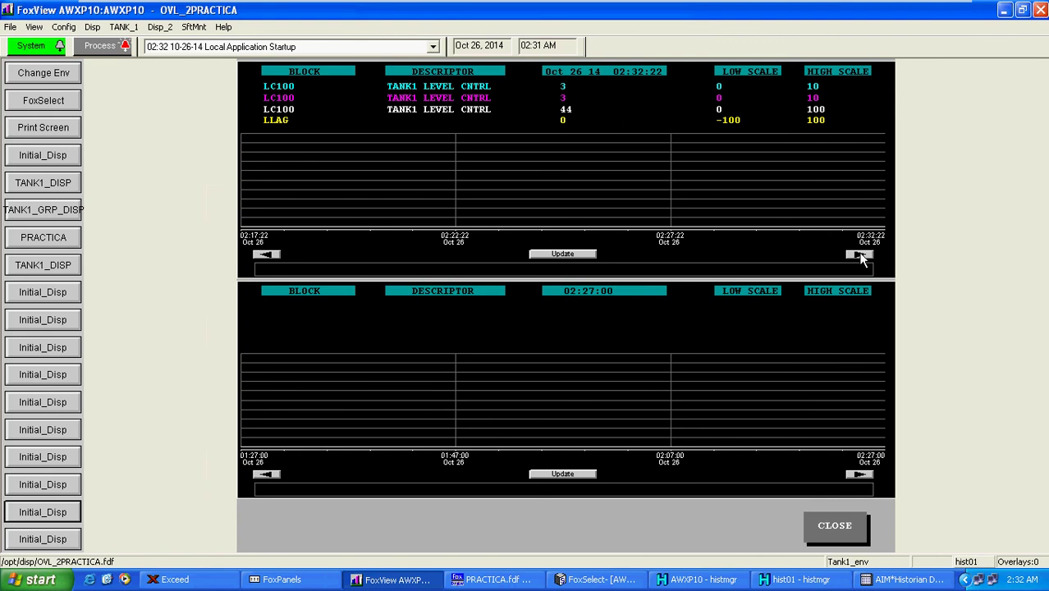
{"action": "left_click", "coordinate": [268, 255]}
{"action": "mouse_move", "coordinate": [377, 205]}
{"action": "left_mouse_down"}
{"action": "mouse_move", "coordinate": [406, 203]}
{"action": "mouse_move", "coordinate": [301, 246]}
{"action": "left_mouse_up"}
{"action": "left_click", "coordinate": [276, 255]}
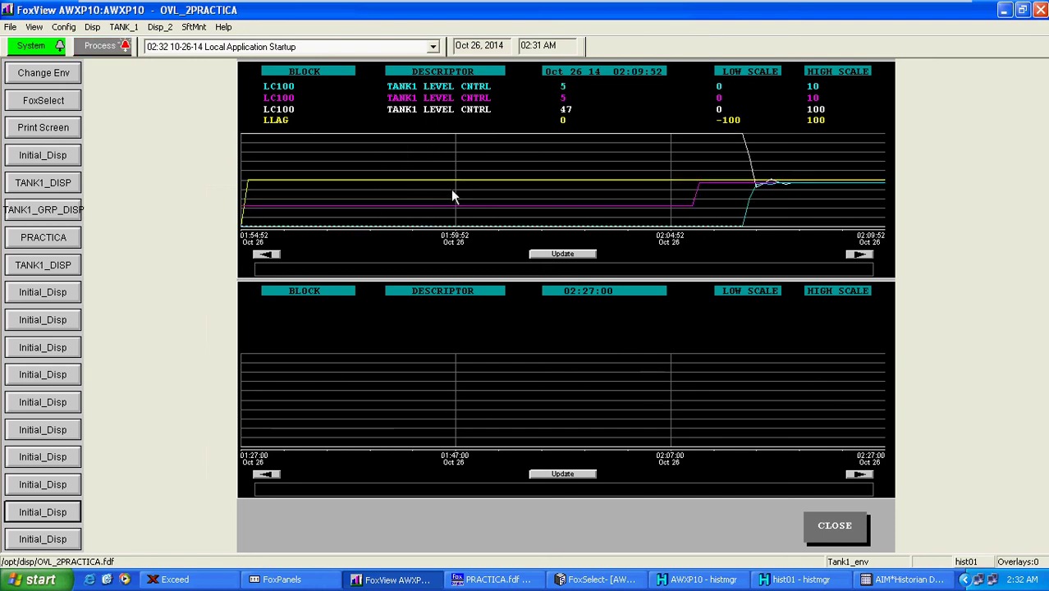
{"action": "mouse_move", "coordinate": [465, 189]}
{"action": "left_mouse_down"}
{"action": "mouse_move", "coordinate": [417, 182]}
{"action": "mouse_move", "coordinate": [551, 177]}
{"action": "mouse_move", "coordinate": [476, 165]}
{"action": "mouse_move", "coordinate": [380, 188]}
{"action": "left_mouse_up"}
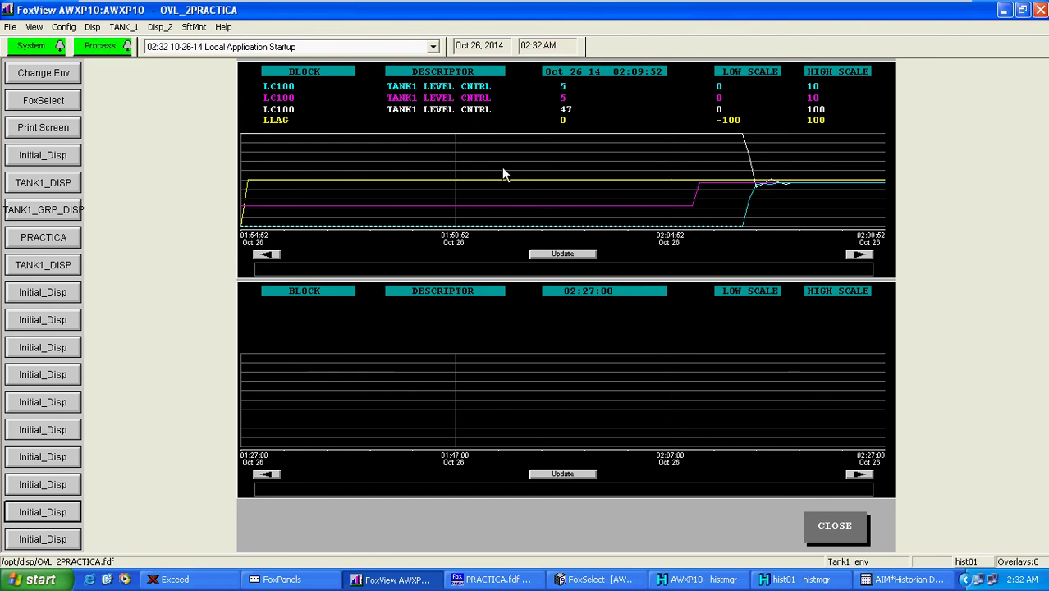
Review the upper trend's tag assignments and graph attributes in its online trend configuration without changing them
{"action": "left_click", "coordinate": [503, 159]}
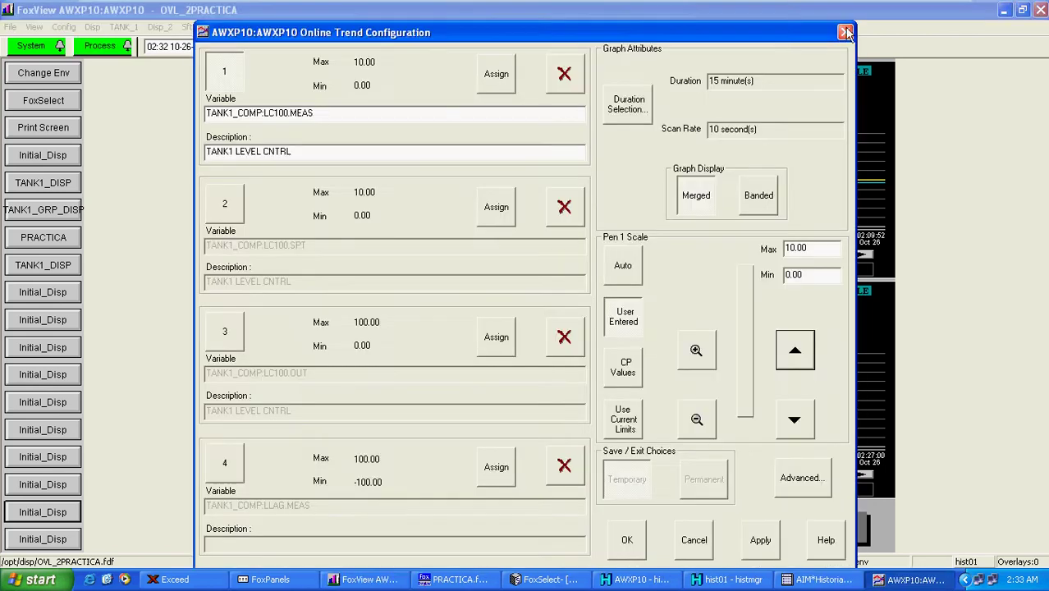
{"action": "key", "text": "Escape"}
{"action": "left_click", "coordinate": [362, 176]}
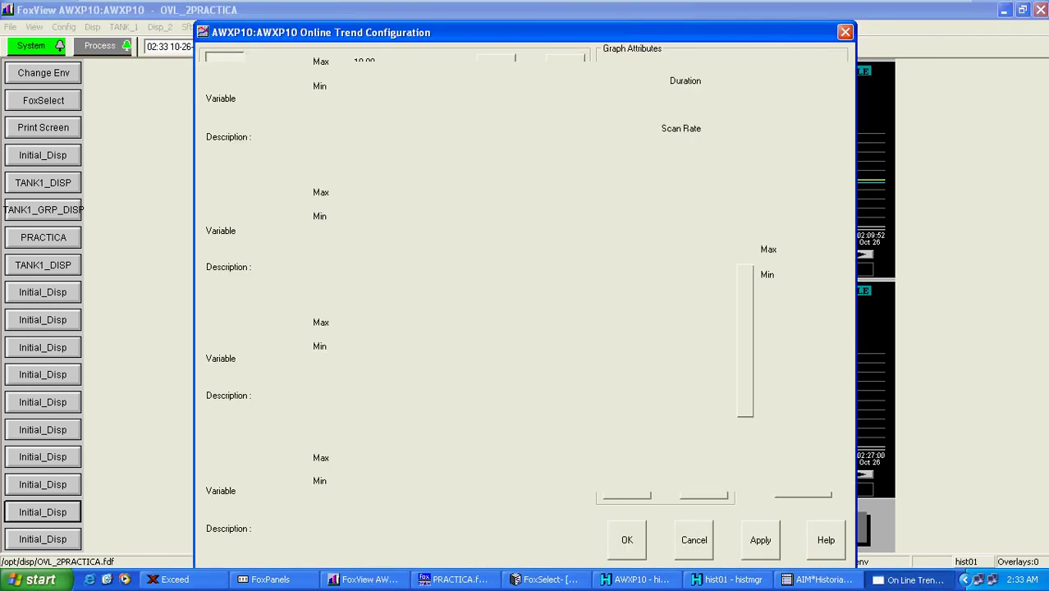
{"action": "left_click", "coordinate": [845, 33]}
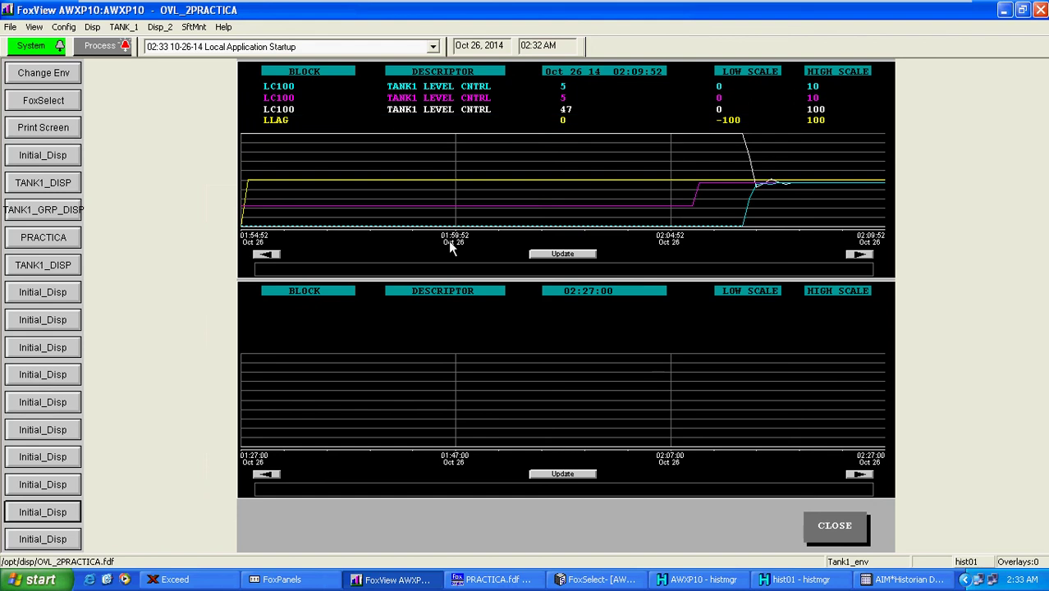
{"action": "left_click", "coordinate": [480, 186]}
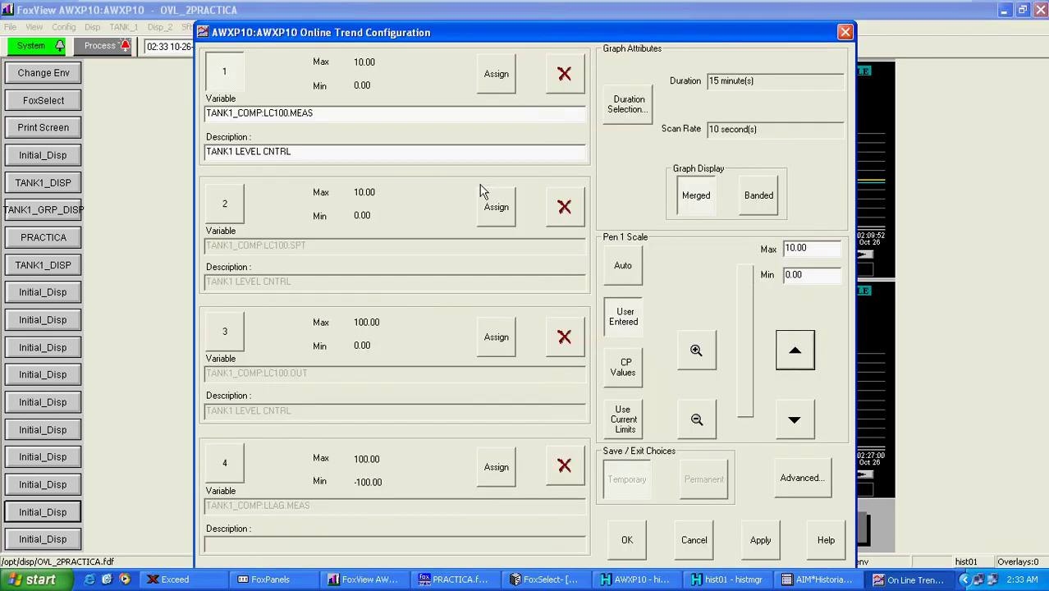
{"action": "left_click", "coordinate": [846, 33]}
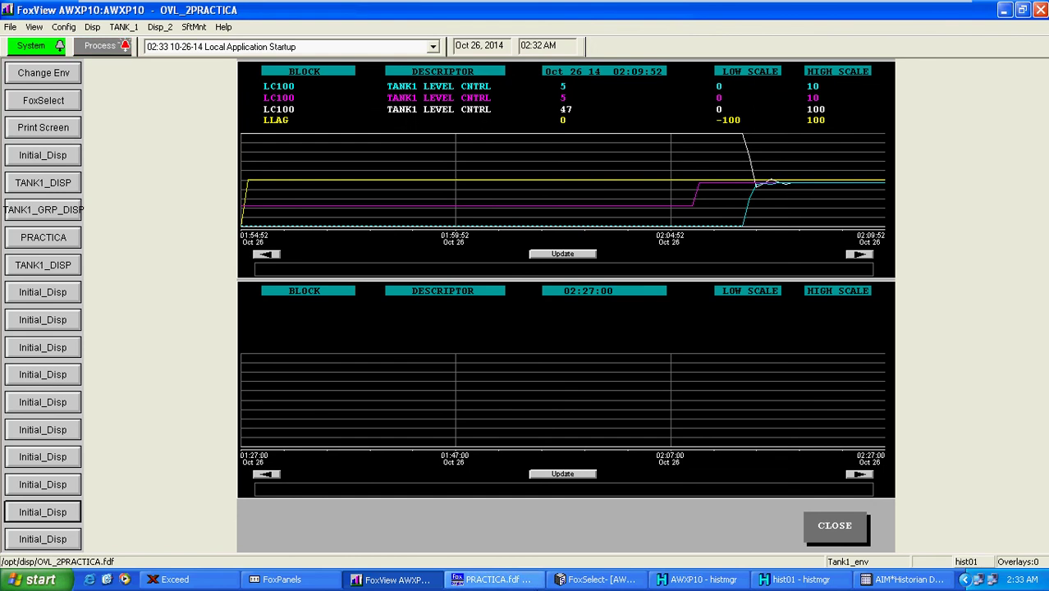
Close AIM*Historian Data Display, turn off the hist01 instance in its histmgr window, and return to the trend display
{"action": "left_click", "coordinate": [903, 581]}
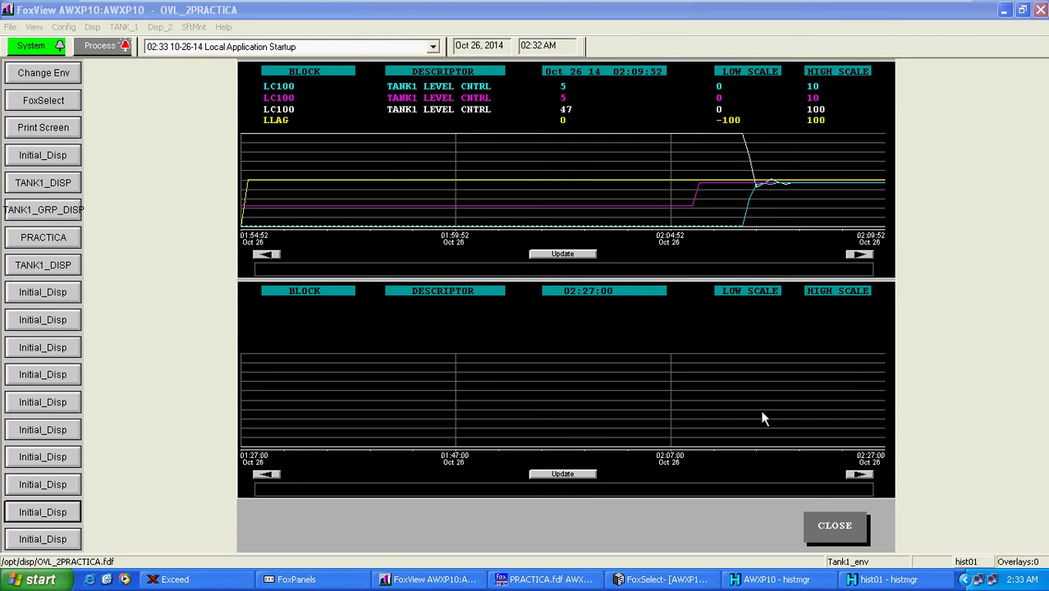
{"action": "left_click", "coordinate": [890, 579]}
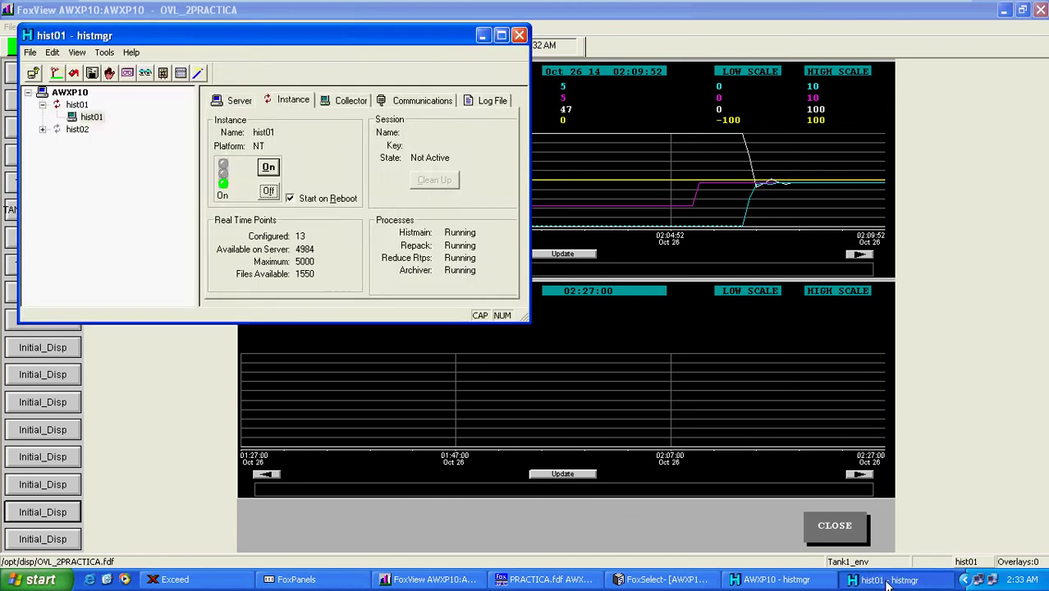
{"action": "left_click", "coordinate": [887, 582]}
{"action": "left_click", "coordinate": [886, 583]}
{"action": "left_click", "coordinate": [269, 194]}
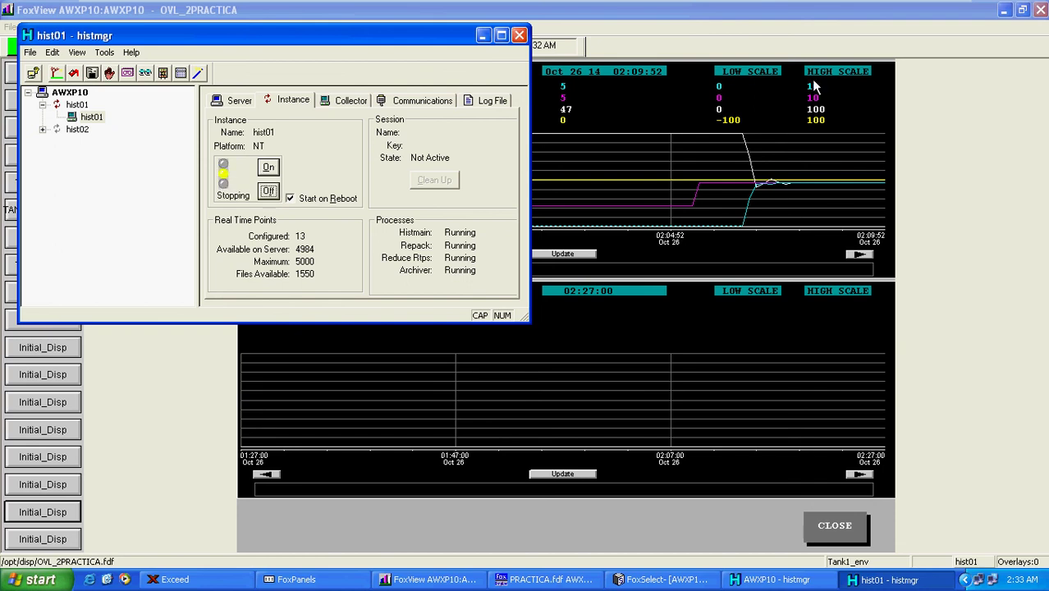
{"action": "left_click", "coordinate": [482, 36]}
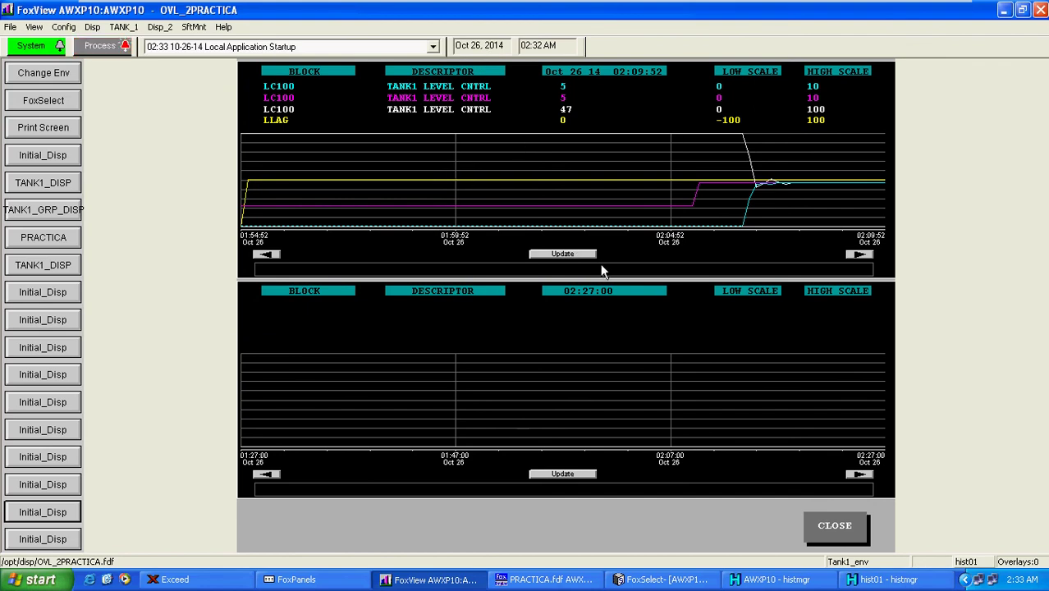
Turn off the hist01 collector in its histmgr window, then resume live updating of the upper trend in FoxView
{"action": "left_click", "coordinate": [886, 579]}
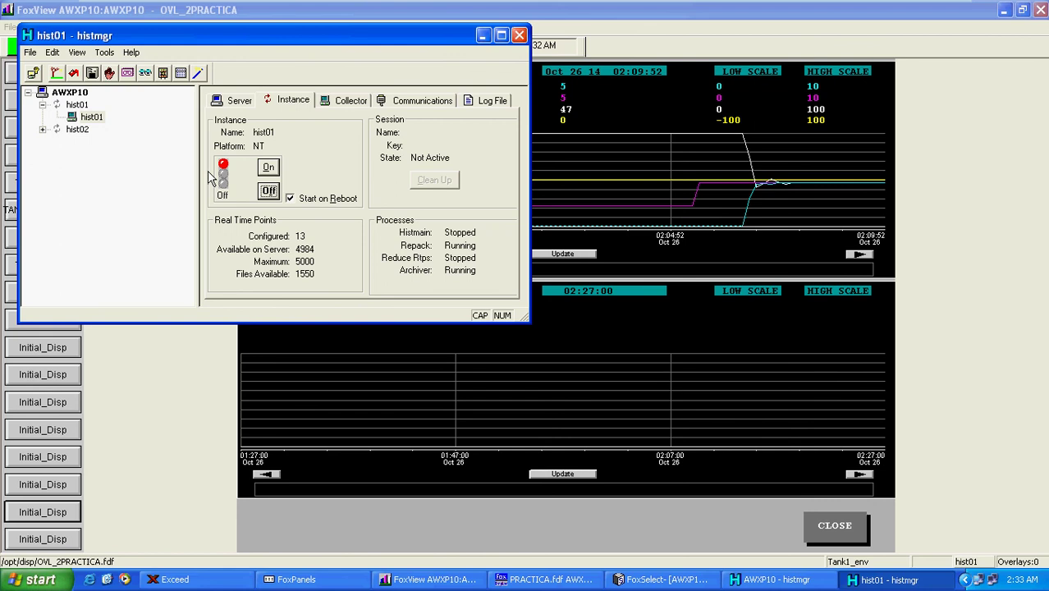
{"action": "left_click", "coordinate": [359, 100]}
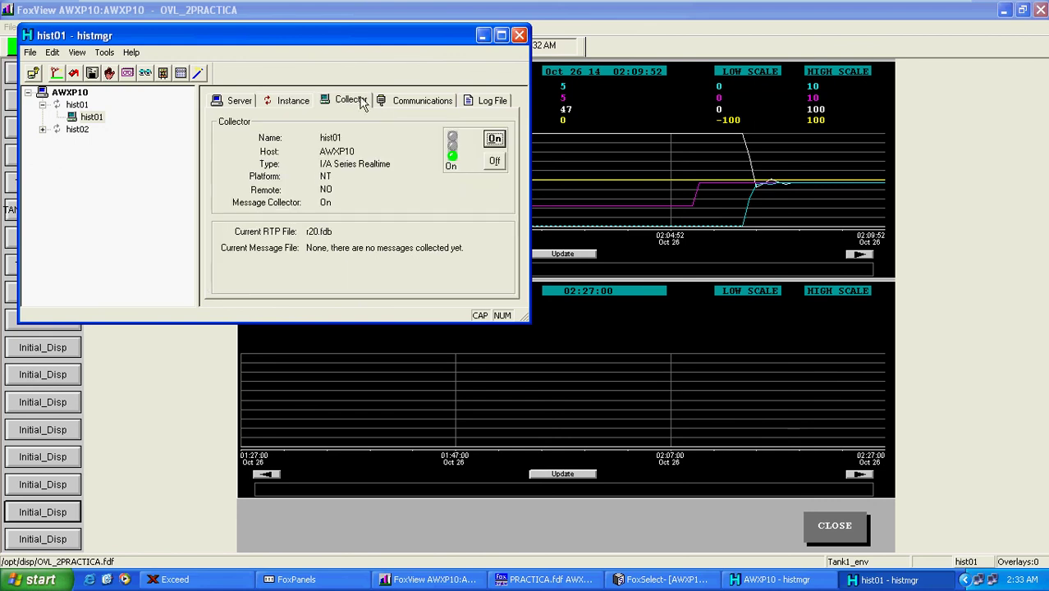
{"action": "left_click", "coordinate": [494, 161]}
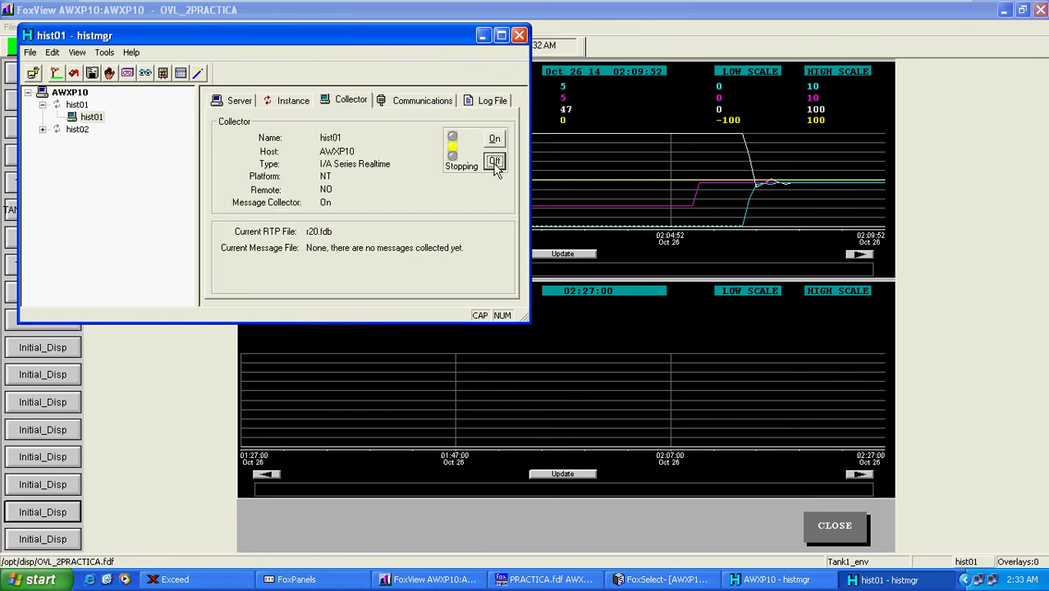
{"action": "left_click", "coordinate": [297, 105]}
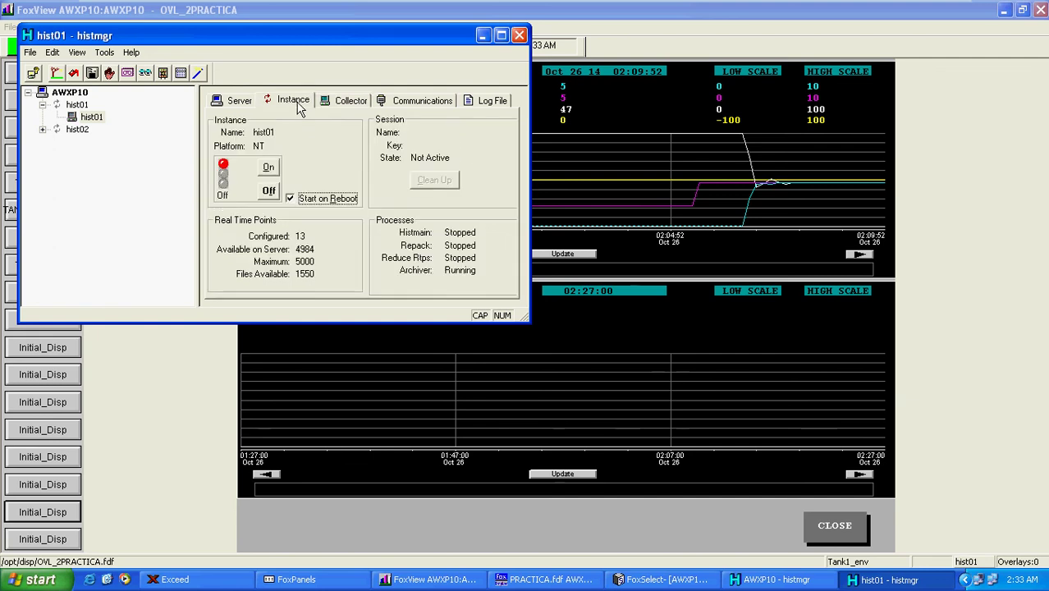
{"action": "left_click", "coordinate": [355, 102]}
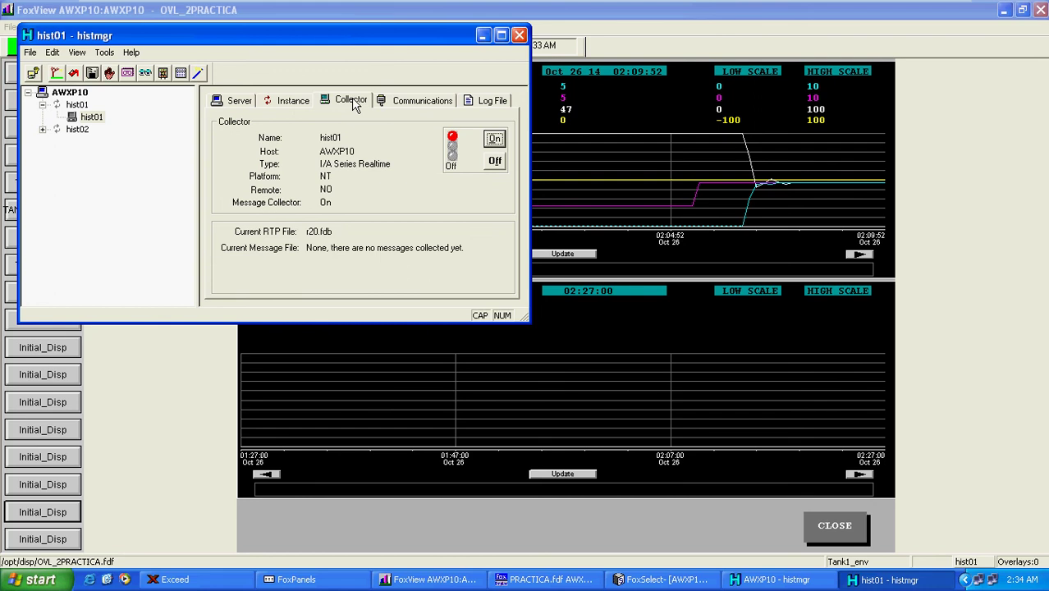
{"action": "left_click", "coordinate": [483, 36]}
{"action": "left_click", "coordinate": [563, 254]}
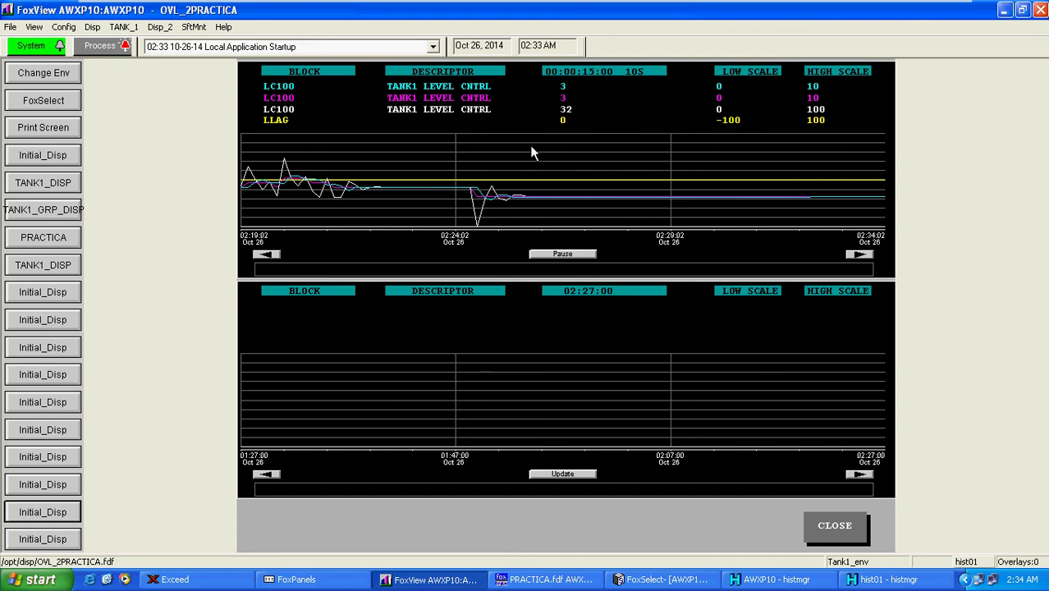
{"action": "left_click", "coordinate": [31, 579]}
{"action": "left_click", "coordinate": [60, 527]}
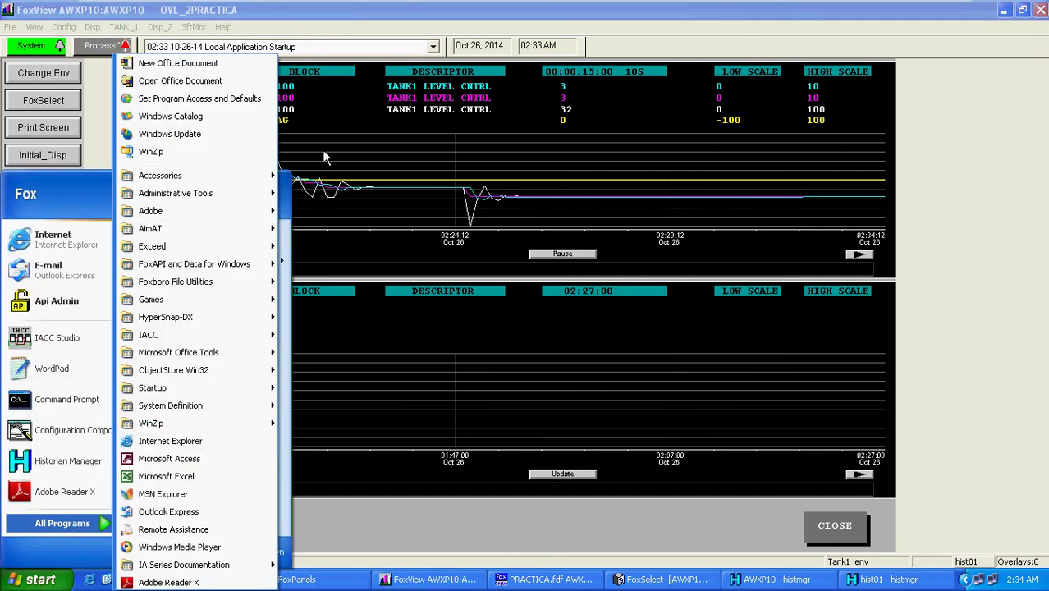
{"action": "mouse_move", "coordinate": [246, 228]}
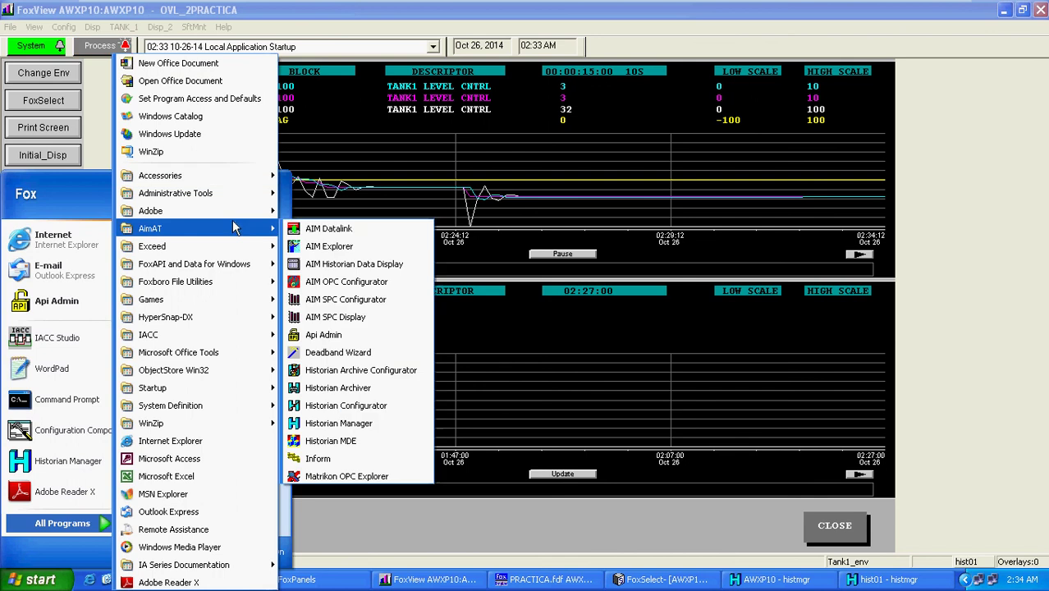
{"action": "left_click", "coordinate": [378, 266]}
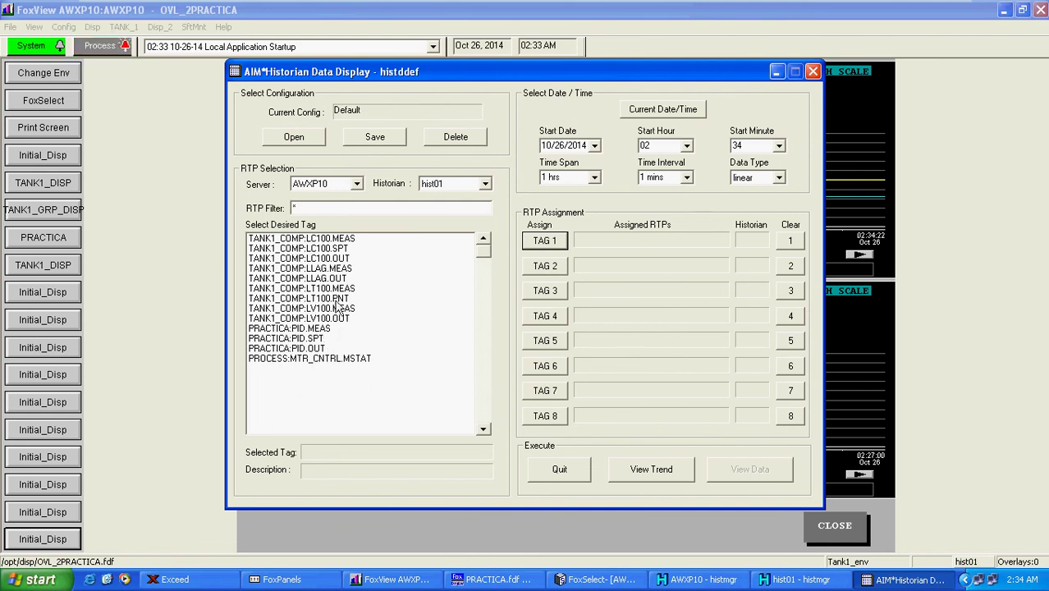
{"action": "left_click", "coordinate": [360, 359]}
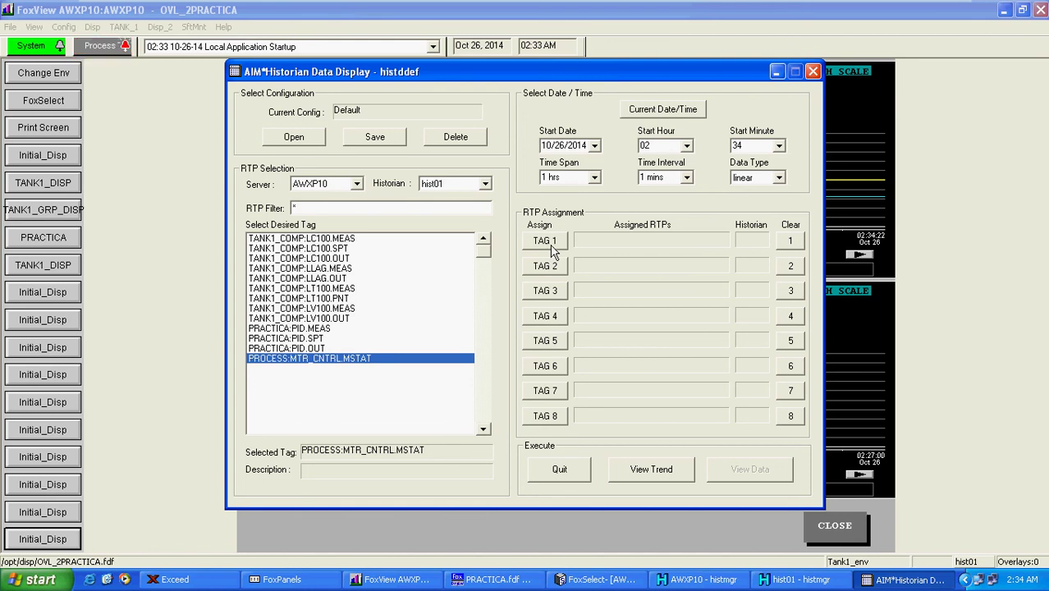
{"action": "left_click", "coordinate": [337, 269]}
{"action": "left_click", "coordinate": [340, 239]}
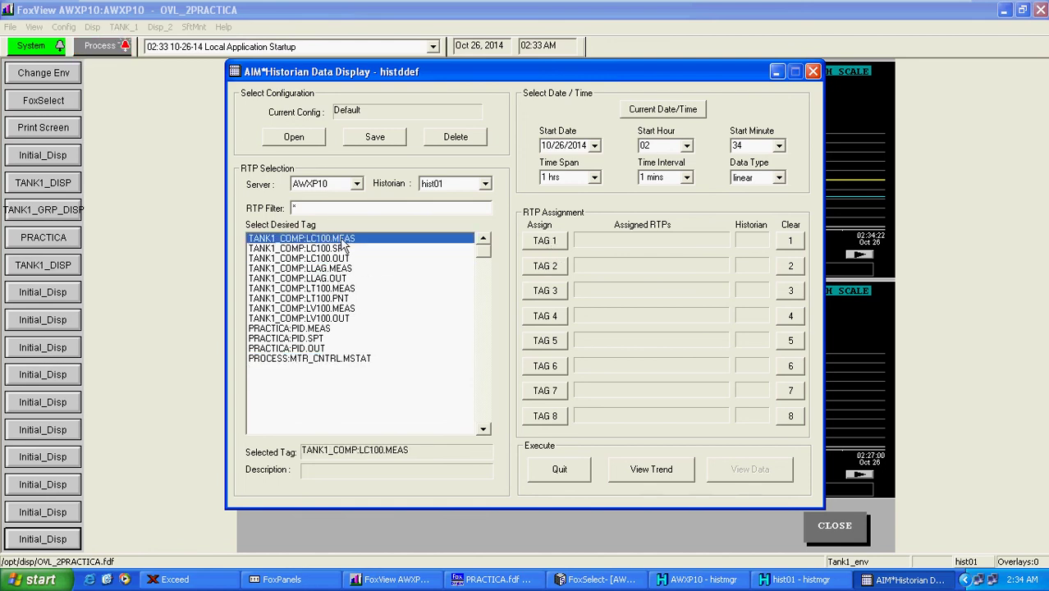
{"action": "left_click", "coordinate": [813, 72]}
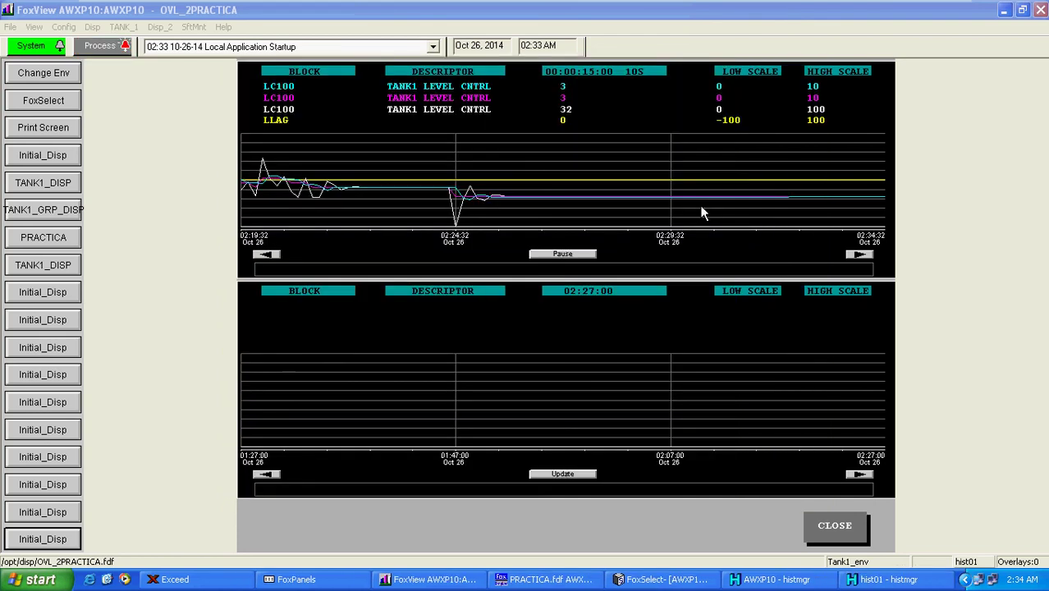
Check the upper trend's pen variables in its online trend configuration and close it without changes
{"action": "left_click", "coordinate": [527, 169]}
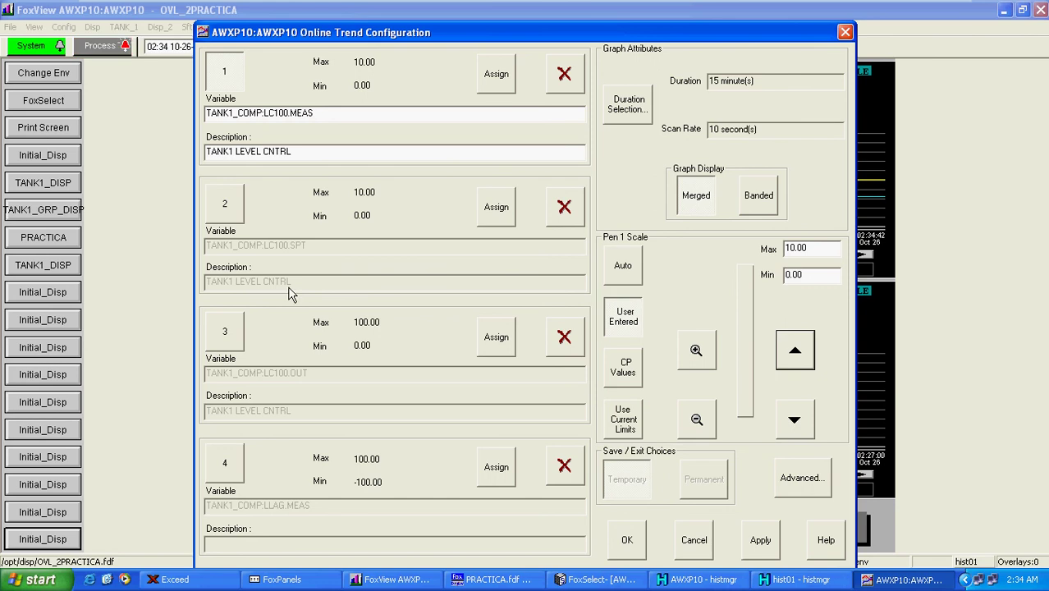
{"action": "left_click", "coordinate": [844, 32]}
Clear the desktop by minimizing the FoxDraw, FoxSelect, FoxView and both histmgr windows
{"action": "left_click", "coordinate": [886, 579]}
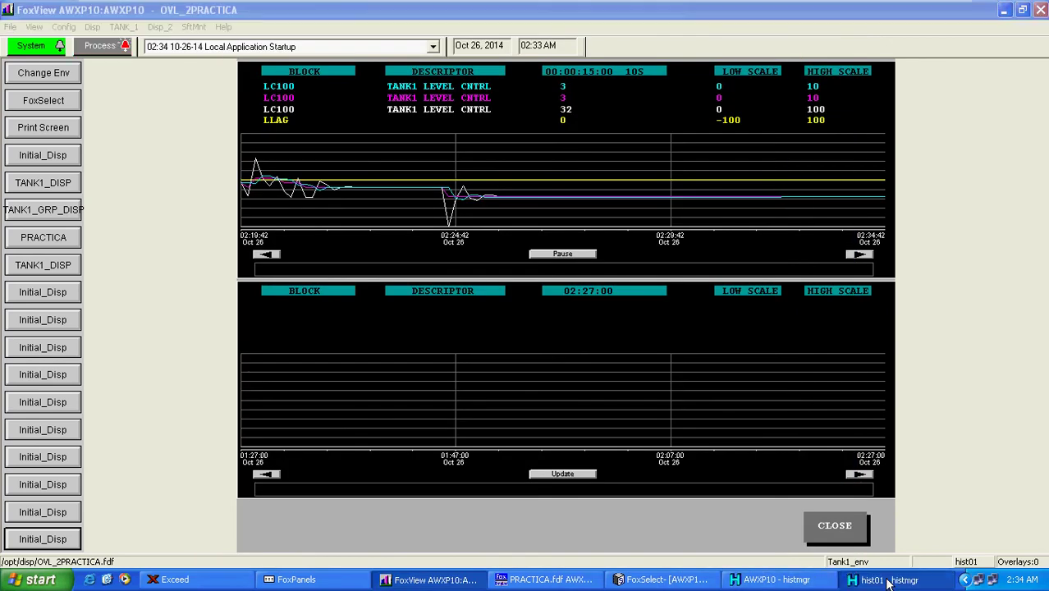
{"action": "left_click", "coordinate": [776, 580]}
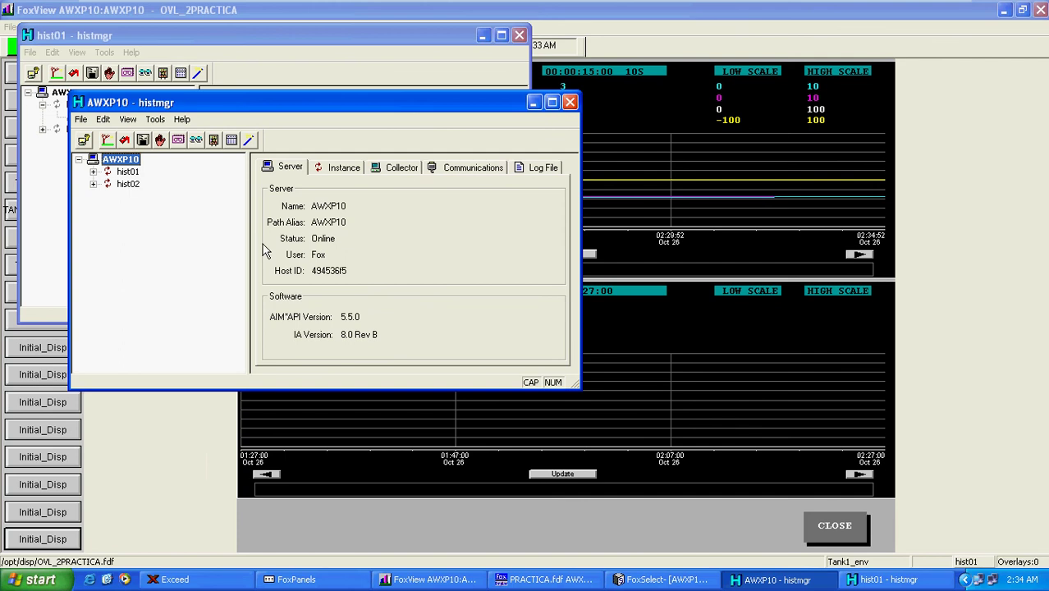
{"action": "left_click", "coordinate": [663, 579]}
{"action": "left_click", "coordinate": [544, 579]}
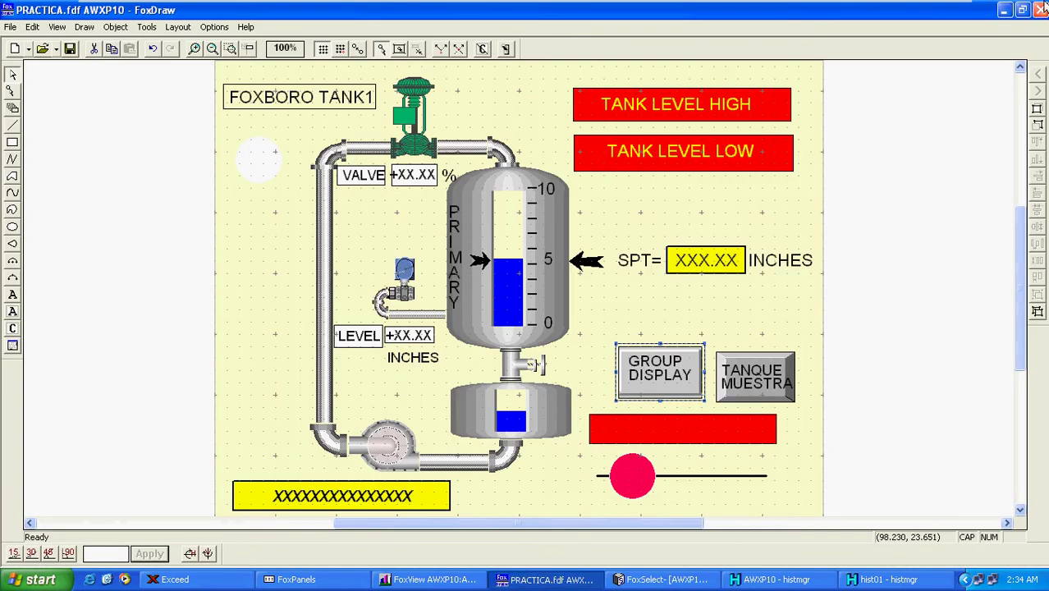
{"action": "left_click", "coordinate": [1004, 12]}
{"action": "left_click", "coordinate": [1004, 11]}
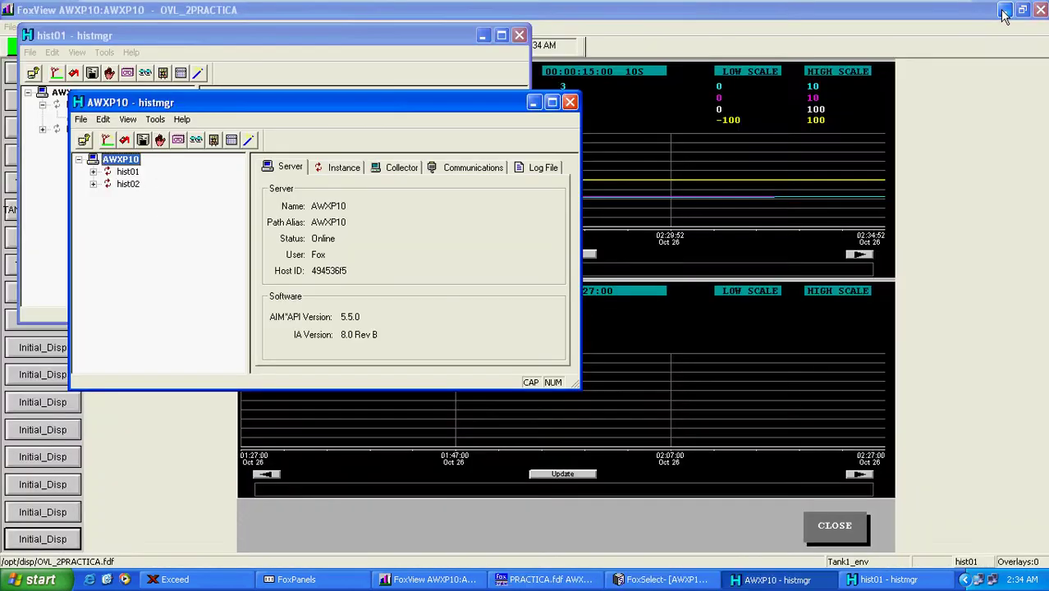
{"action": "left_click", "coordinate": [1004, 11]}
{"action": "left_click", "coordinate": [532, 103]}
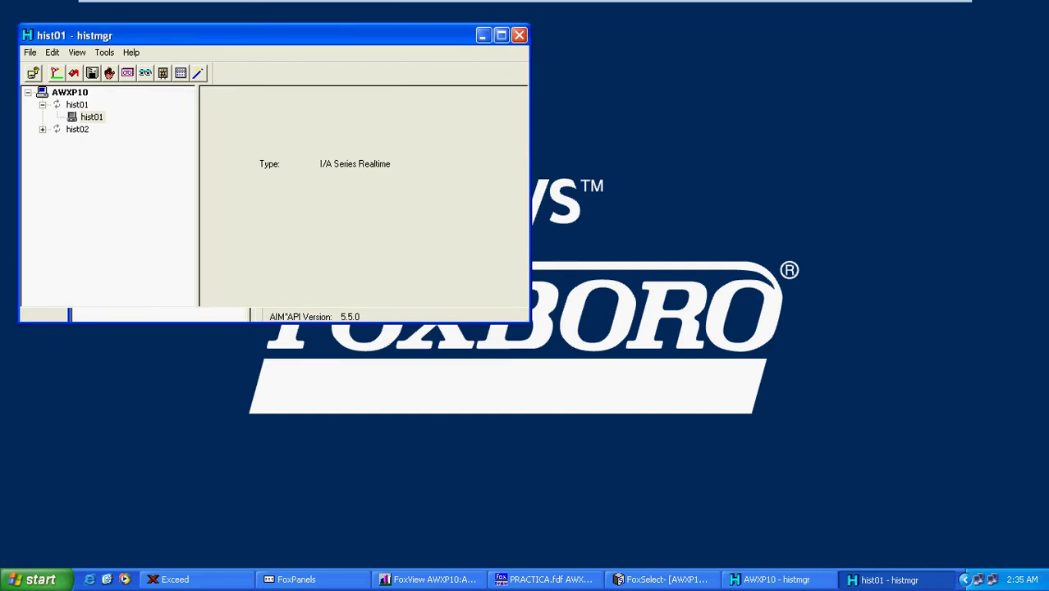
{"action": "left_click", "coordinate": [483, 35]}
Open AIM Historian Data Display and assign TANK1_COMP:LC100.MEAS, LC100.SPT and LC100.OUT from hist01 to tags 1 to 3
{"action": "left_click", "coordinate": [37, 579]}
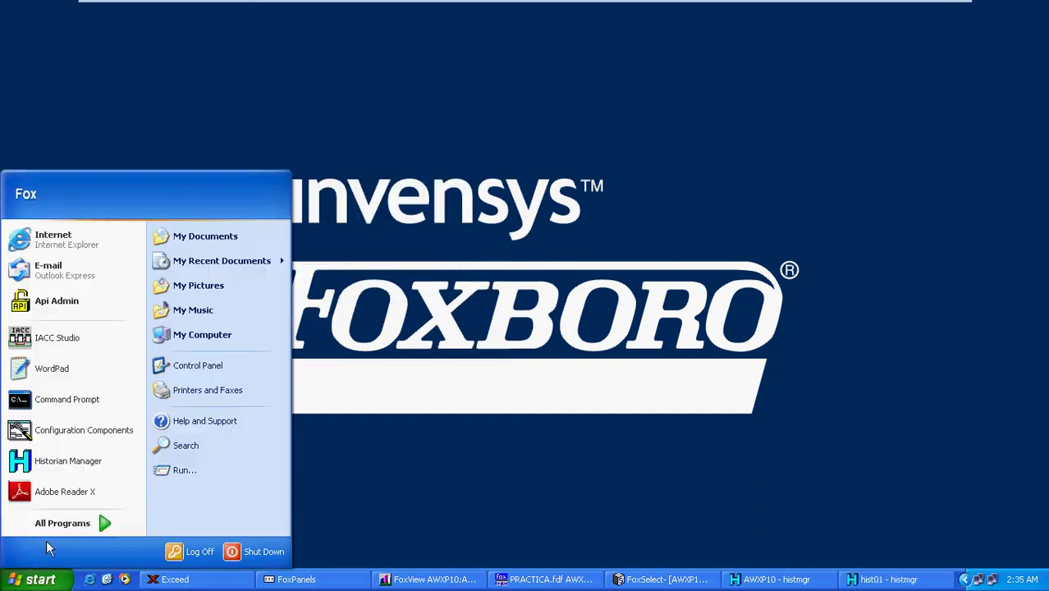
{"action": "mouse_move", "coordinate": [61, 523]}
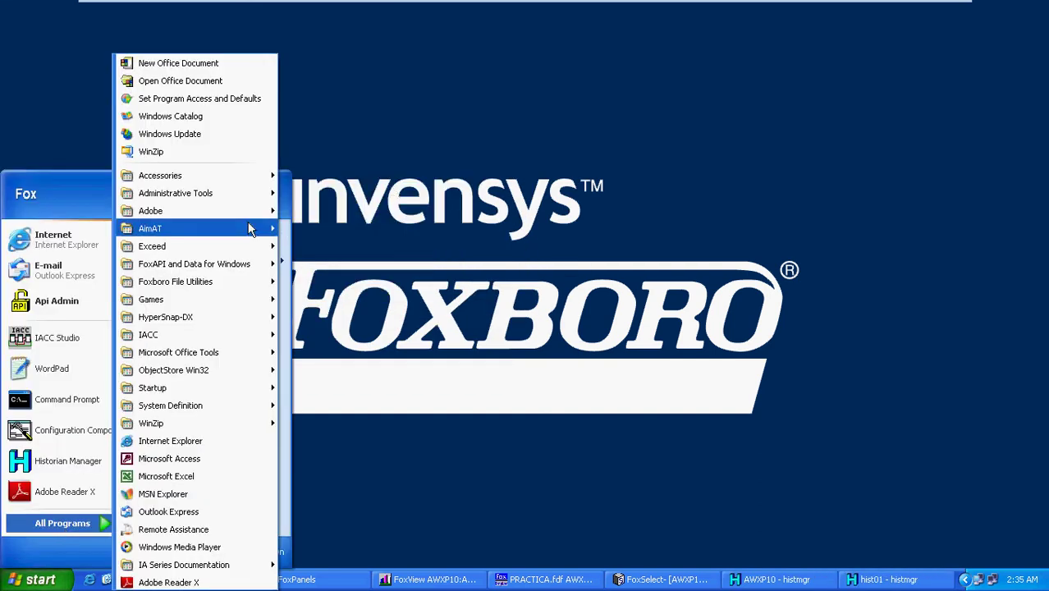
{"action": "mouse_move", "coordinate": [248, 228]}
{"action": "left_click", "coordinate": [410, 263]}
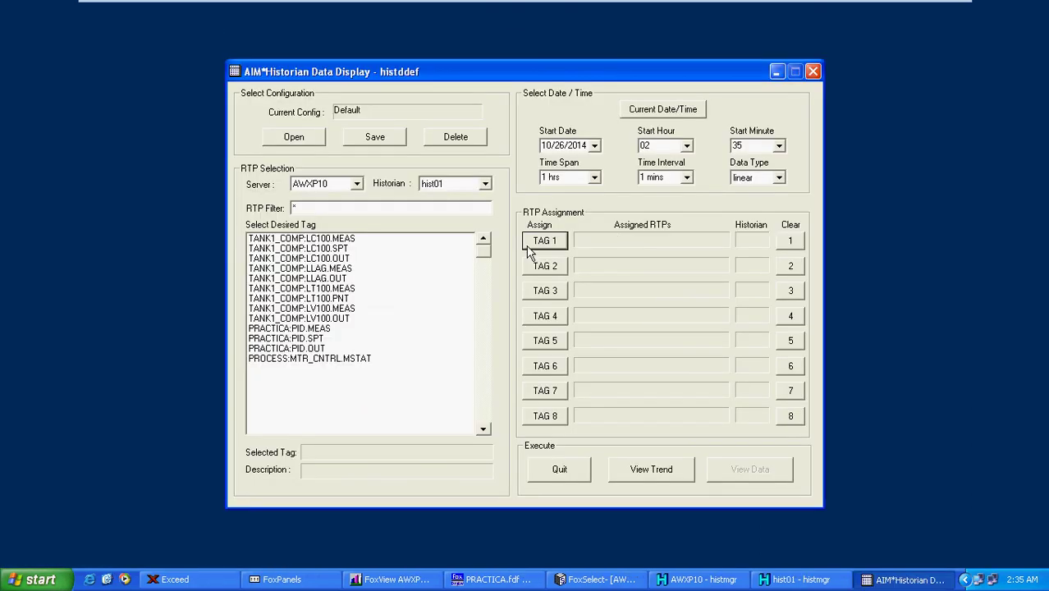
{"action": "left_click", "coordinate": [362, 240]}
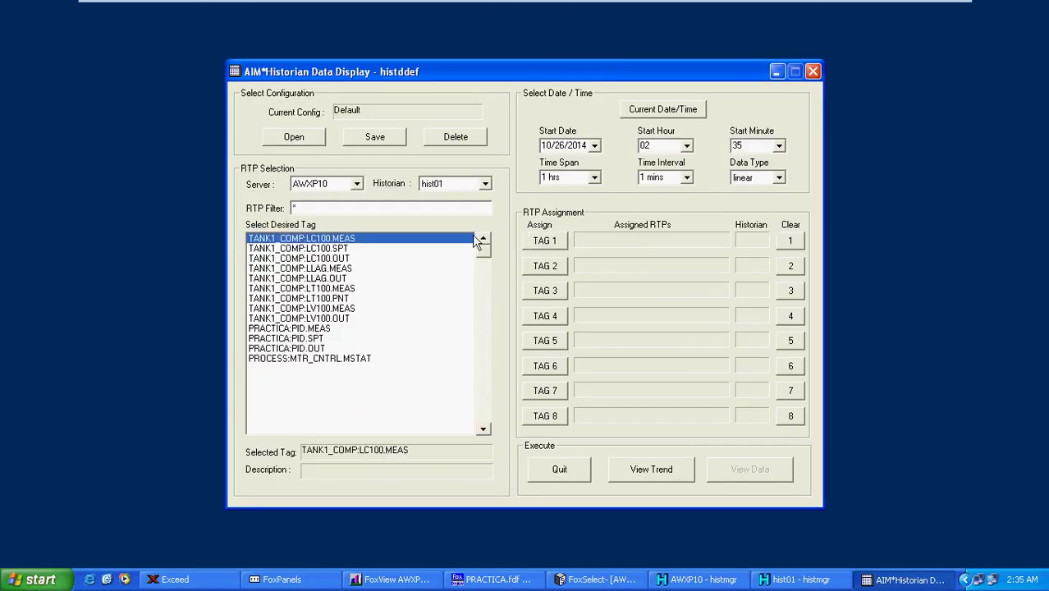
{"action": "left_click", "coordinate": [532, 243]}
{"action": "left_click", "coordinate": [362, 248]}
{"action": "left_click", "coordinate": [533, 268]}
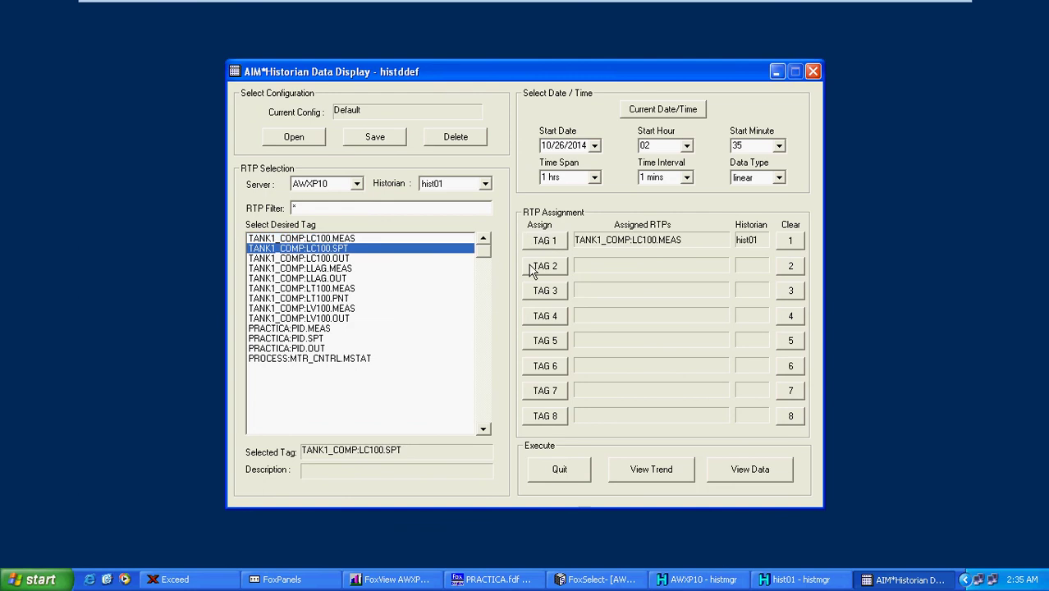
{"action": "left_click", "coordinate": [351, 259]}
{"action": "left_click", "coordinate": [546, 292]}
Assign TANK1_COMP:LLAG.MEAS to tag 4 and PROCESS:MTR_CNTRL.MSTAT to tag 5
{"action": "left_click", "coordinate": [345, 268]}
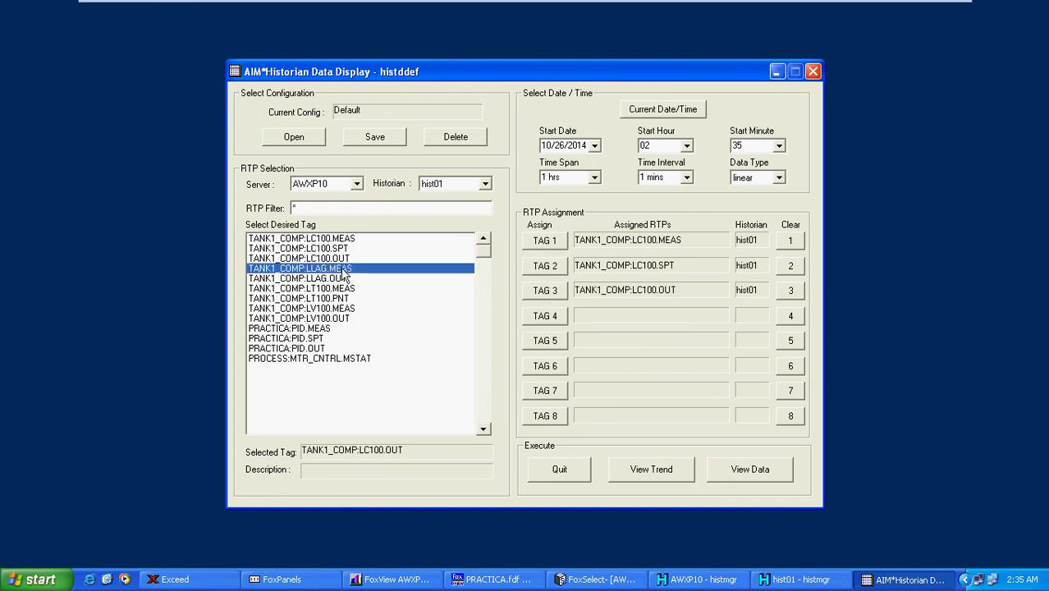
{"action": "left_click", "coordinate": [544, 316]}
{"action": "left_click", "coordinate": [357, 358]}
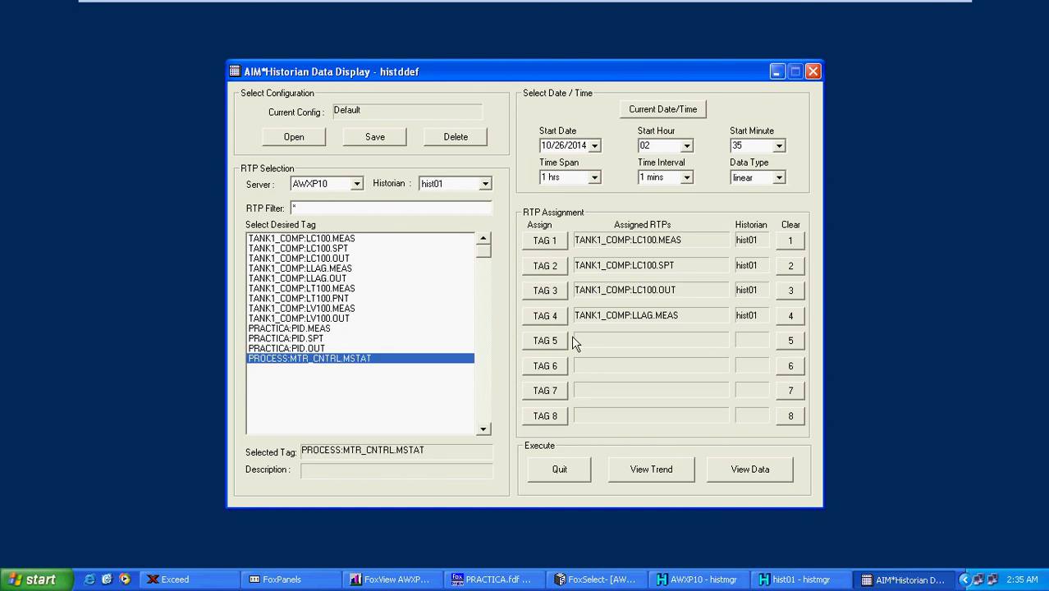
{"action": "left_click", "coordinate": [546, 341]}
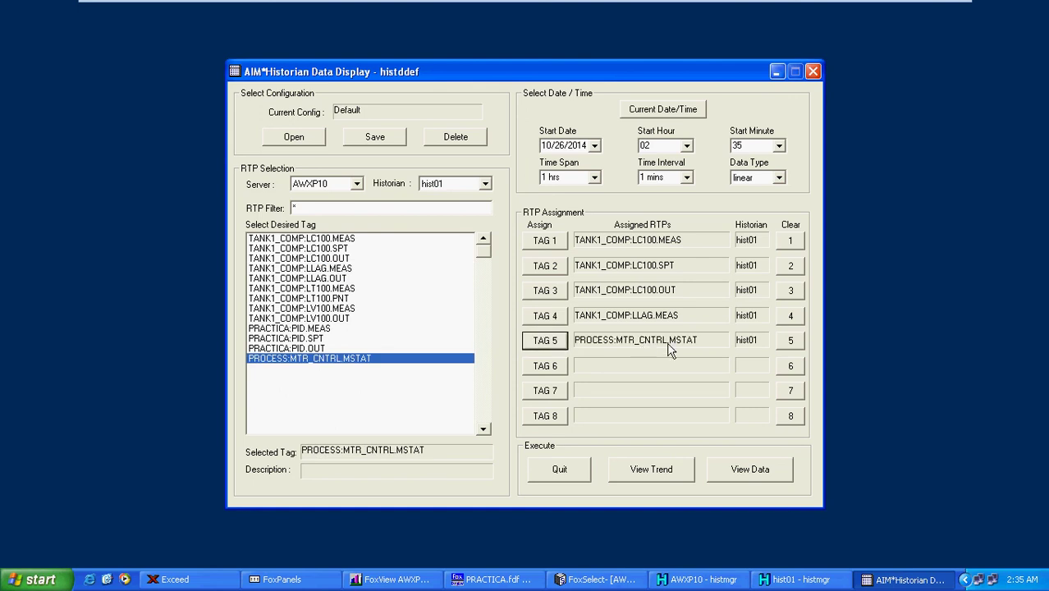
Generate the historical trend of the five assigned tags and switch to FoxView to examine the upper and lower trends
{"action": "left_click", "coordinate": [665, 475]}
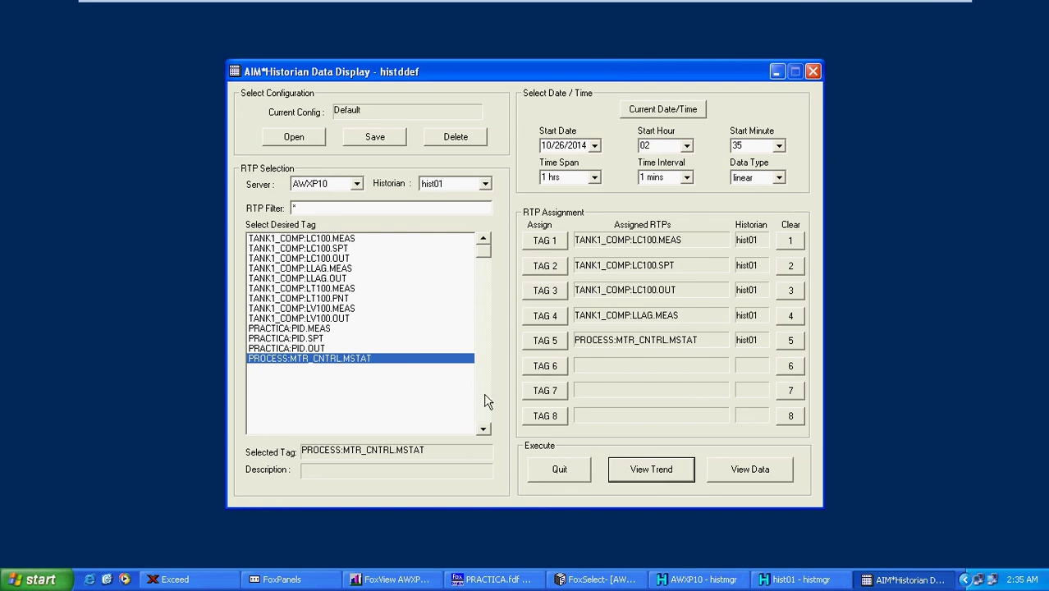
{"action": "left_click", "coordinate": [698, 579]}
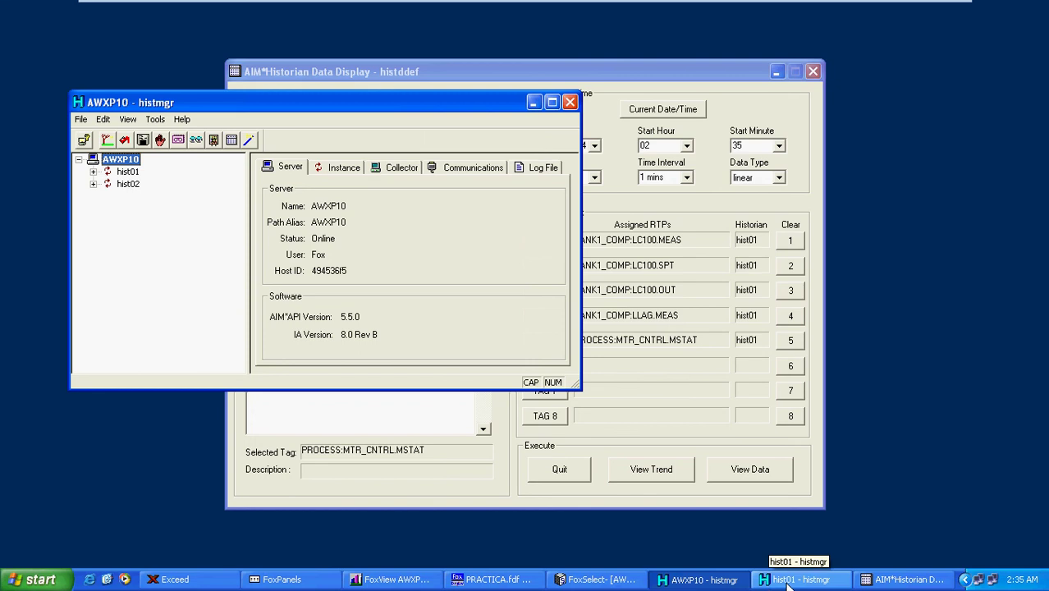
{"action": "left_click", "coordinate": [764, 579]}
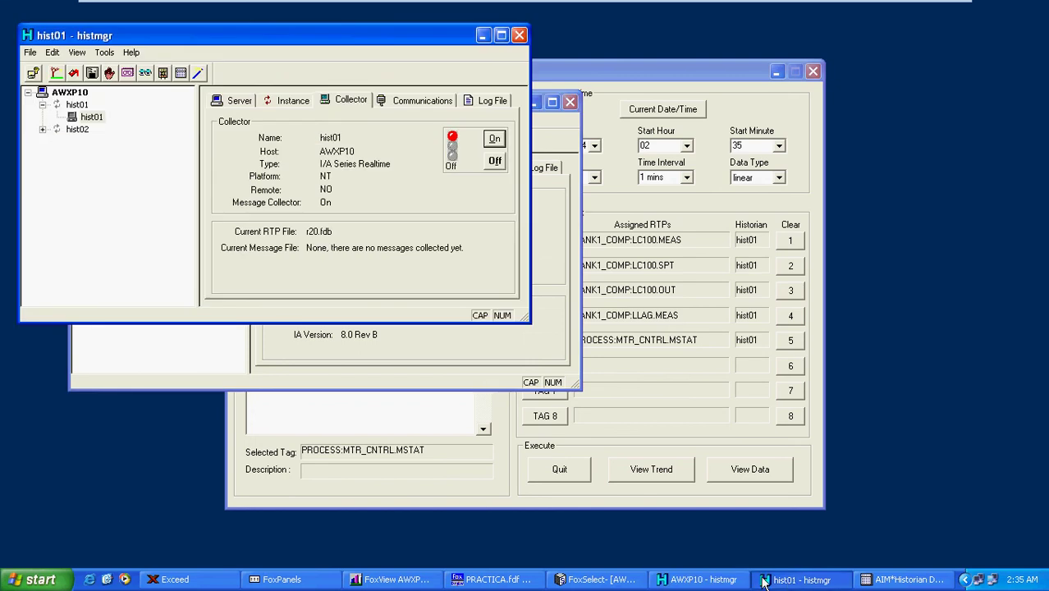
{"action": "left_click", "coordinate": [595, 580]}
{"action": "left_click", "coordinate": [915, 579]}
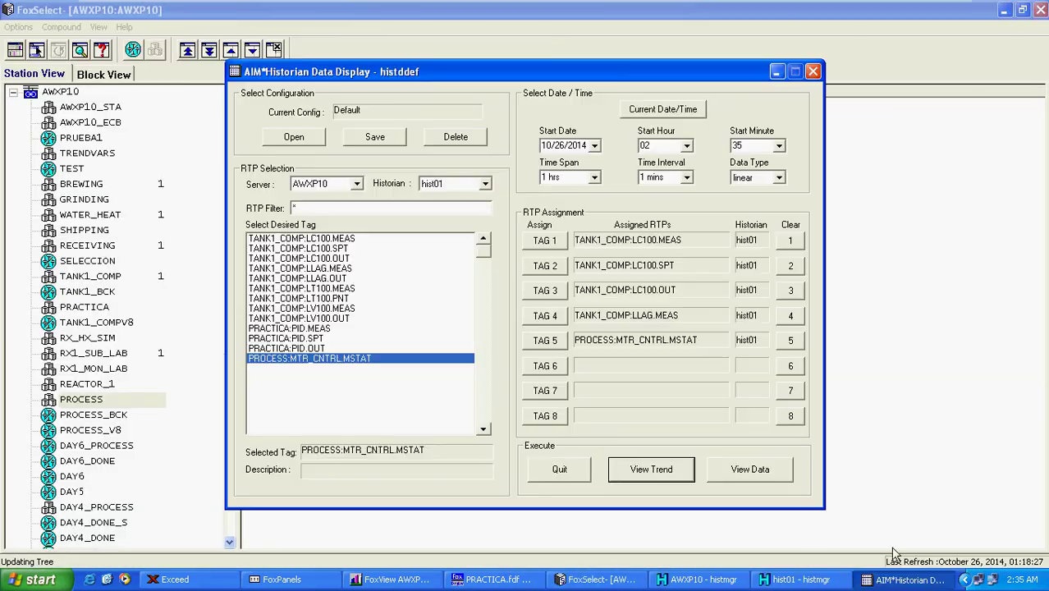
{"action": "left_click", "coordinate": [661, 478]}
{"action": "left_click", "coordinate": [596, 579]}
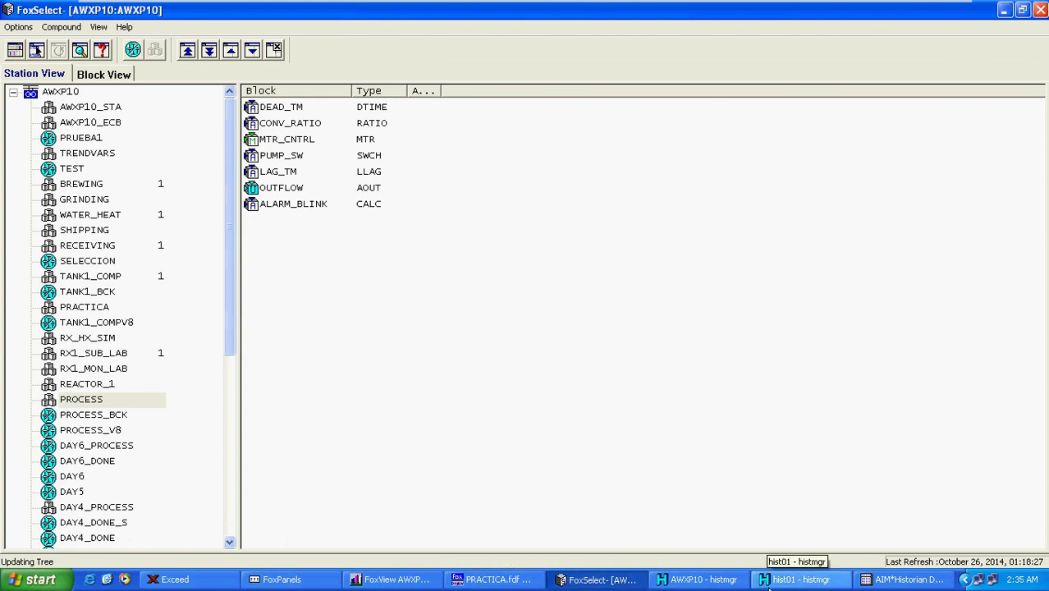
{"action": "left_click", "coordinate": [492, 580]}
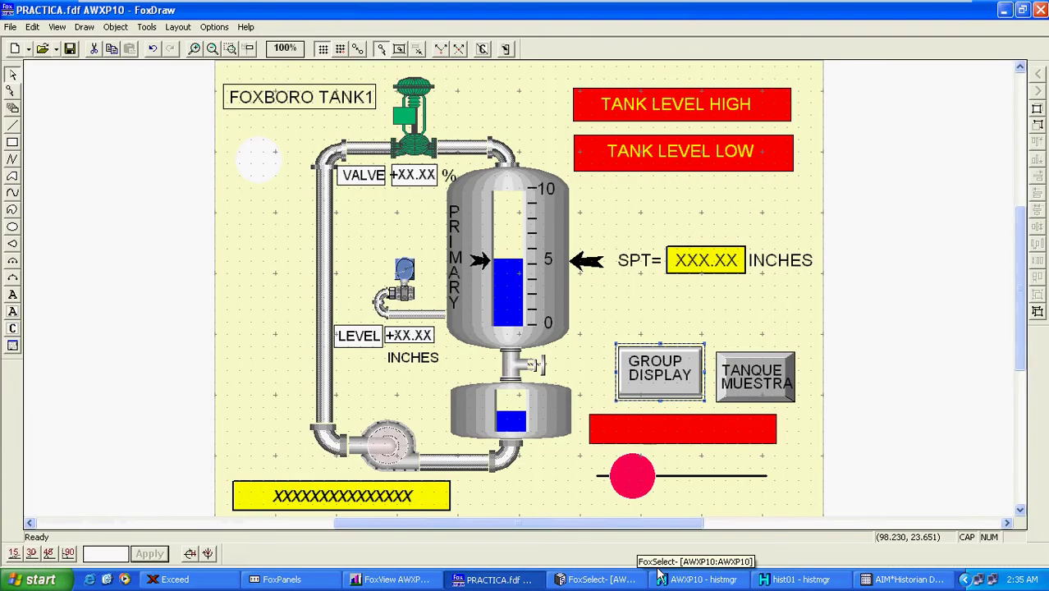
{"action": "left_click", "coordinate": [698, 580]}
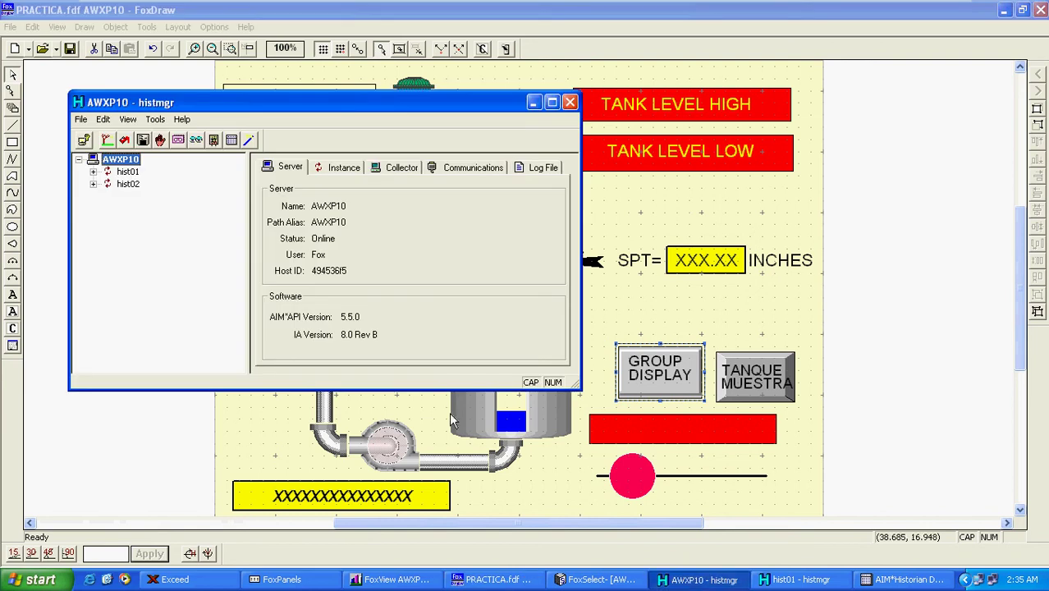
{"action": "left_click", "coordinate": [417, 582]}
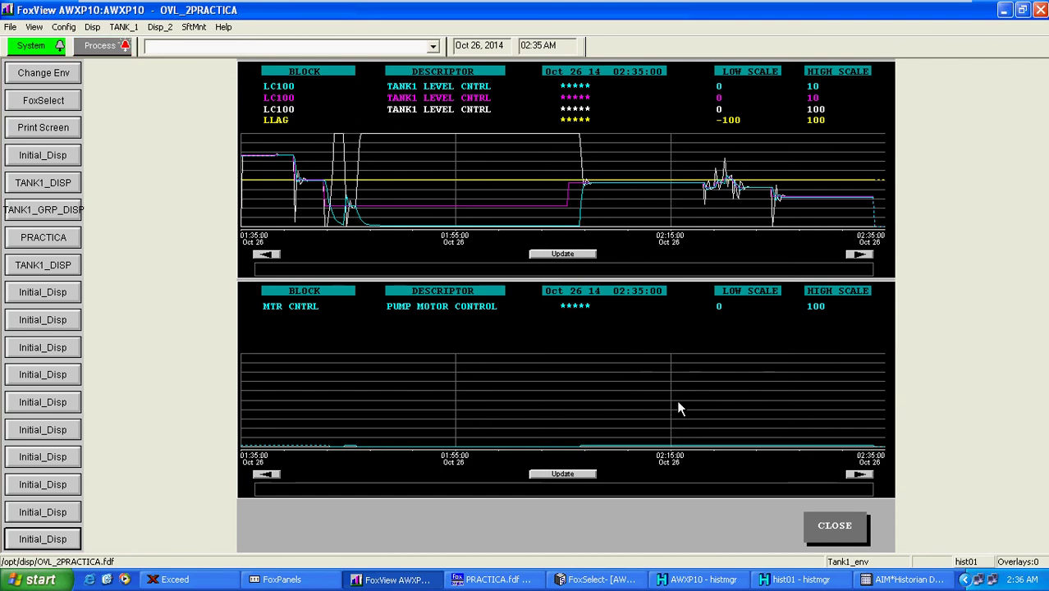
{"action": "left_click", "coordinate": [598, 405]}
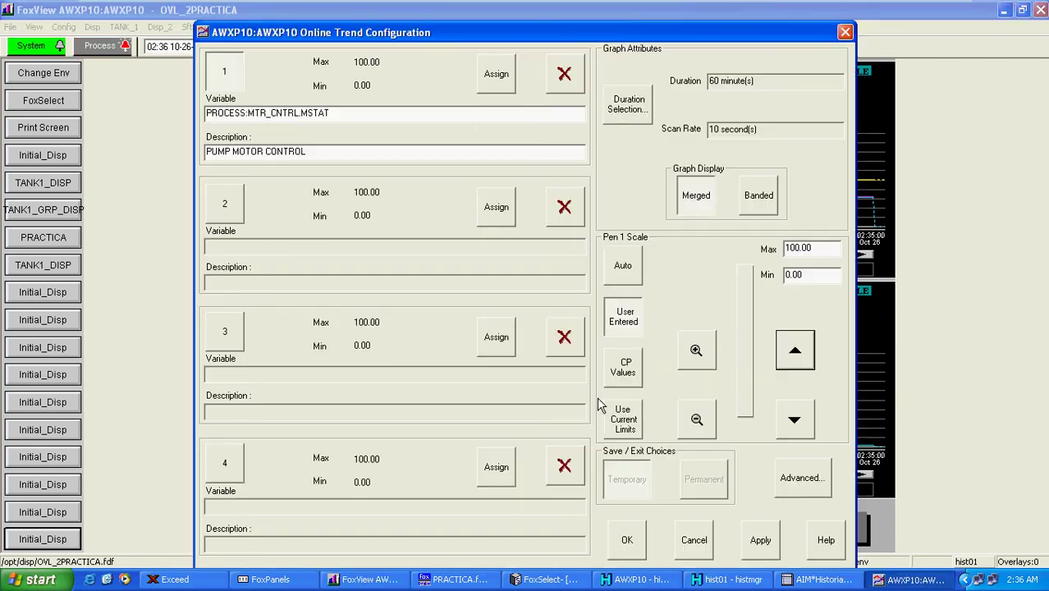
{"action": "left_click", "coordinate": [845, 32]}
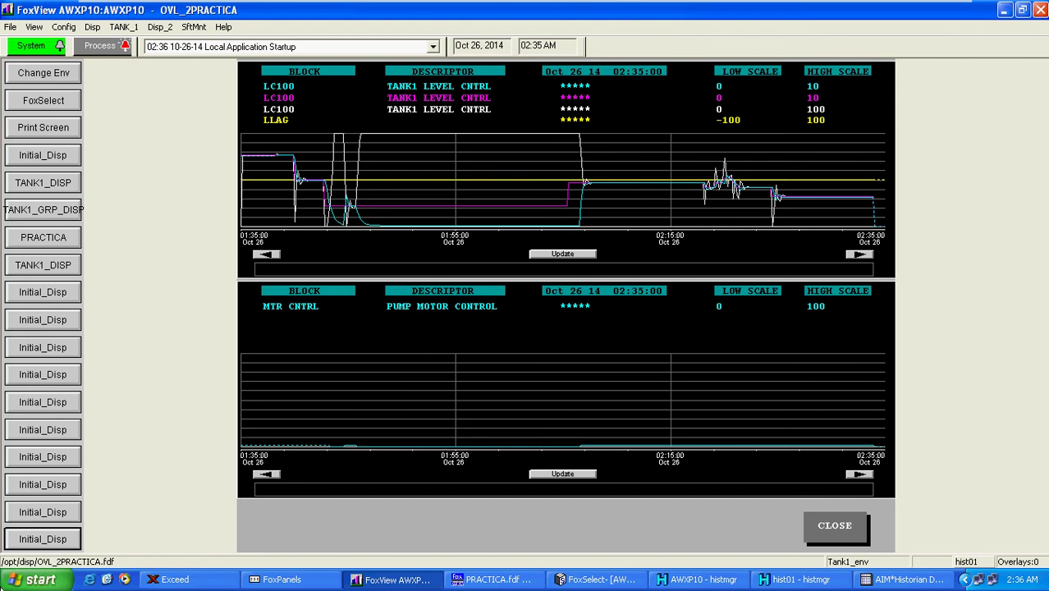
{"action": "left_click", "coordinate": [37, 580]}
{"action": "mouse_move", "coordinate": [59, 525]}
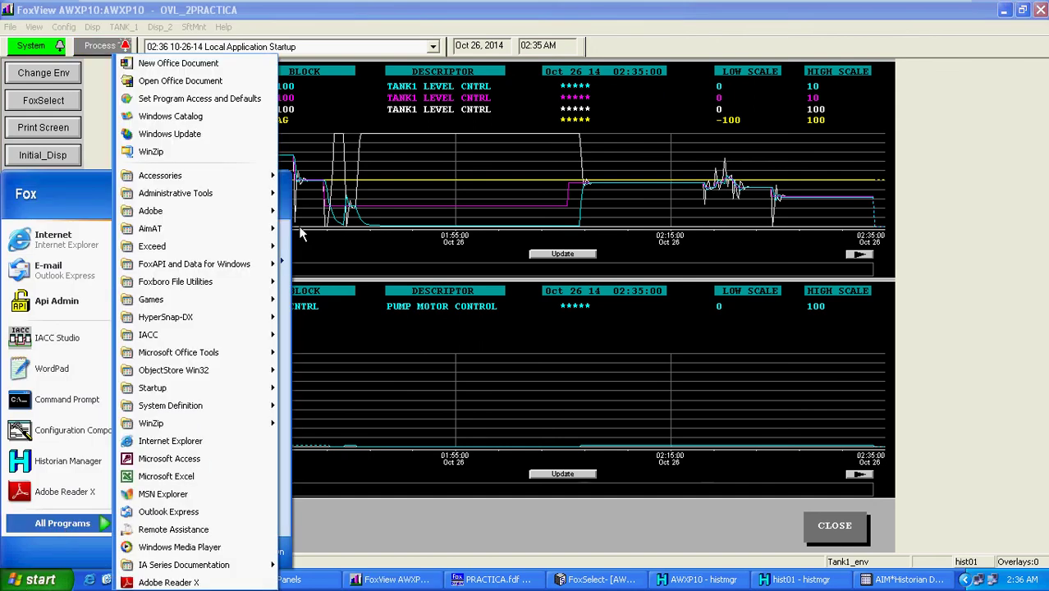
{"action": "mouse_move", "coordinate": [205, 229]}
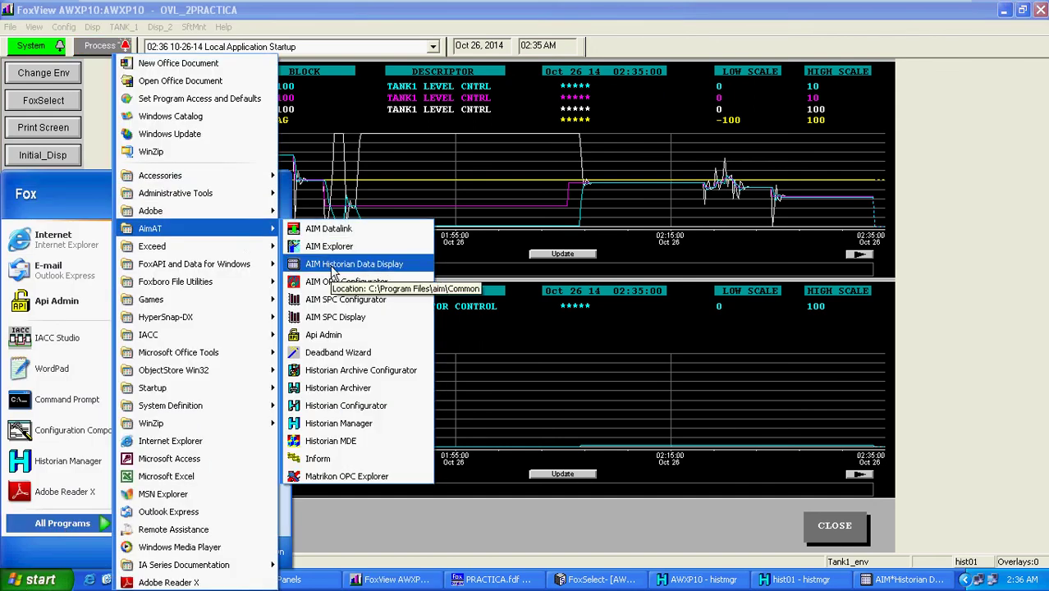
{"action": "left_click", "coordinate": [333, 267]}
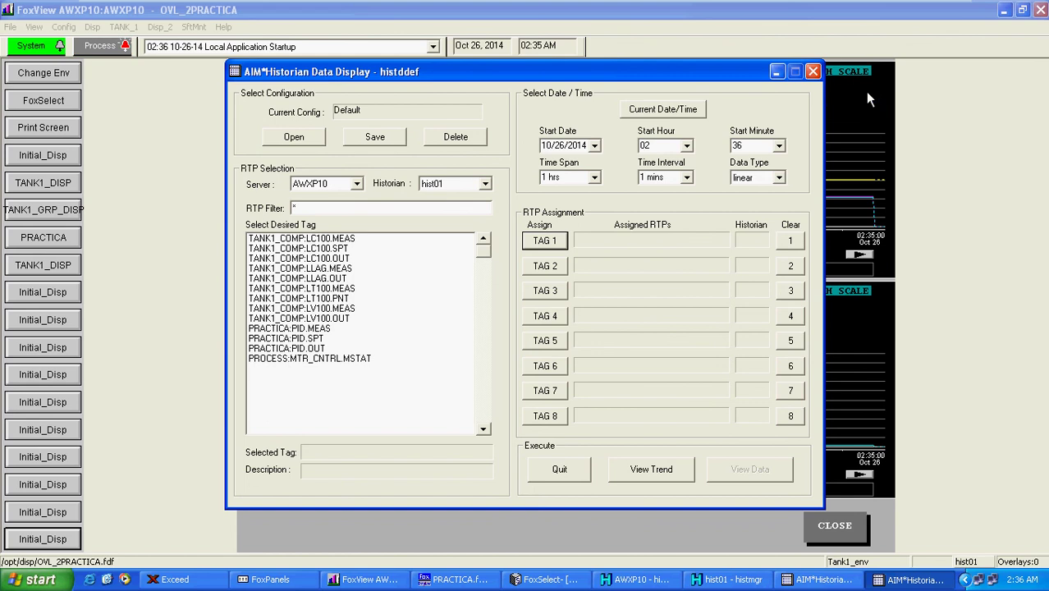
{"action": "left_click", "coordinate": [813, 71]}
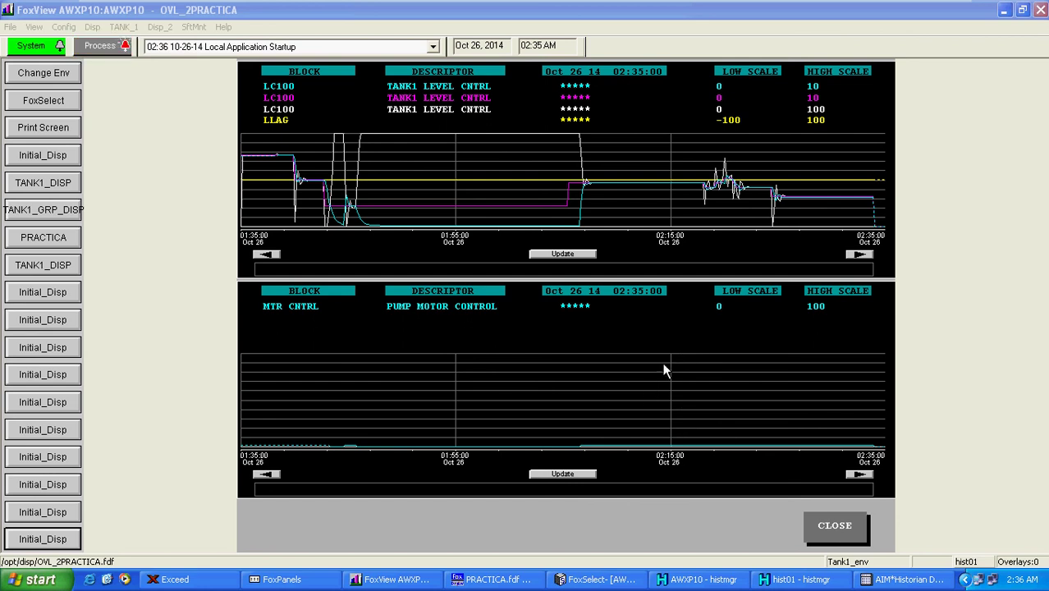
Resume live updating of the upper TANK1 trend and the lower pump motor trend
{"action": "left_click", "coordinate": [498, 390]}
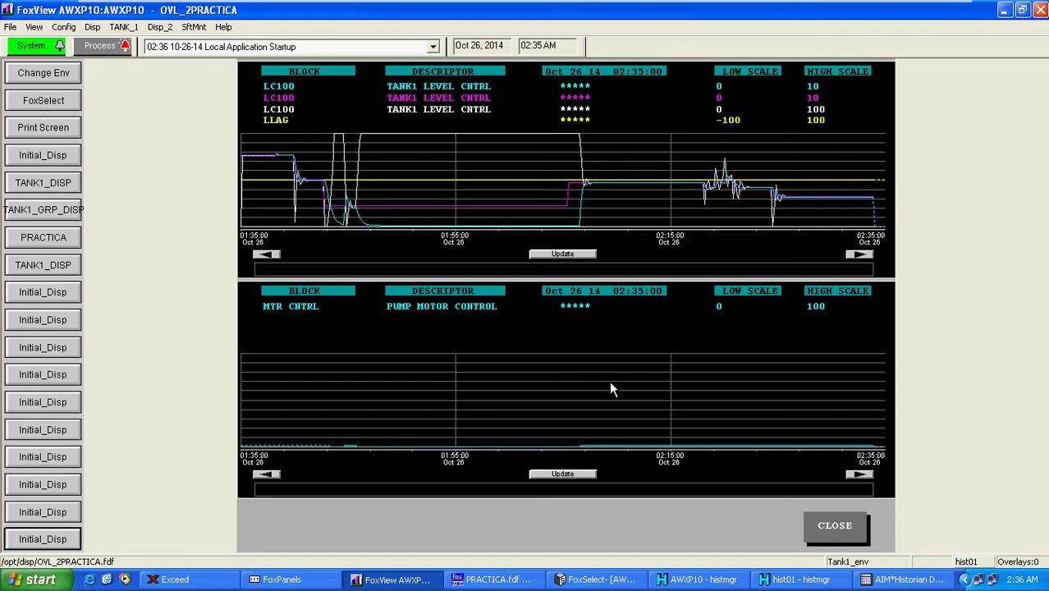
{"action": "left_click", "coordinate": [574, 254]}
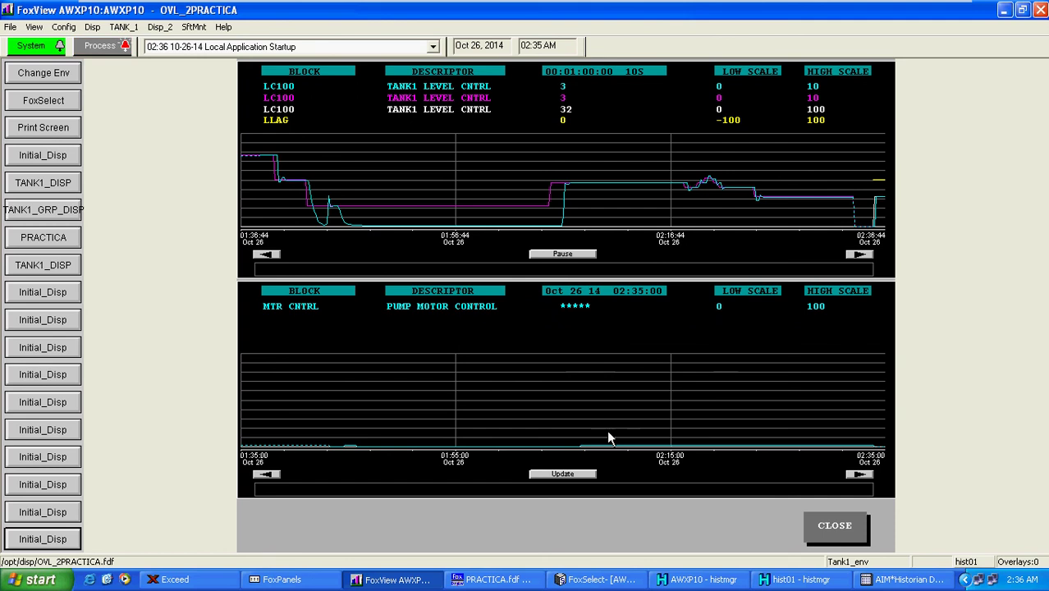
{"action": "left_click", "coordinate": [570, 476]}
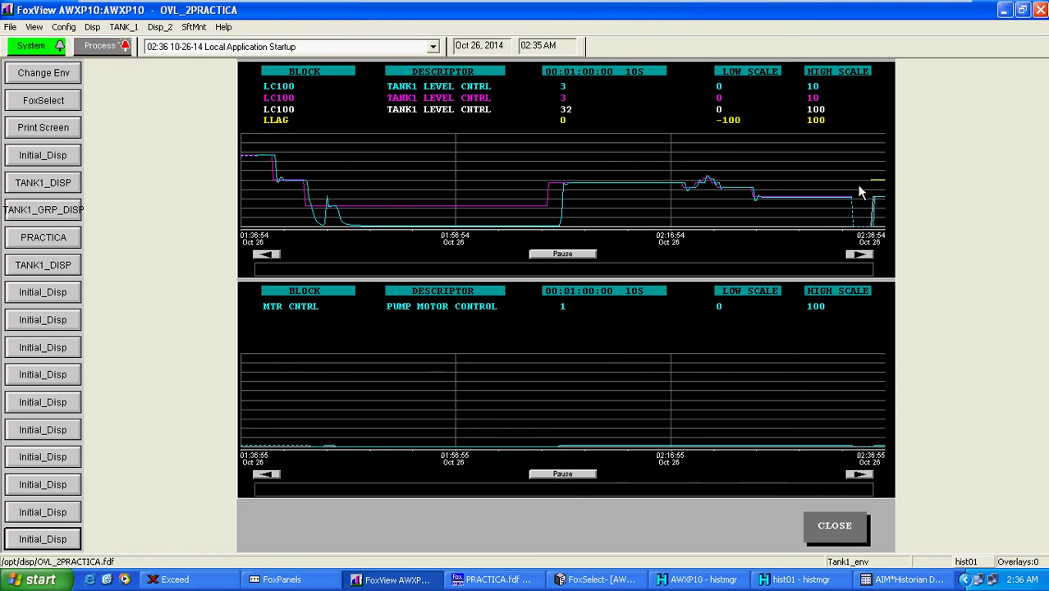
Close the AWXP10 histmgr window and check the hist01 collector and instance status in the remaining histmgr window
{"action": "left_click", "coordinate": [821, 580]}
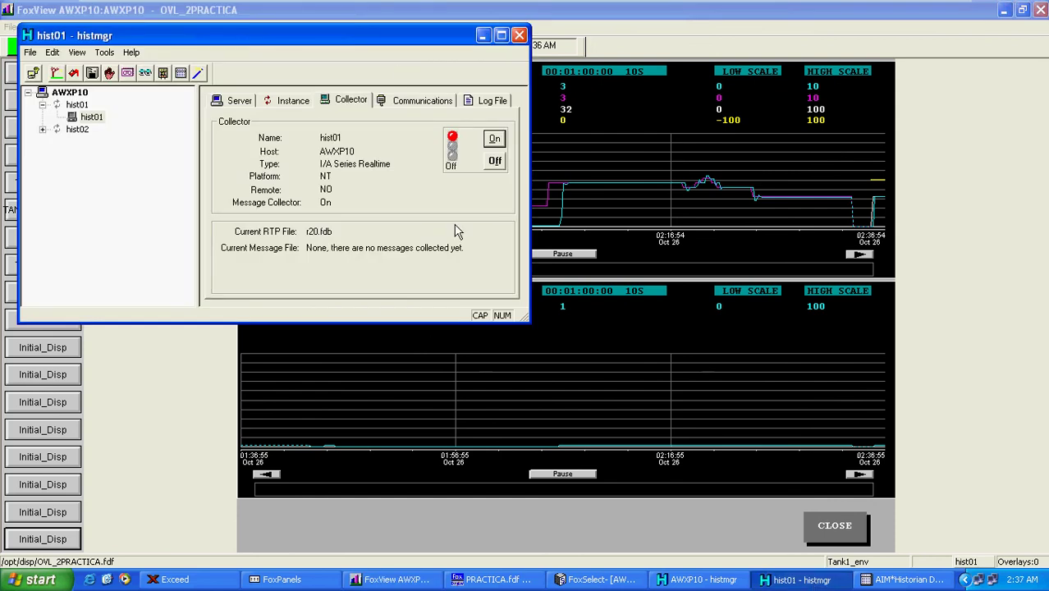
{"action": "left_click", "coordinate": [712, 580]}
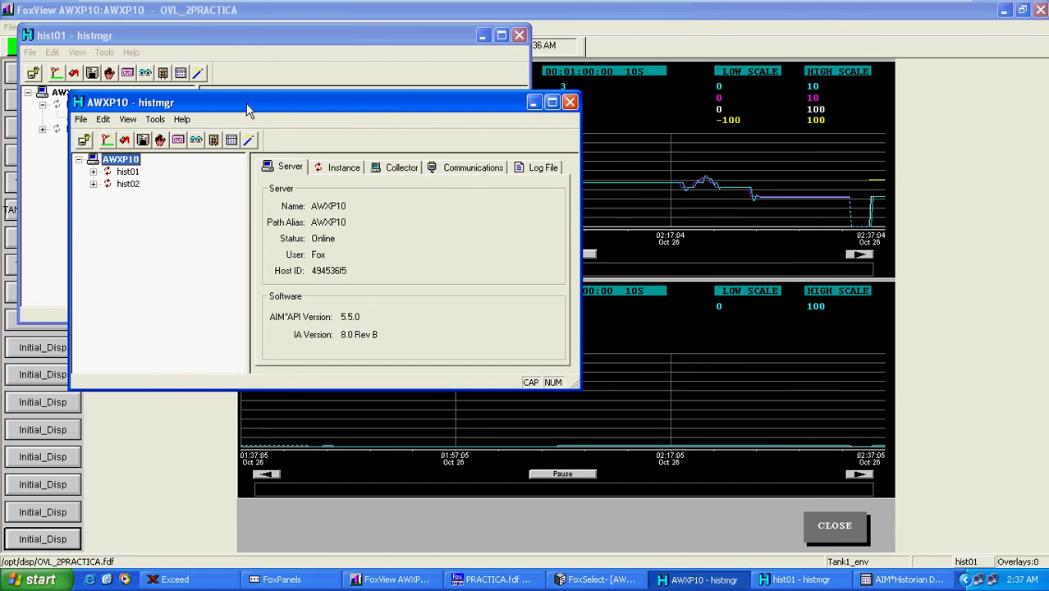
{"action": "left_click", "coordinate": [570, 101]}
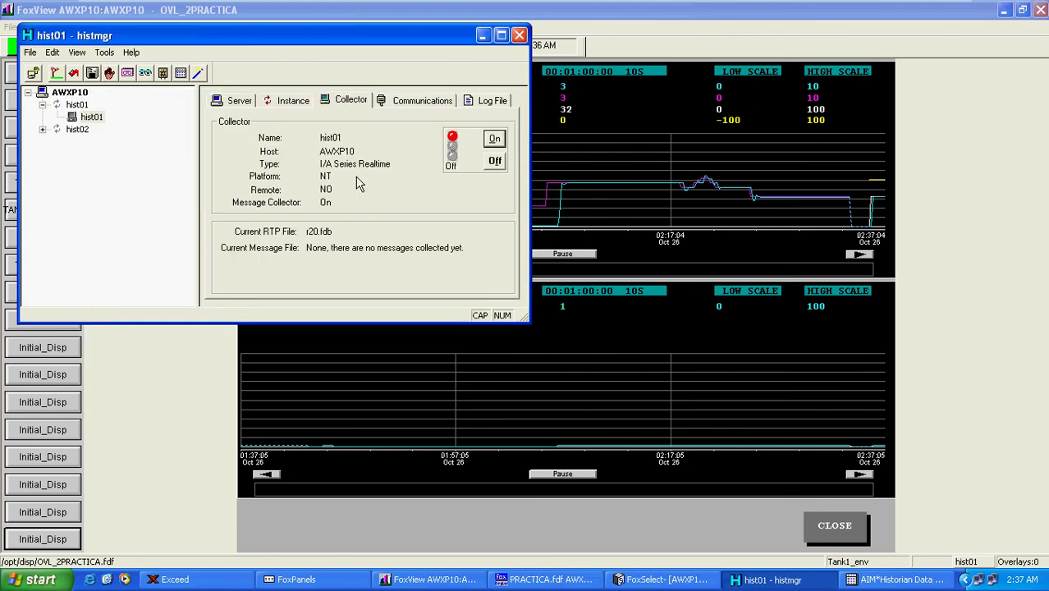
{"action": "left_click", "coordinate": [289, 101]}
{"action": "left_click", "coordinate": [344, 101]}
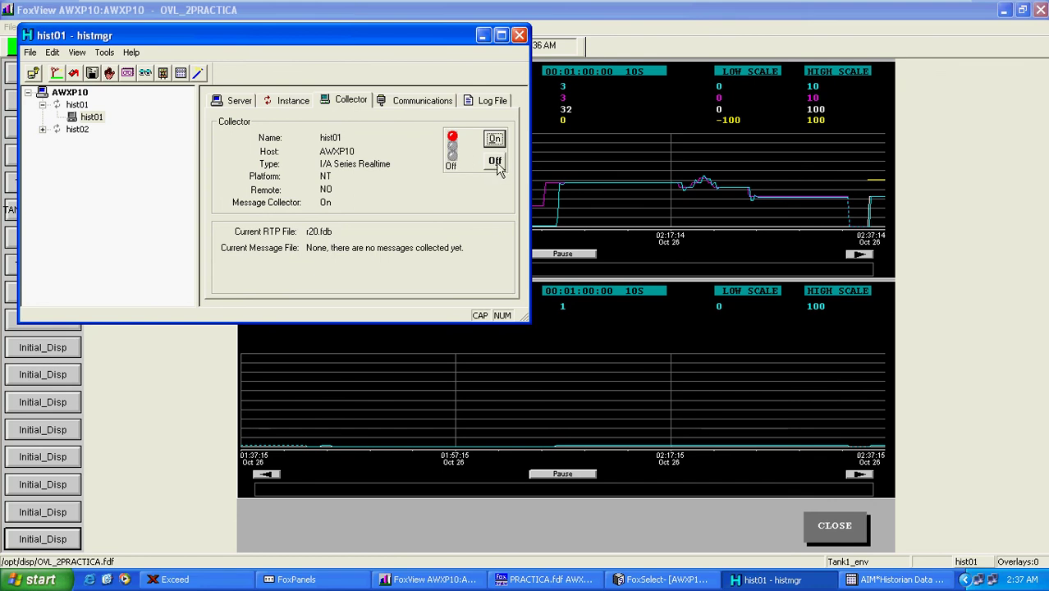
{"action": "left_click", "coordinate": [291, 102]}
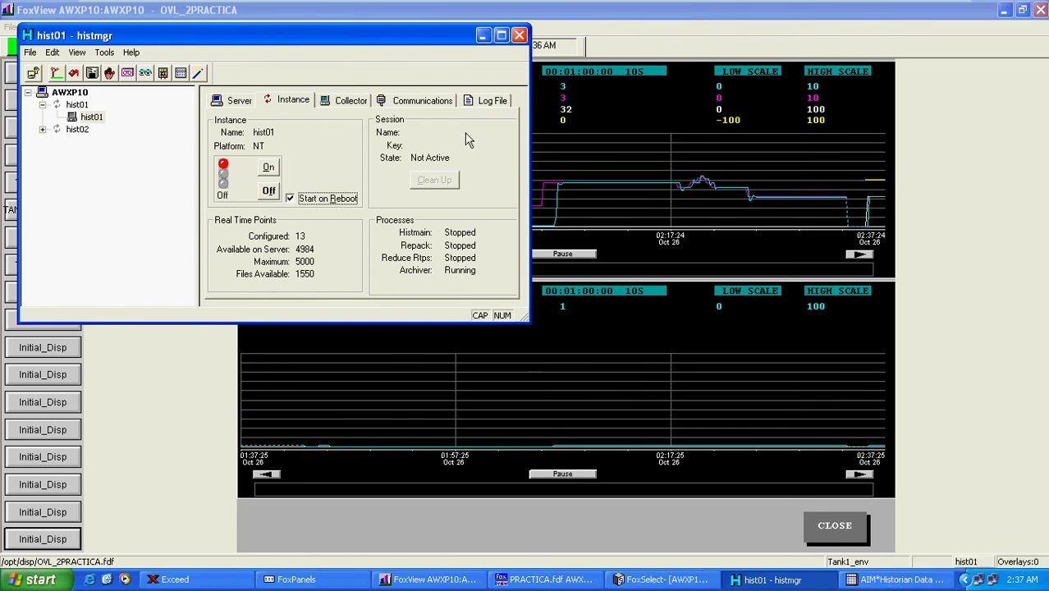
Pause the upper and lower FoxView trends and resume their live updating
{"action": "left_click", "coordinate": [575, 256]}
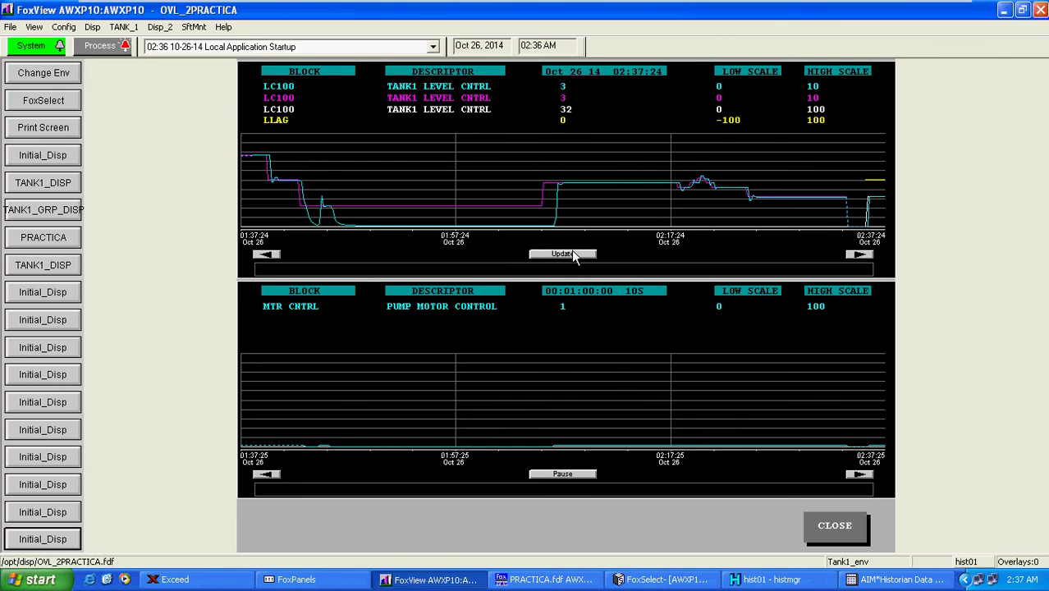
{"action": "left_click", "coordinate": [567, 474]}
{"action": "left_click", "coordinate": [776, 580]}
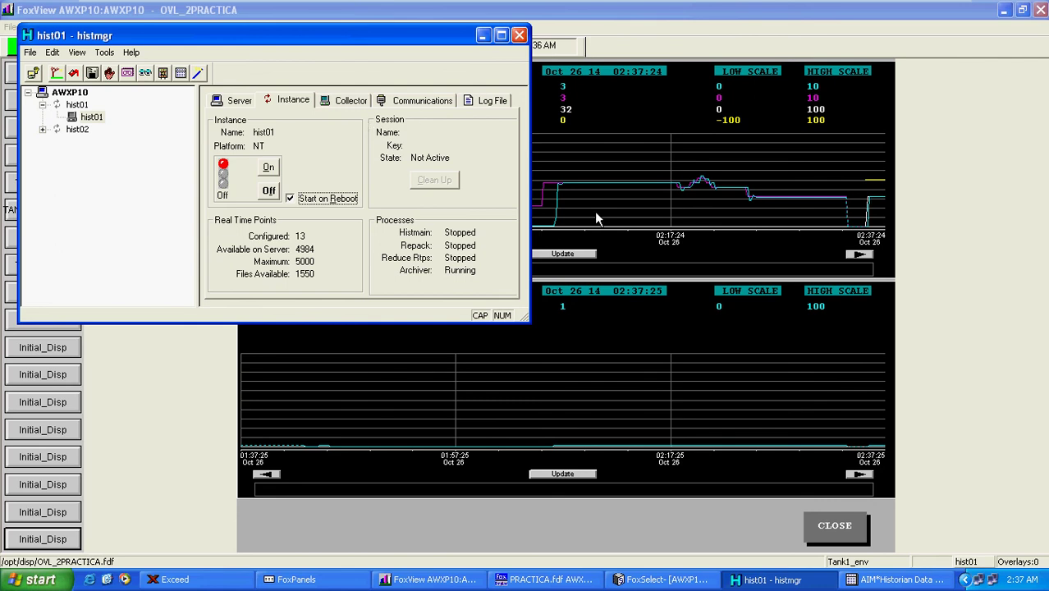
{"action": "left_click", "coordinate": [580, 254]}
{"action": "left_click", "coordinate": [591, 475]}
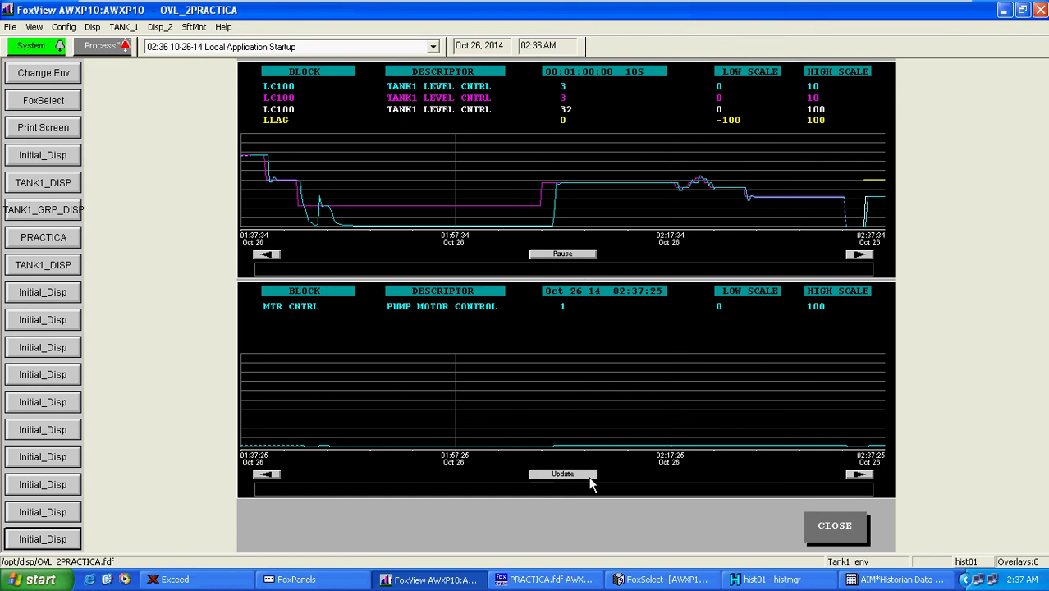
Start the hist01 historian instance in histmgr, check its collector status, and minimize the window
{"action": "left_click", "coordinate": [768, 579]}
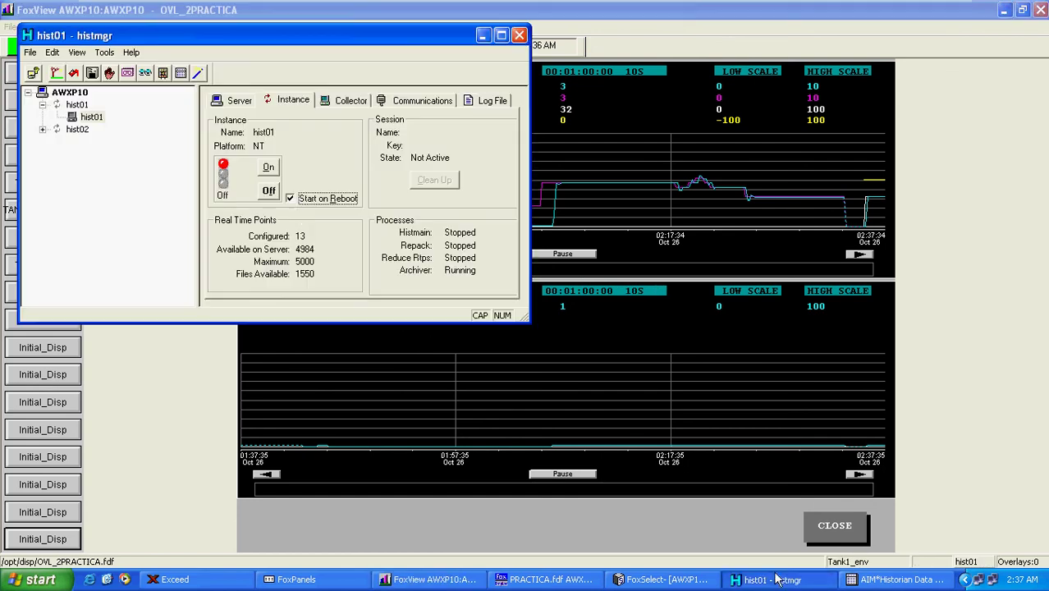
{"action": "left_click", "coordinate": [269, 168]}
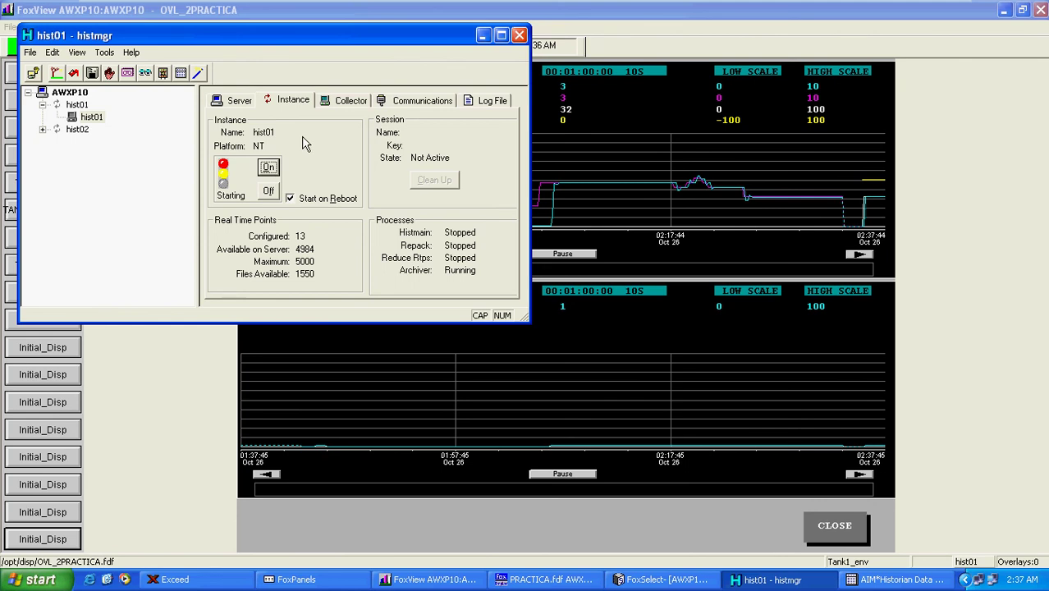
{"action": "left_click", "coordinate": [354, 103]}
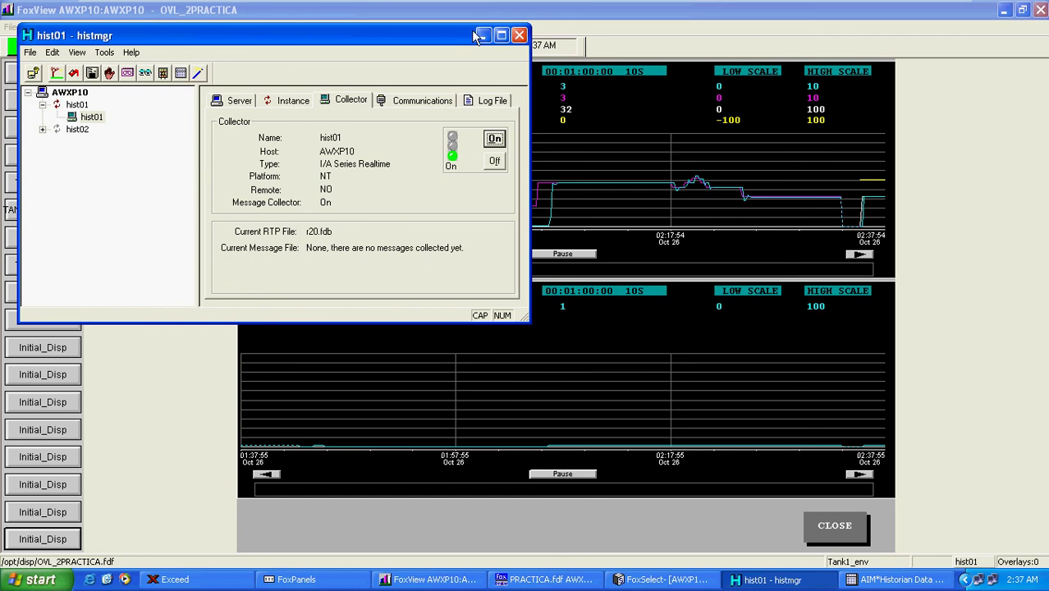
{"action": "left_click_drag", "start_coordinate": [468, 37], "coordinate": [423, 53]}
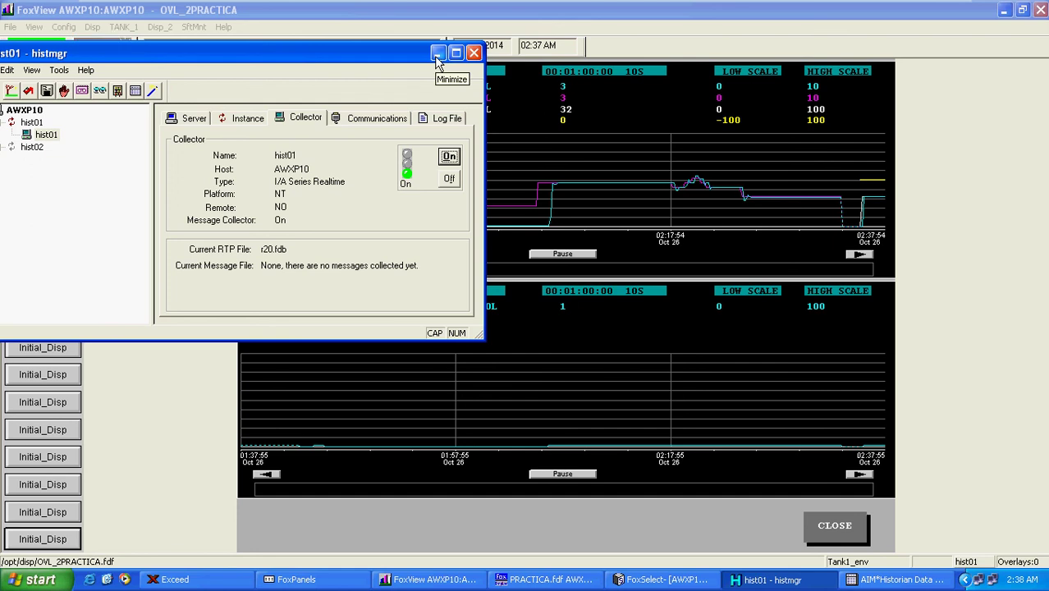
{"action": "left_click", "coordinate": [438, 55]}
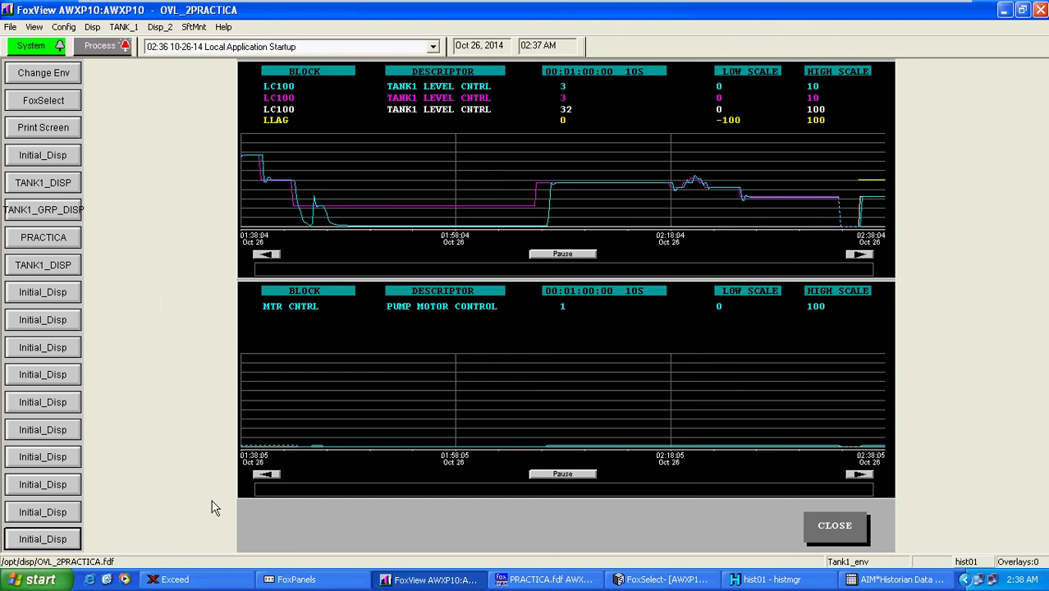
Open AIM Historian Data Display and assign TANK1_COMP:LT100.MEAS to tag 1 and TANK1_COMP:LT100.PNT to tag 2 from hist01
{"action": "left_click", "coordinate": [37, 579]}
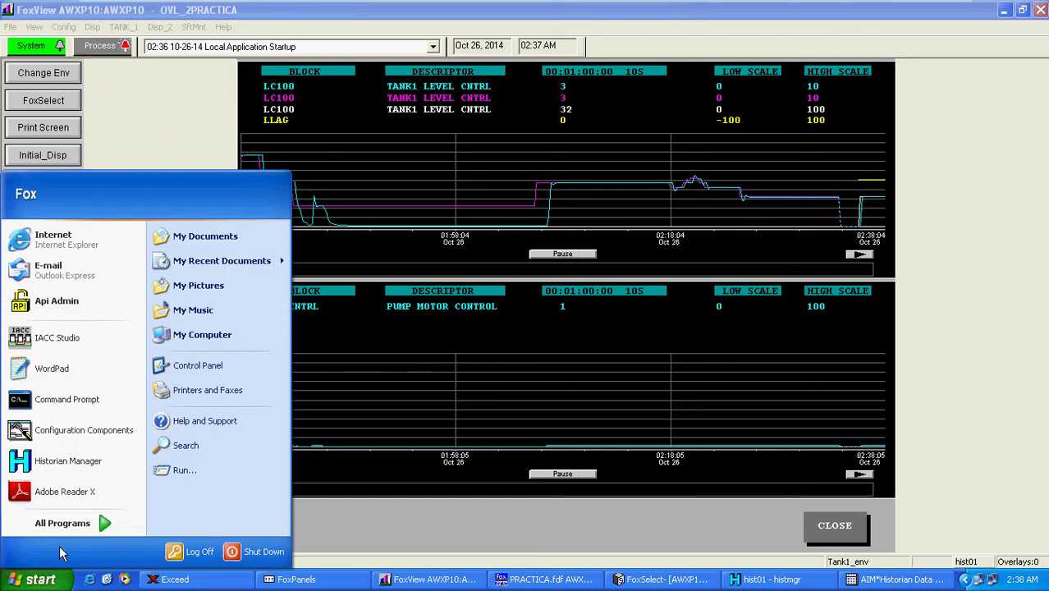
{"action": "mouse_move", "coordinate": [98, 526]}
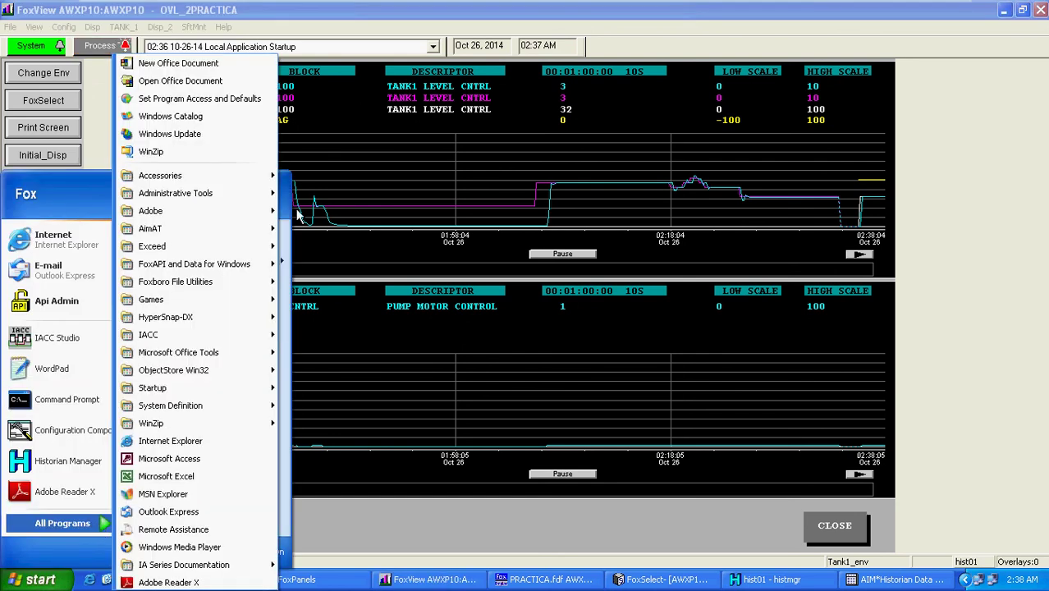
{"action": "mouse_move", "coordinate": [263, 233]}
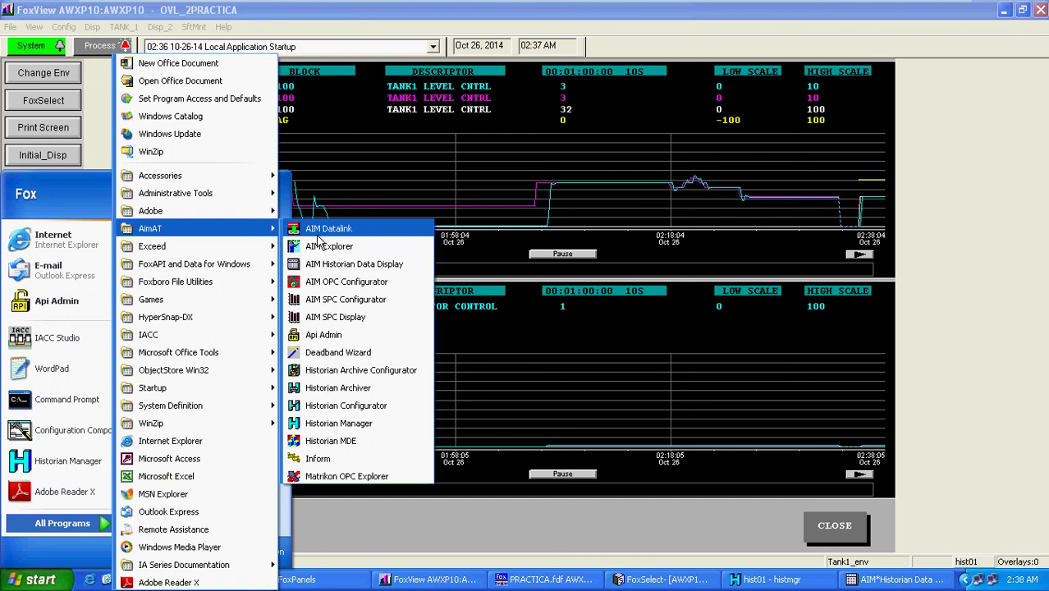
{"action": "left_click", "coordinate": [343, 269]}
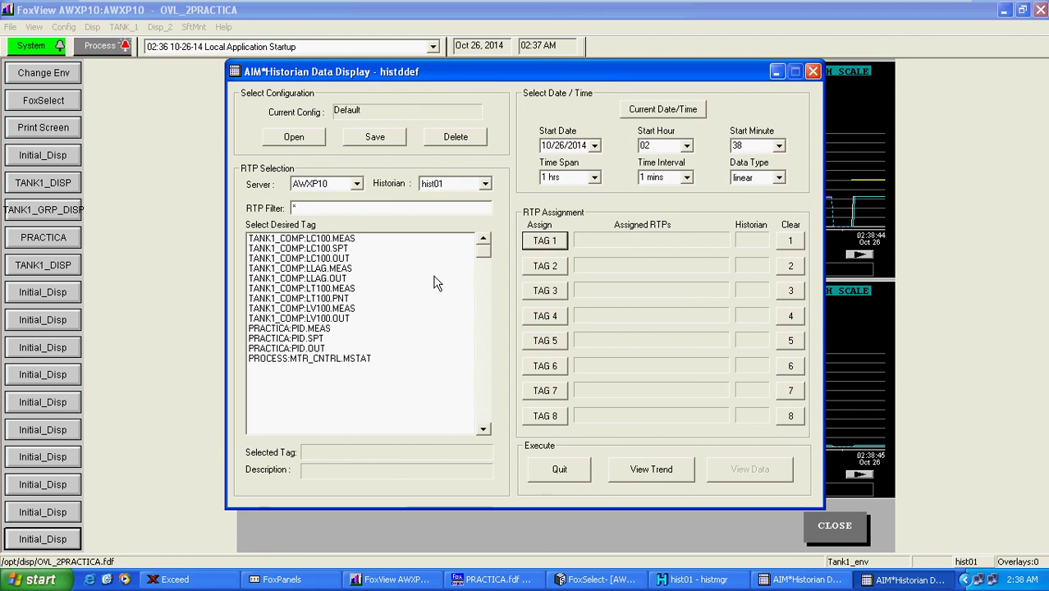
{"action": "left_click", "coordinate": [331, 301]}
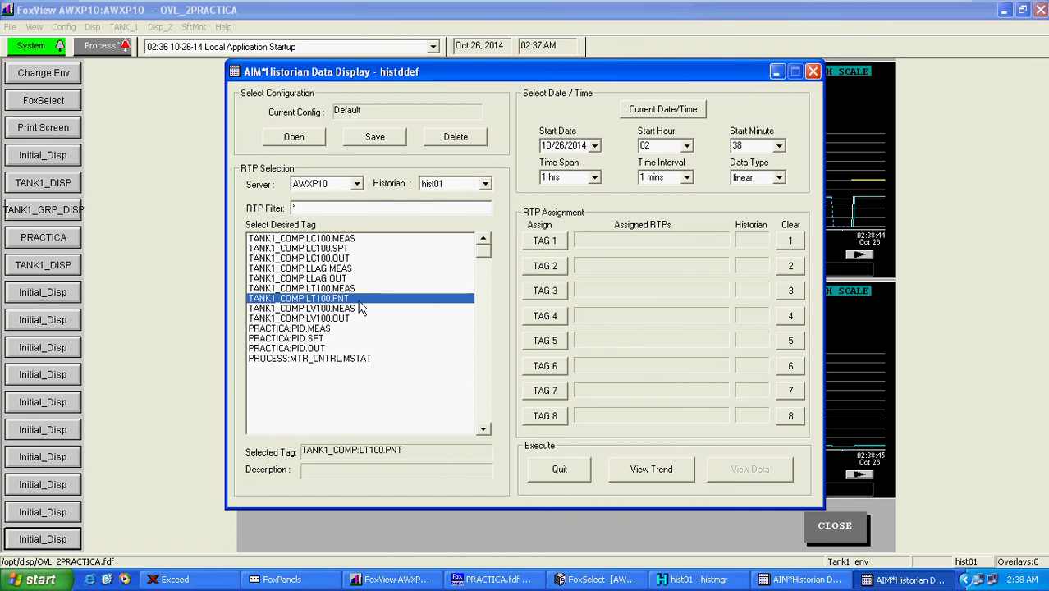
{"action": "left_click", "coordinate": [350, 292]}
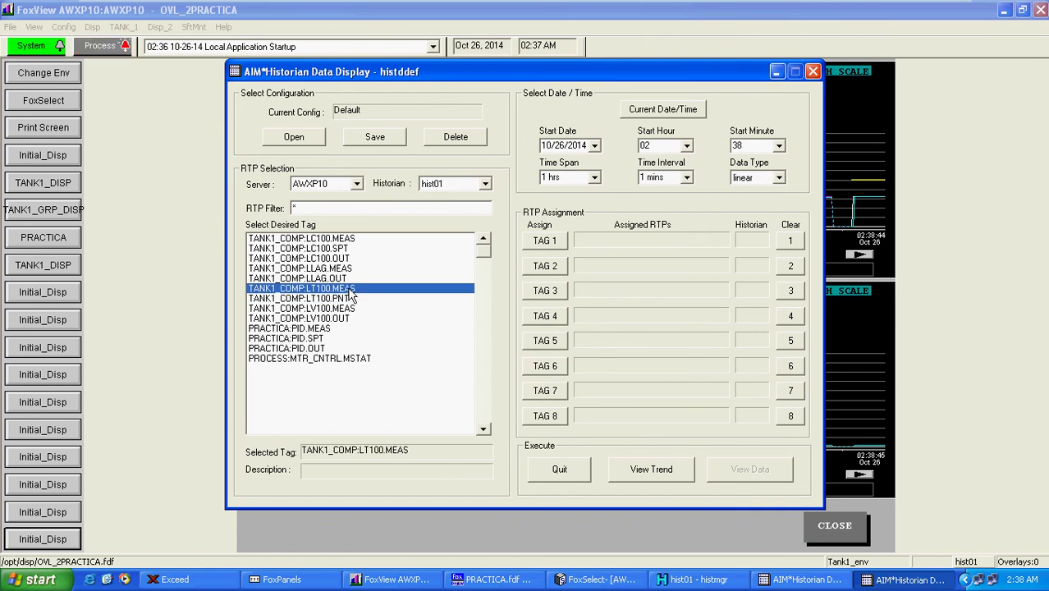
{"action": "left_click", "coordinate": [544, 241]}
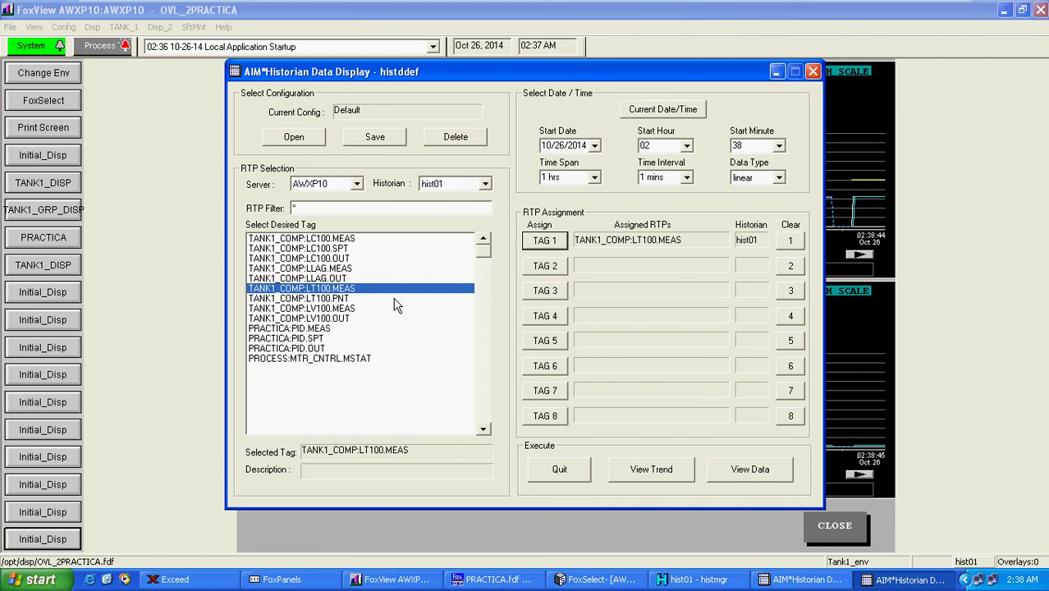
{"action": "left_click", "coordinate": [345, 301]}
{"action": "left_click", "coordinate": [545, 265]}
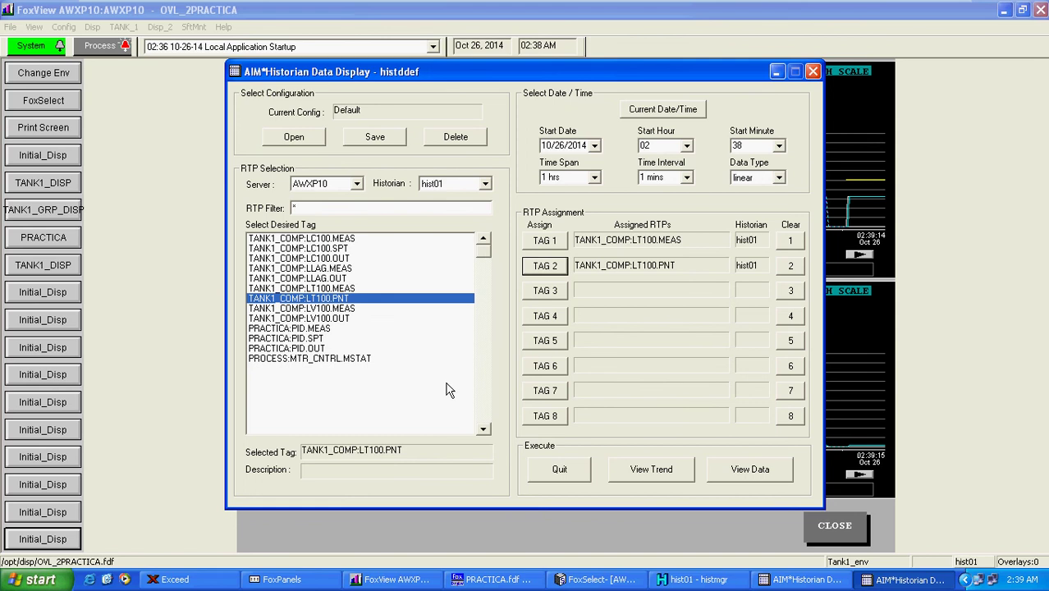
Assign PROCESS:MTR_CNTRL.MSTAT to tag 5 and generate the historical trend of the assigned tags, minimizing the display window to reveal FoxView
{"action": "left_click", "coordinate": [332, 350]}
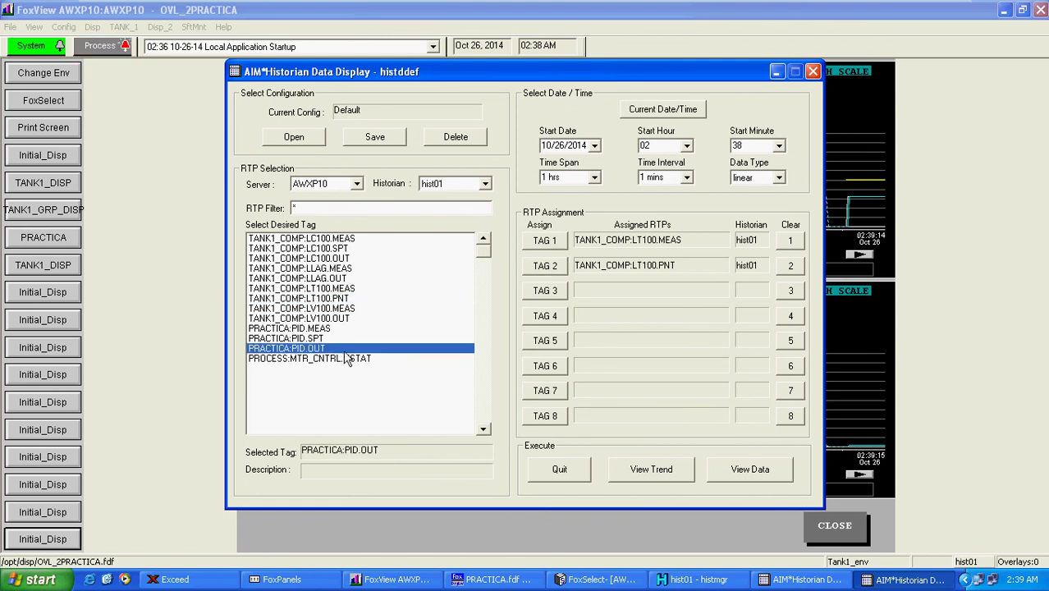
{"action": "left_click", "coordinate": [348, 359]}
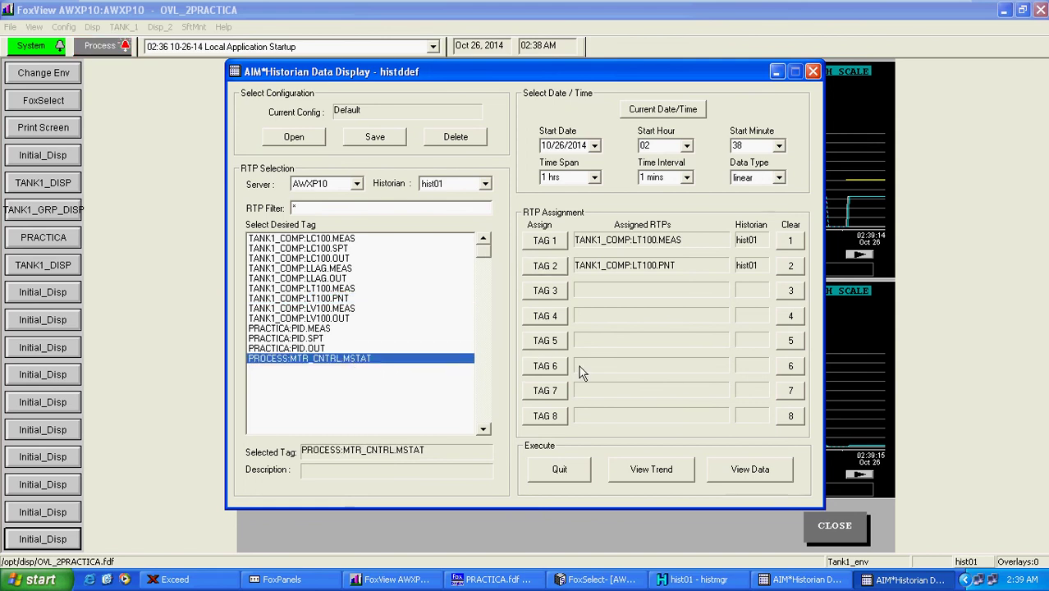
{"action": "left_click", "coordinate": [545, 340]}
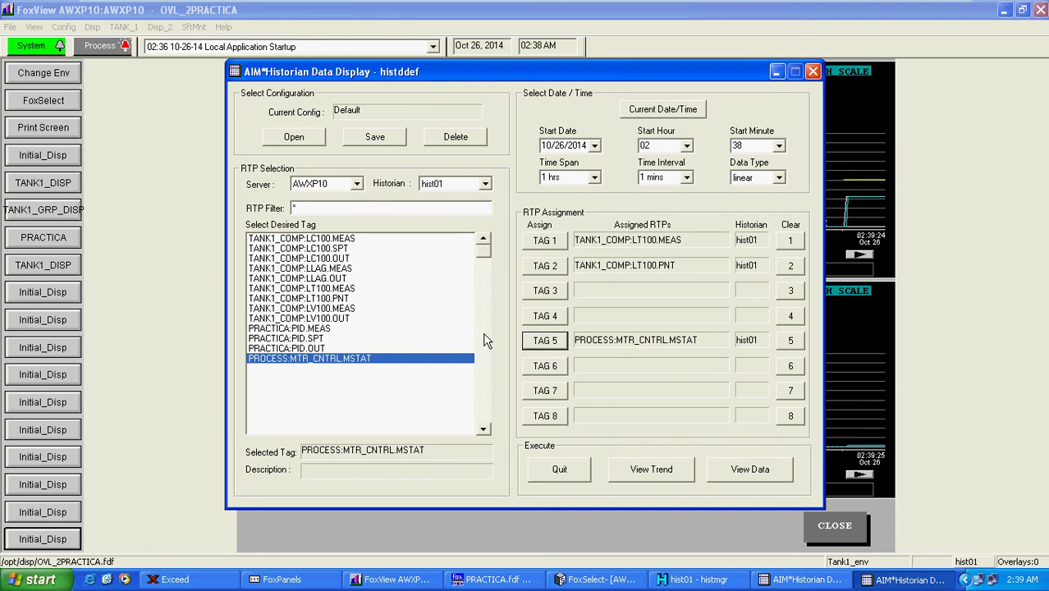
{"action": "left_click", "coordinate": [669, 481]}
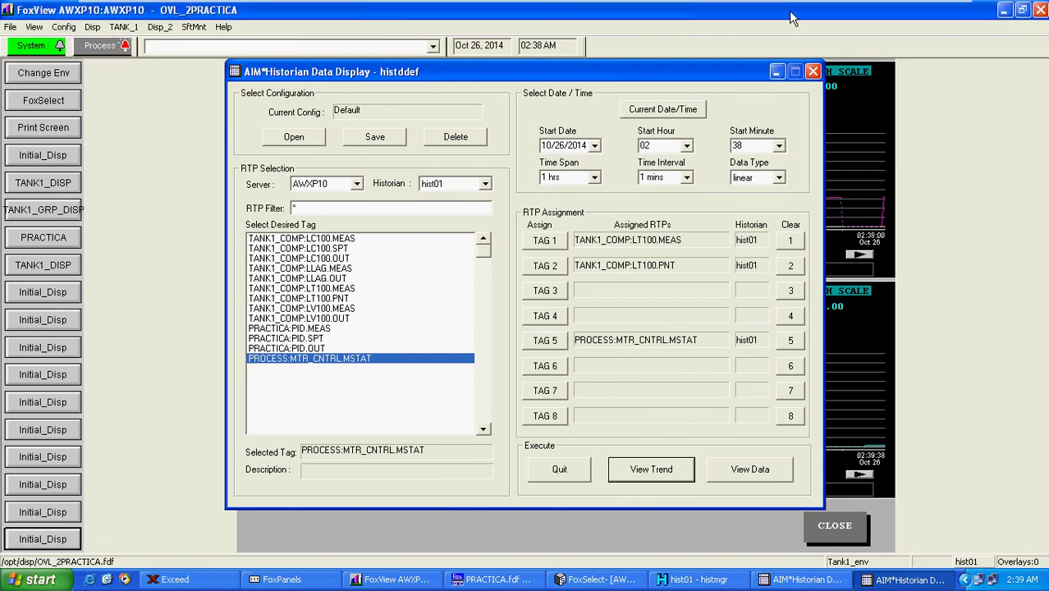
{"action": "left_click", "coordinate": [776, 72]}
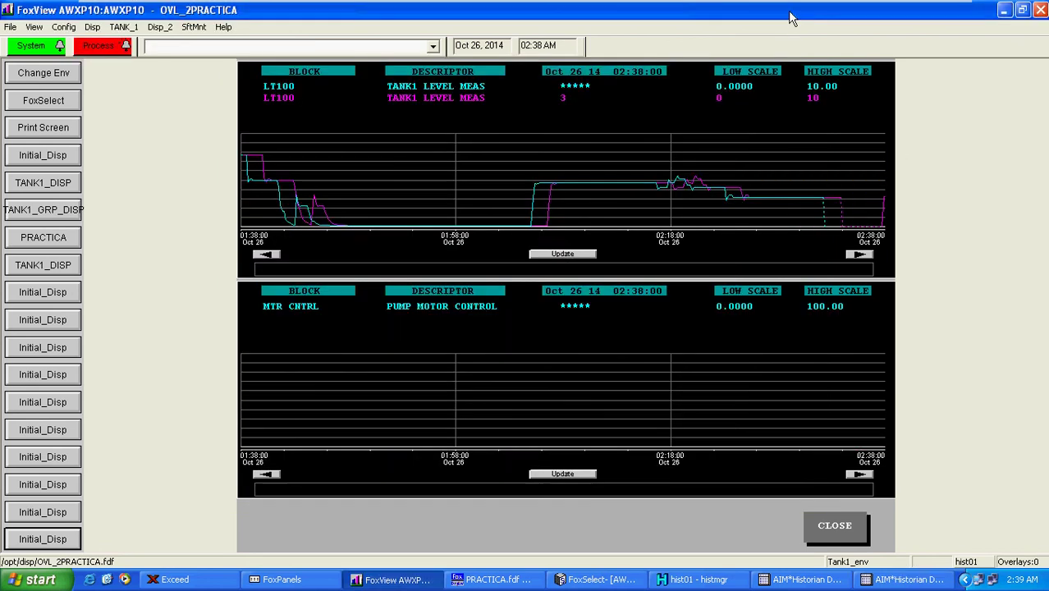
Set the upper TANK1 level trend's duration to 15 minutes and resume live updating of both trends
{"action": "left_click", "coordinate": [700, 211]}
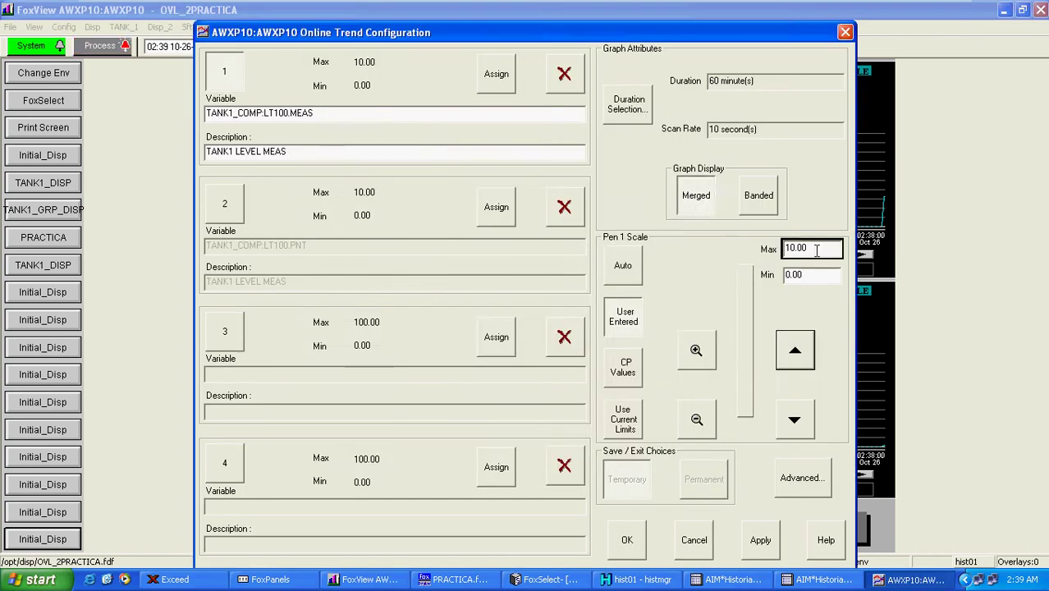
{"action": "left_click", "coordinate": [628, 103]}
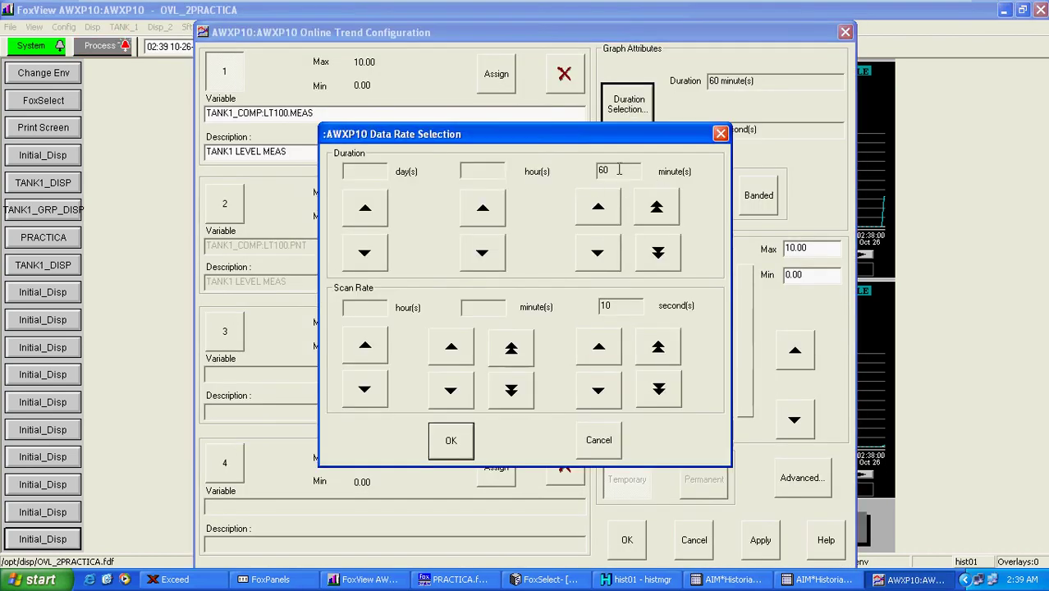
{"action": "left_click_drag", "start_coordinate": [617, 171], "coordinate": [588, 180]}
{"action": "left_click", "coordinate": [662, 210]}
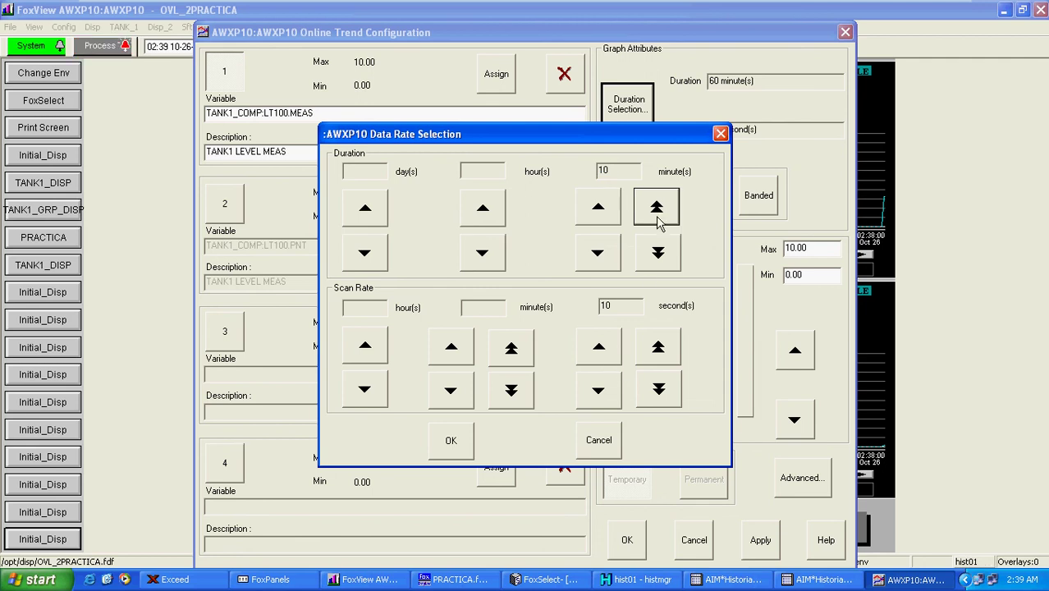
{"action": "left_click", "coordinate": [607, 215]}
{"action": "left_click", "coordinate": [607, 215]}
{"action": "left_click", "coordinate": [605, 214]}
{"action": "left_click", "coordinate": [605, 213]}
{"action": "left_click", "coordinate": [605, 213]}
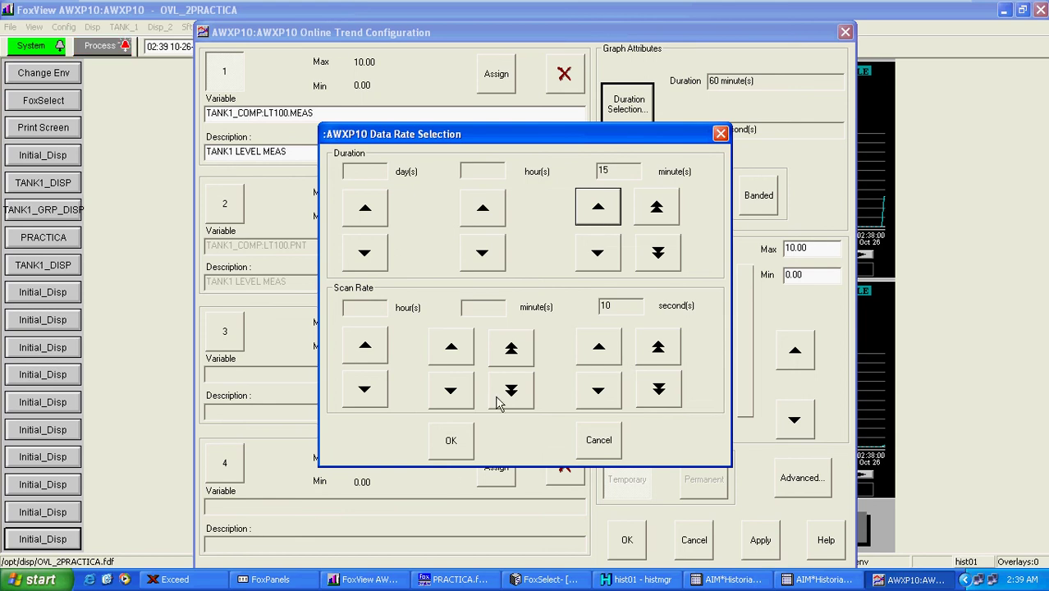
{"action": "left_click", "coordinate": [451, 440]}
{"action": "left_click", "coordinate": [774, 547]}
{"action": "left_click", "coordinate": [627, 539]}
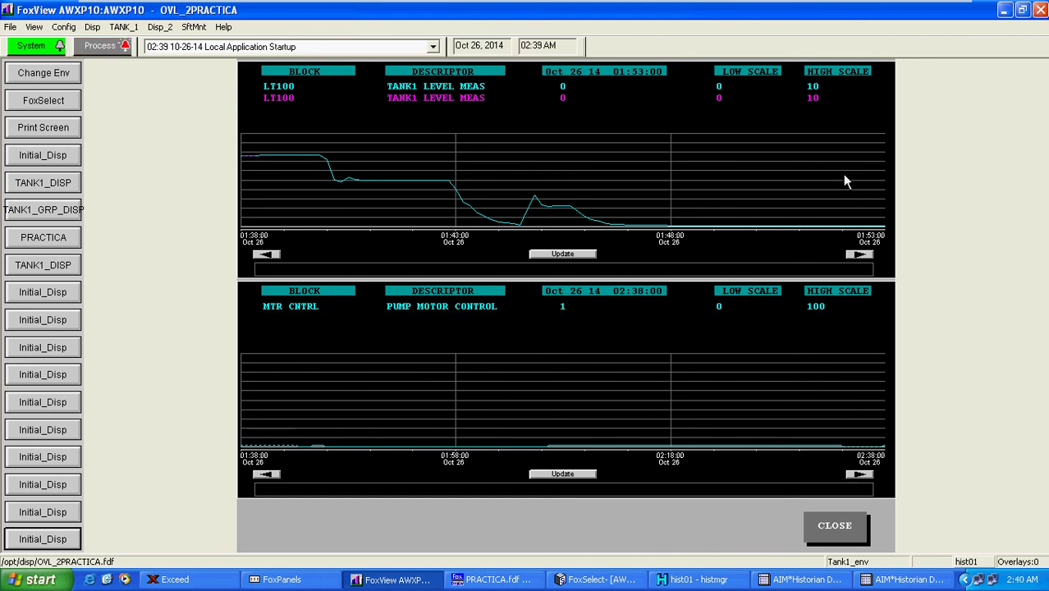
{"action": "left_click", "coordinate": [563, 255]}
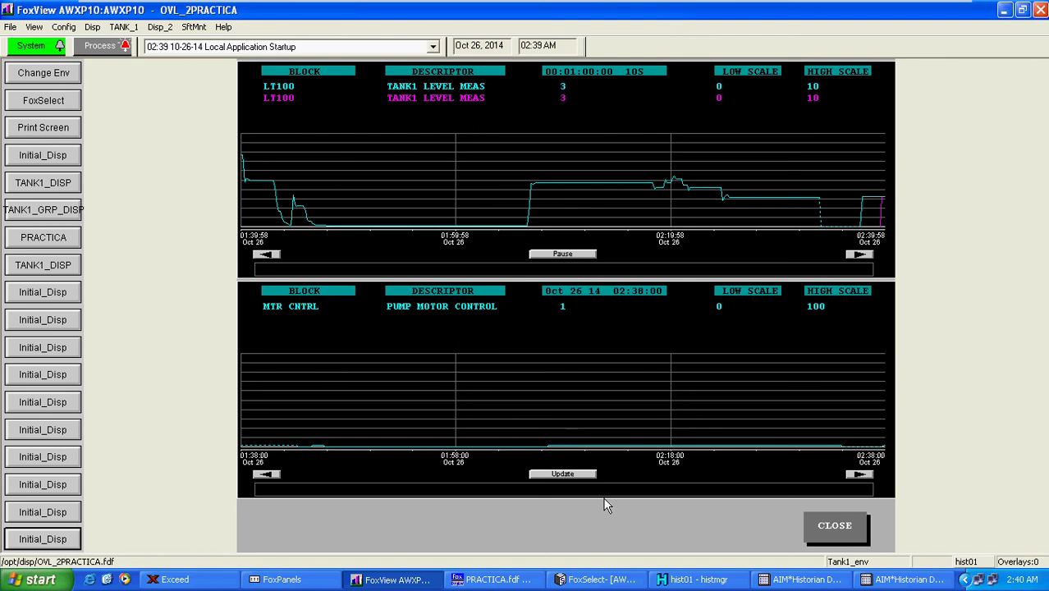
{"action": "left_click", "coordinate": [563, 474]}
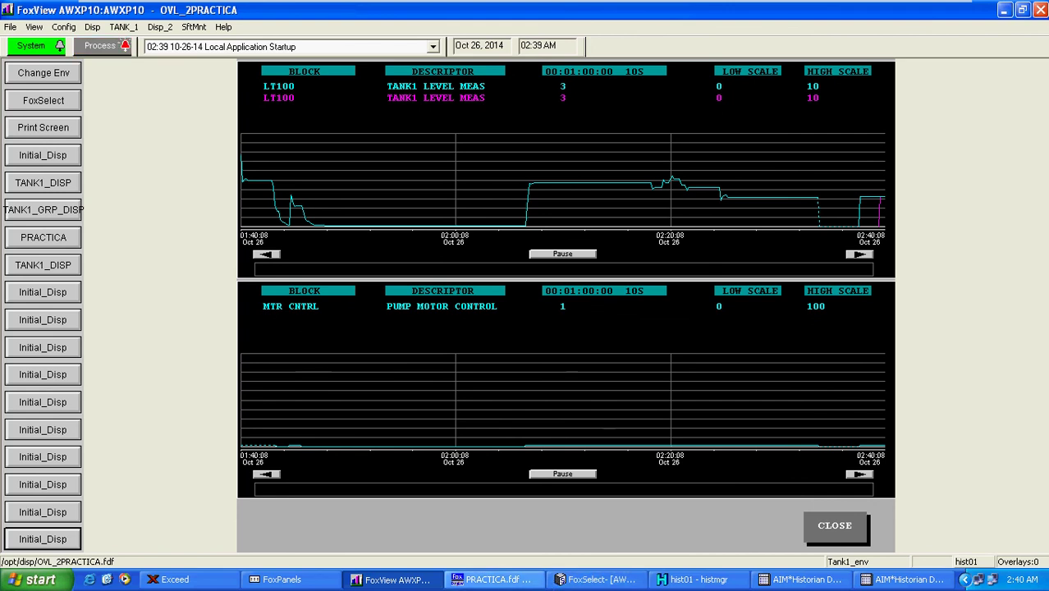
Find block LT100 of compound TANK1_COMP in FoxSelect and show its detail display in FoxView
{"action": "left_click", "coordinate": [582, 579]}
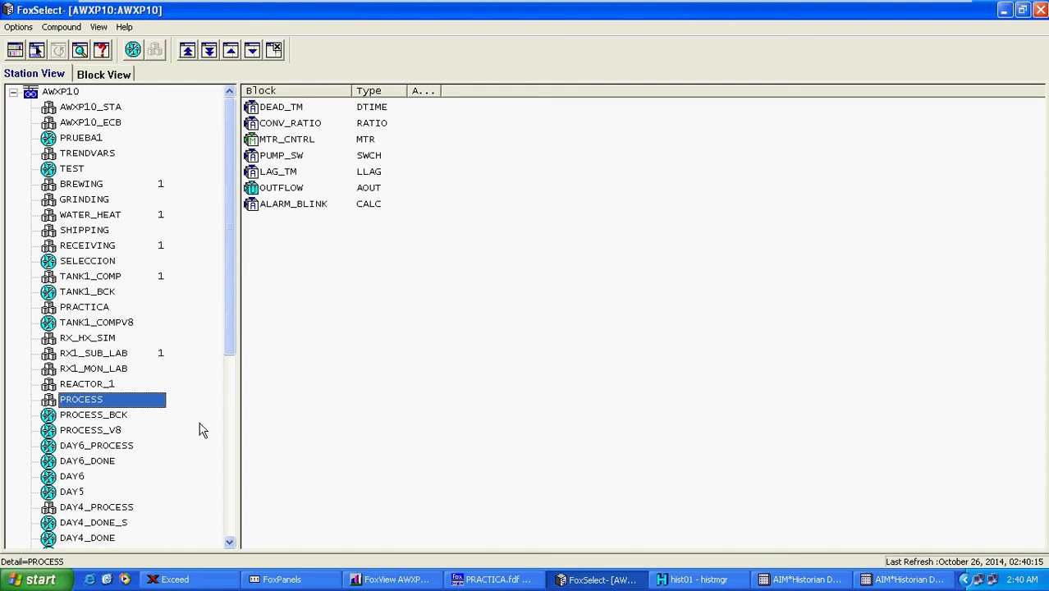
{"action": "left_click", "coordinate": [89, 277]}
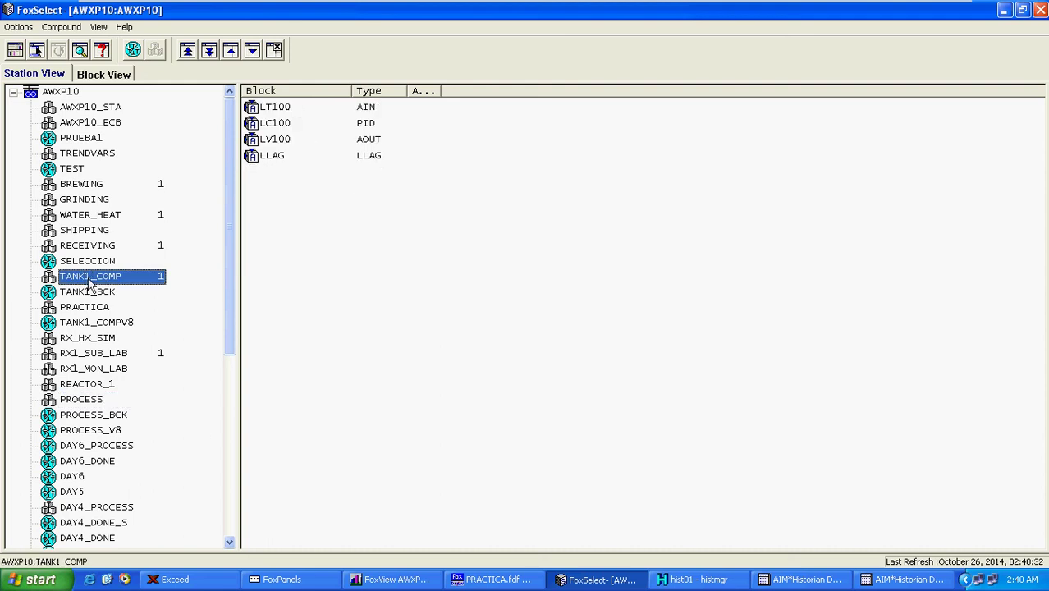
{"action": "left_click", "coordinate": [279, 113]}
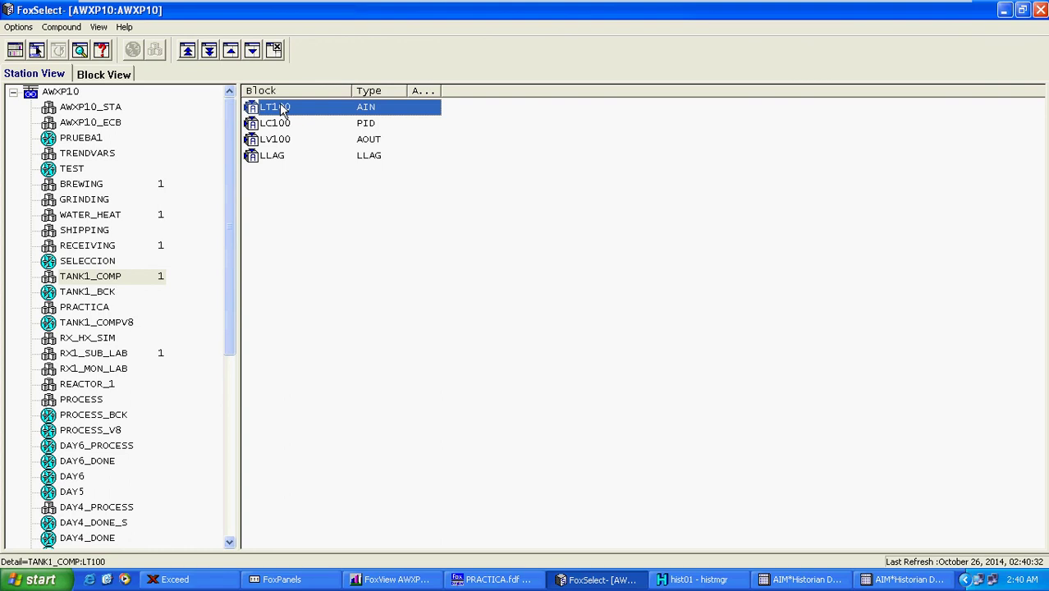
{"action": "left_click", "coordinate": [386, 579]}
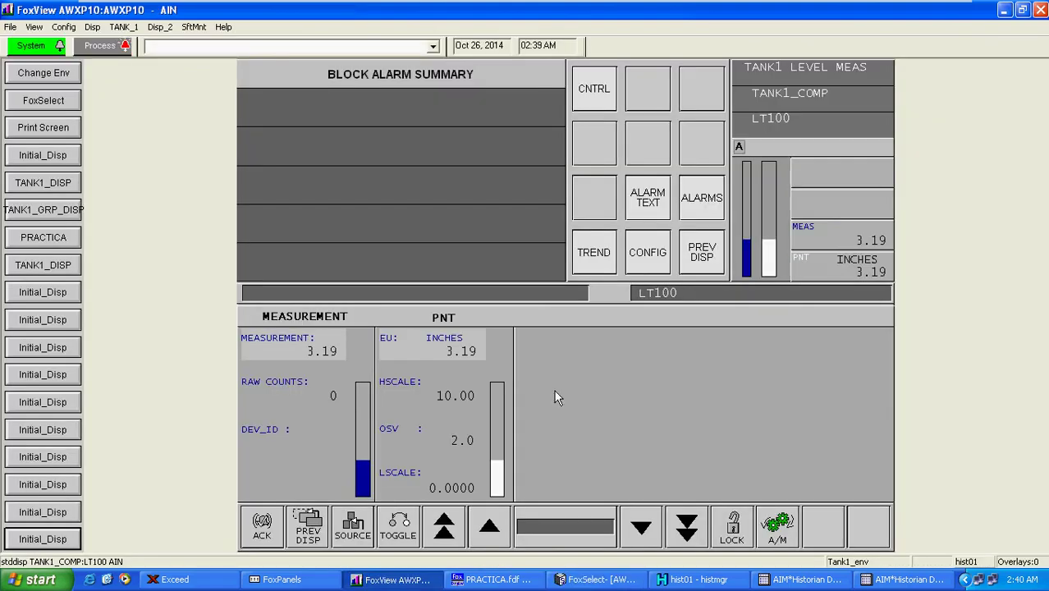
Try to ramp up the MEAS and PNT values of LT100 while the block is in automatic mode
{"action": "left_click", "coordinate": [829, 239]}
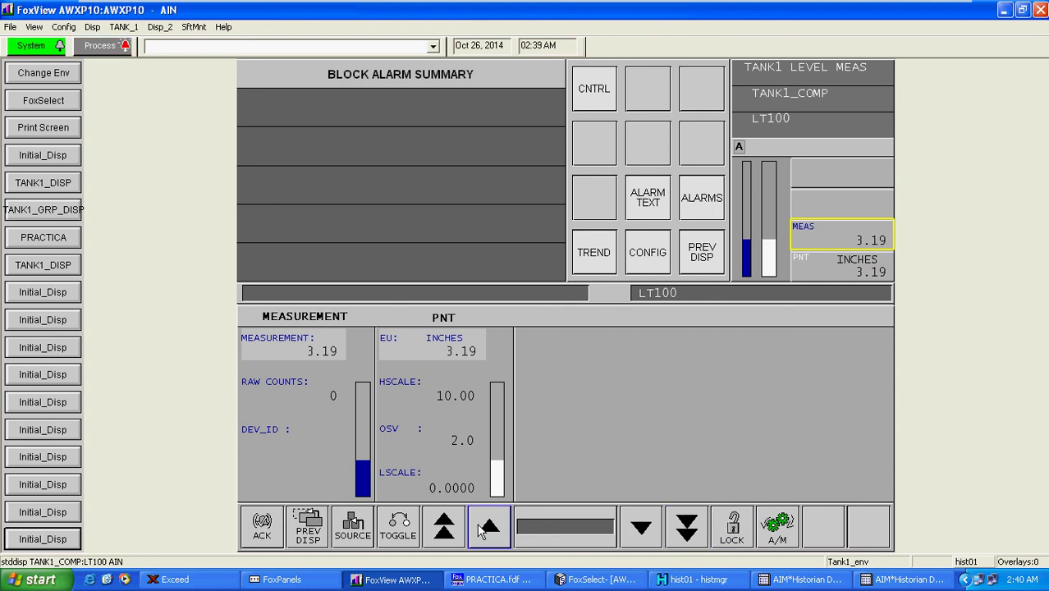
{"action": "left_click", "coordinate": [446, 530]}
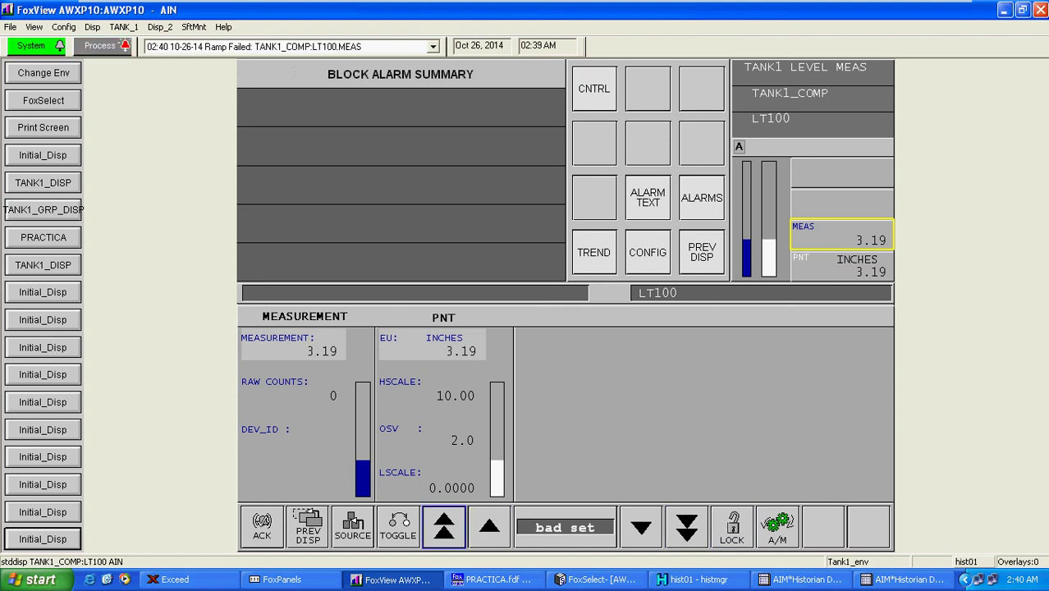
{"action": "left_click", "coordinate": [843, 266]}
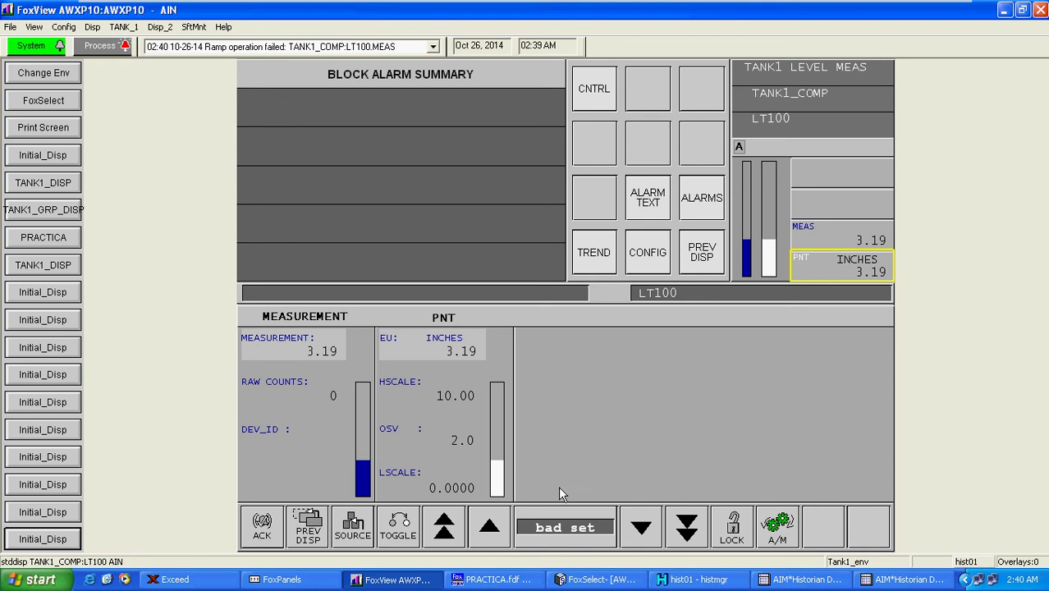
{"action": "left_click", "coordinate": [443, 526]}
Switch block LT100 to manual mode and try to ramp up its MEAS value
{"action": "left_click", "coordinate": [776, 525]}
{"action": "left_click", "coordinate": [821, 231]}
{"action": "left_click", "coordinate": [444, 526]}
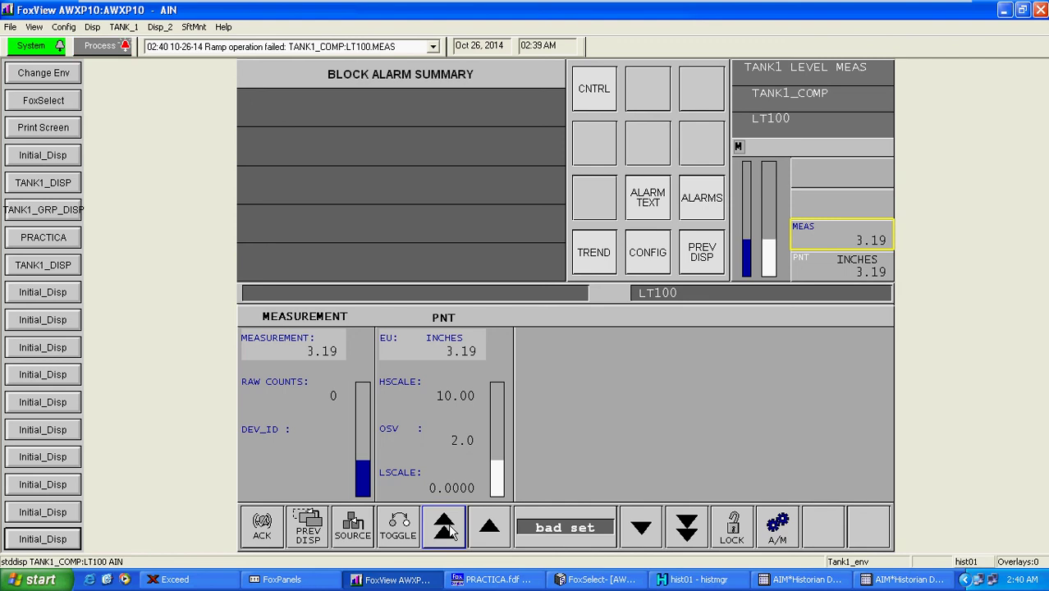
{"action": "left_click", "coordinate": [449, 532]}
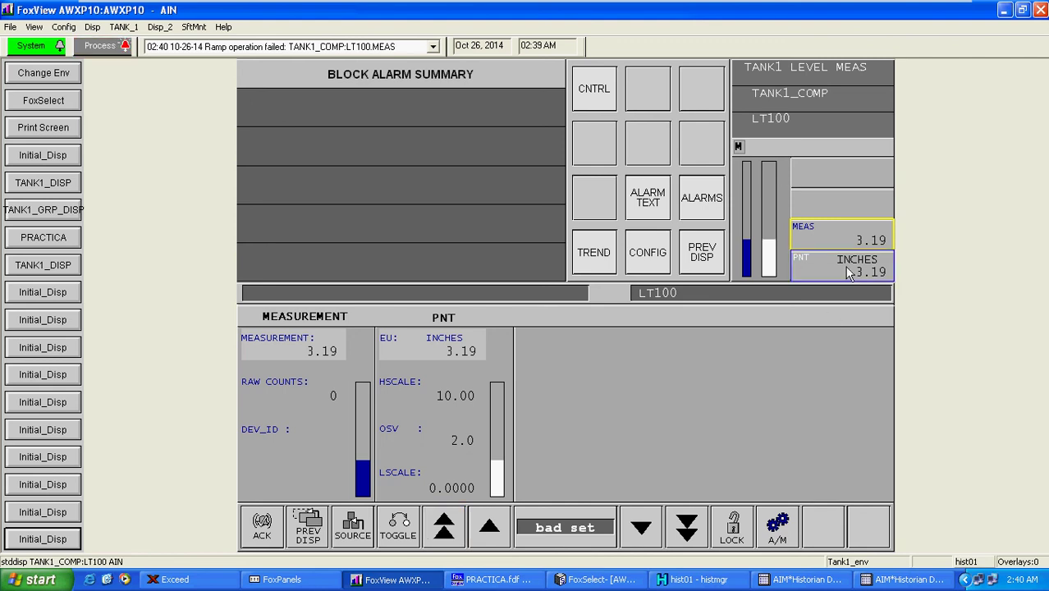
Ramp the PNT value of block LT100 up to 7.6888 inches
{"action": "left_click", "coordinate": [849, 274]}
{"action": "left_click", "coordinate": [444, 526]}
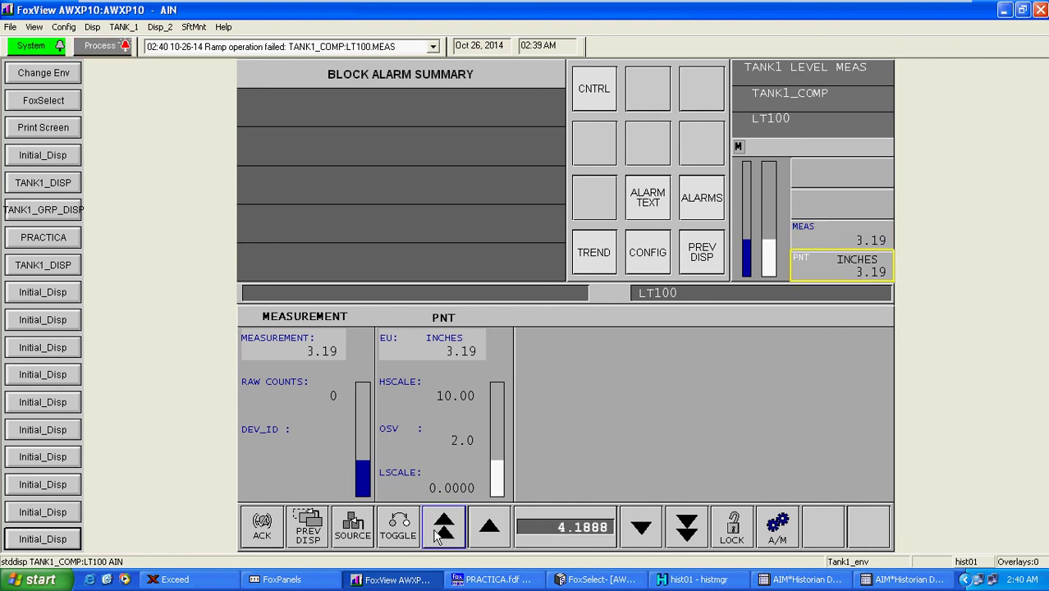
{"action": "left_click", "coordinate": [444, 526]}
{"action": "left_click", "coordinate": [443, 526]}
{"action": "left_click", "coordinate": [443, 526]}
{"action": "left_click", "coordinate": [443, 526]}
{"action": "left_click", "coordinate": [443, 526]}
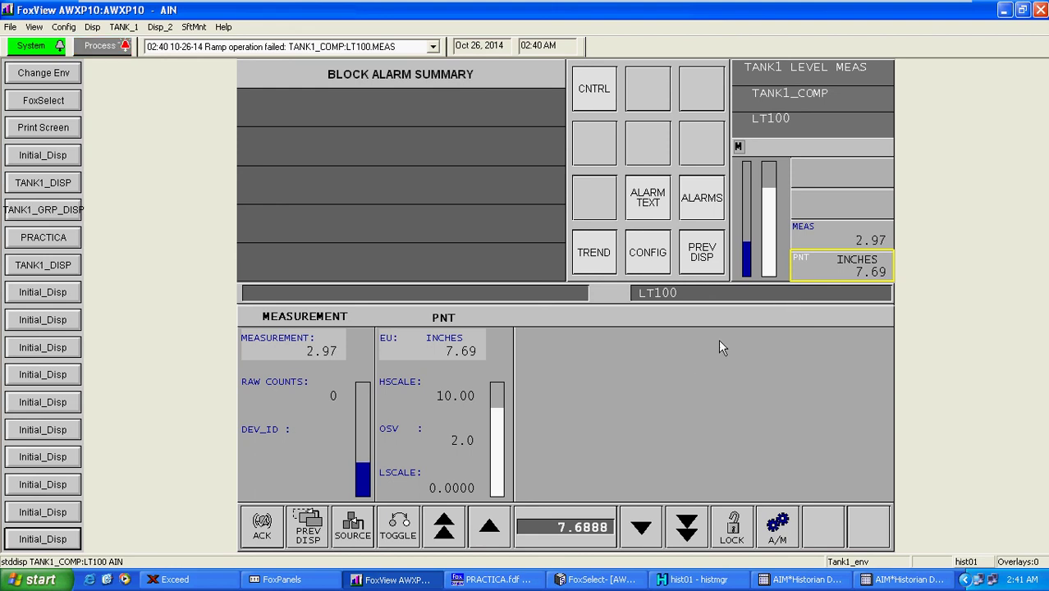
Check the hist01 instance status in histmgr and view the historical trend of the LT100 and MTR_CNTRL tags in AIM Historian Data Display
{"action": "left_click", "coordinate": [702, 579]}
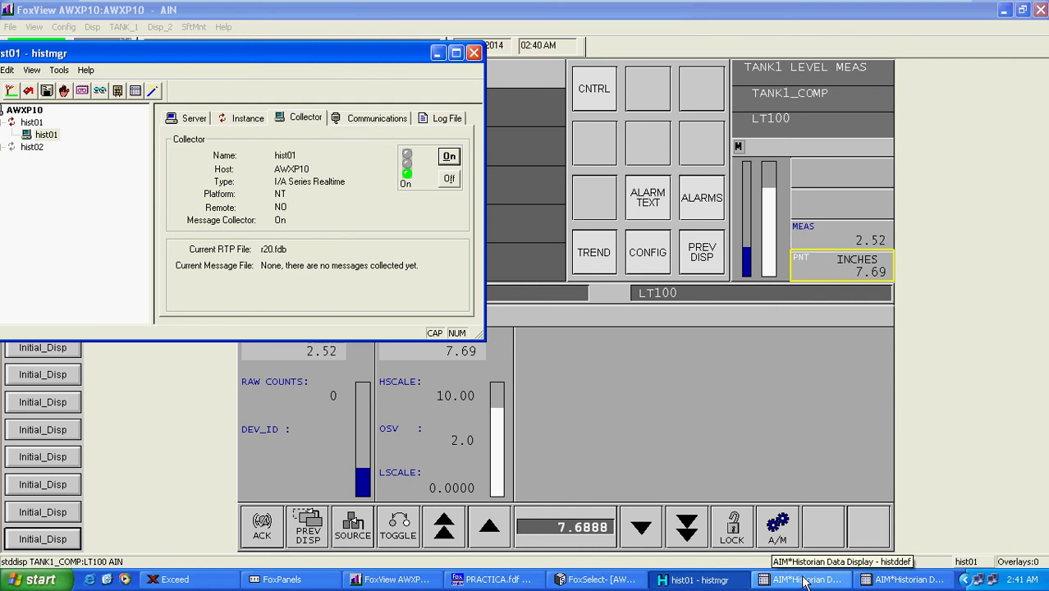
{"action": "left_click", "coordinate": [248, 120]}
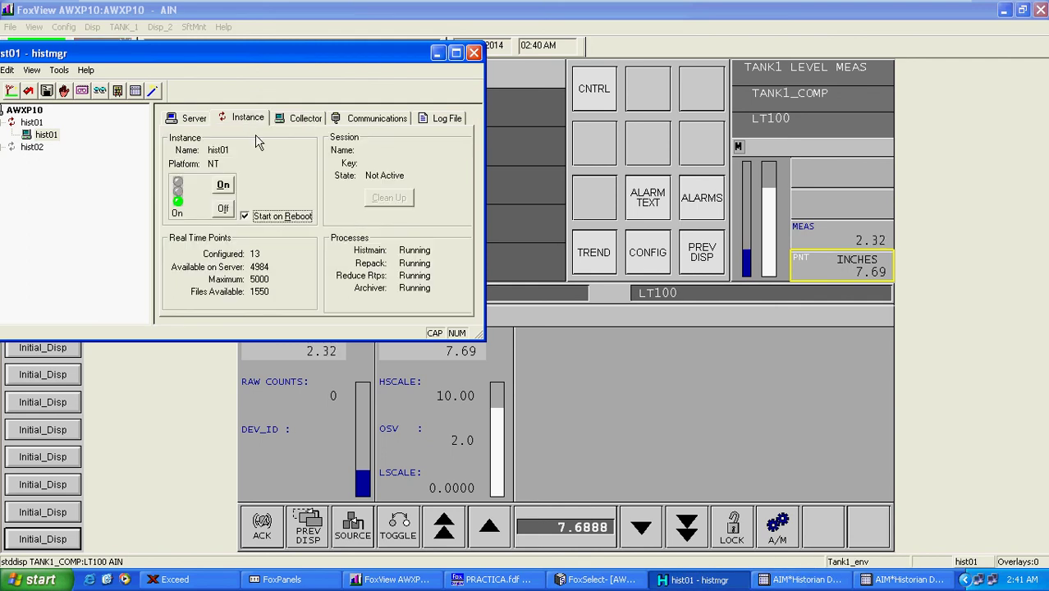
{"action": "left_click", "coordinate": [806, 579]}
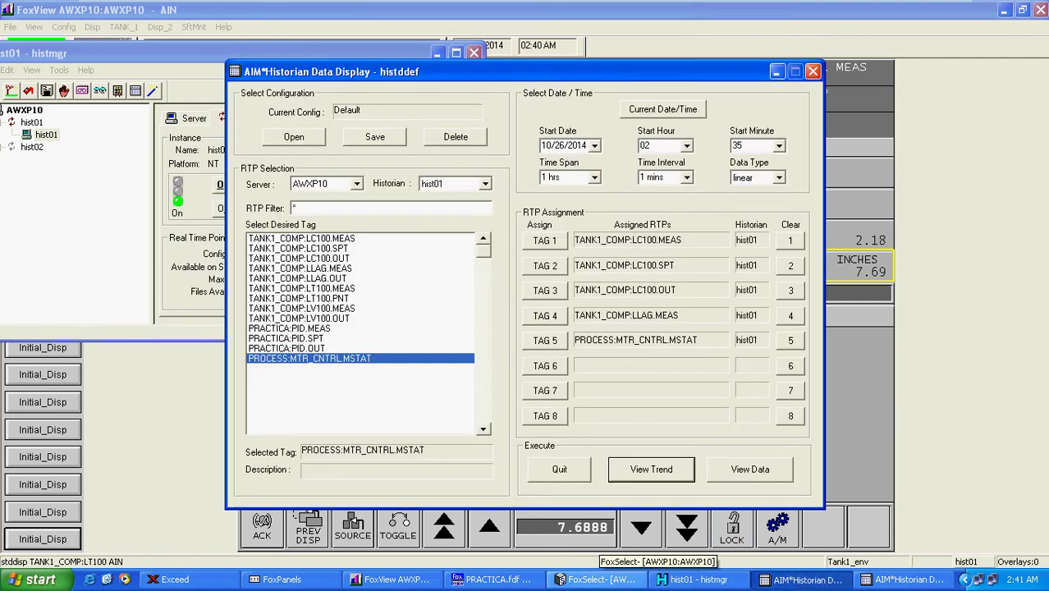
{"action": "left_click", "coordinate": [903, 580]}
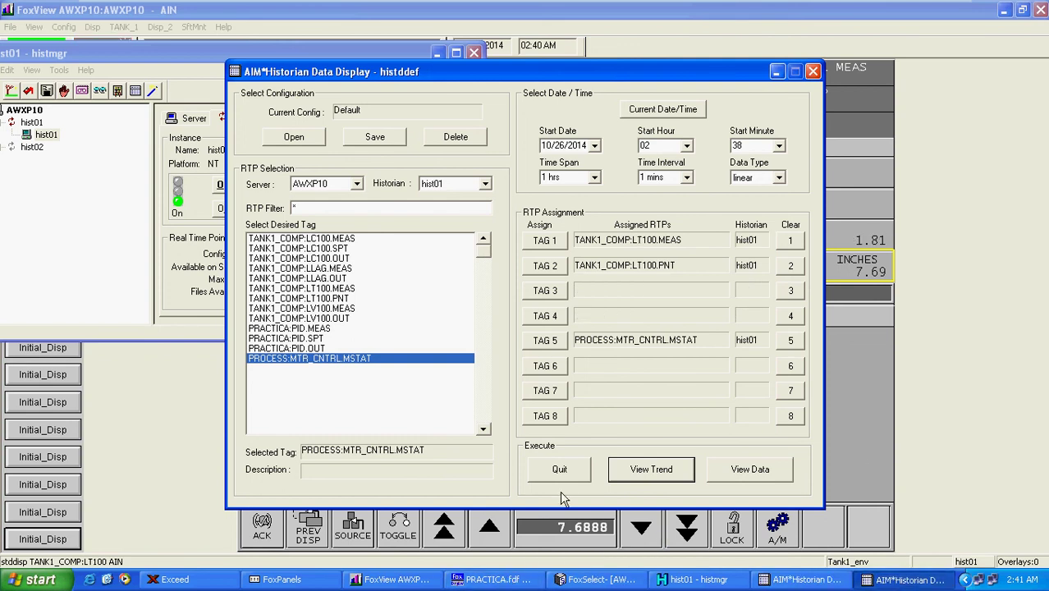
{"action": "left_click", "coordinate": [651, 476]}
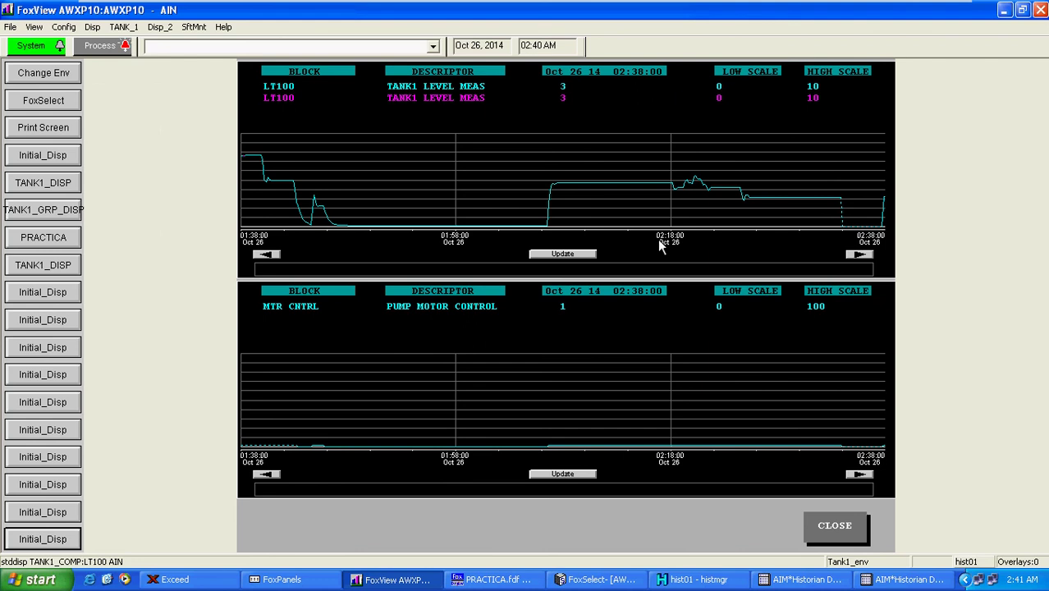
Resume live updating of both FoxView trends and set the upper TANK1 level trend's duration to 10 minutes
{"action": "left_click", "coordinate": [565, 254]}
{"action": "left_click", "coordinate": [562, 473]}
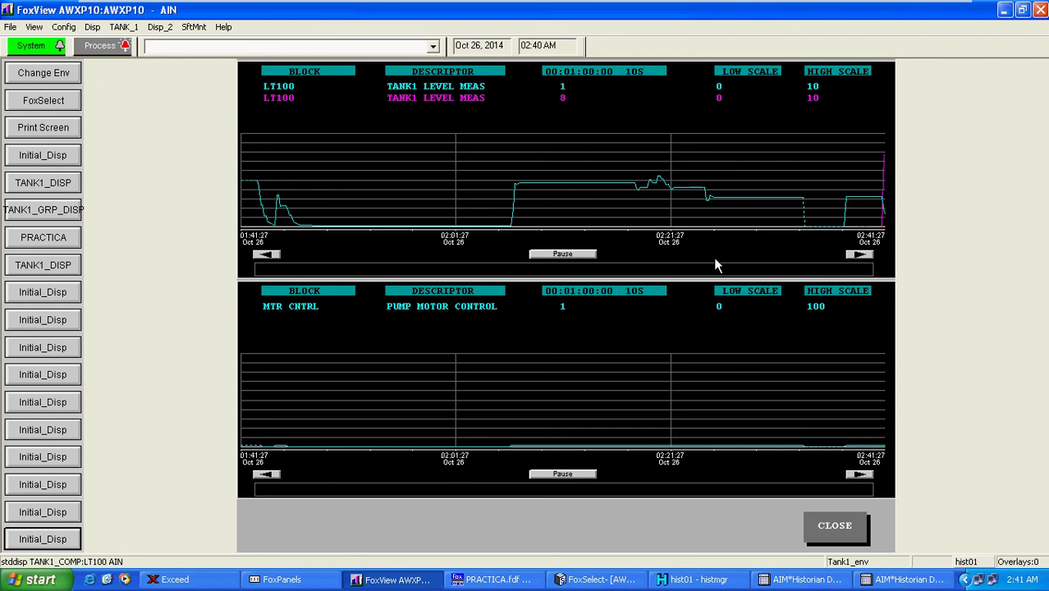
{"action": "left_click", "coordinate": [747, 182]}
{"action": "left_click", "coordinate": [643, 114]}
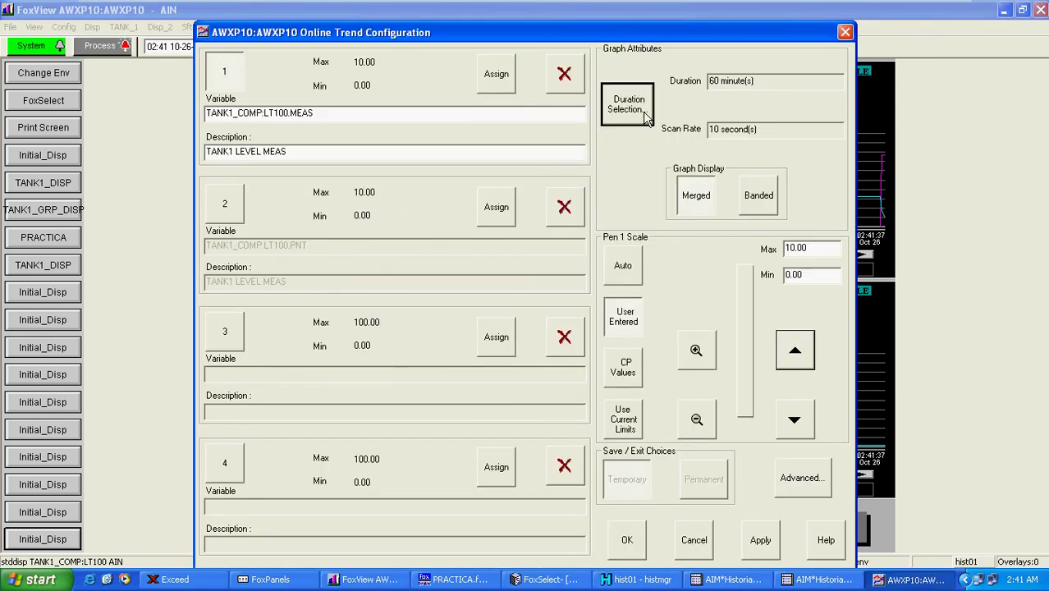
{"action": "left_click", "coordinate": [659, 252]}
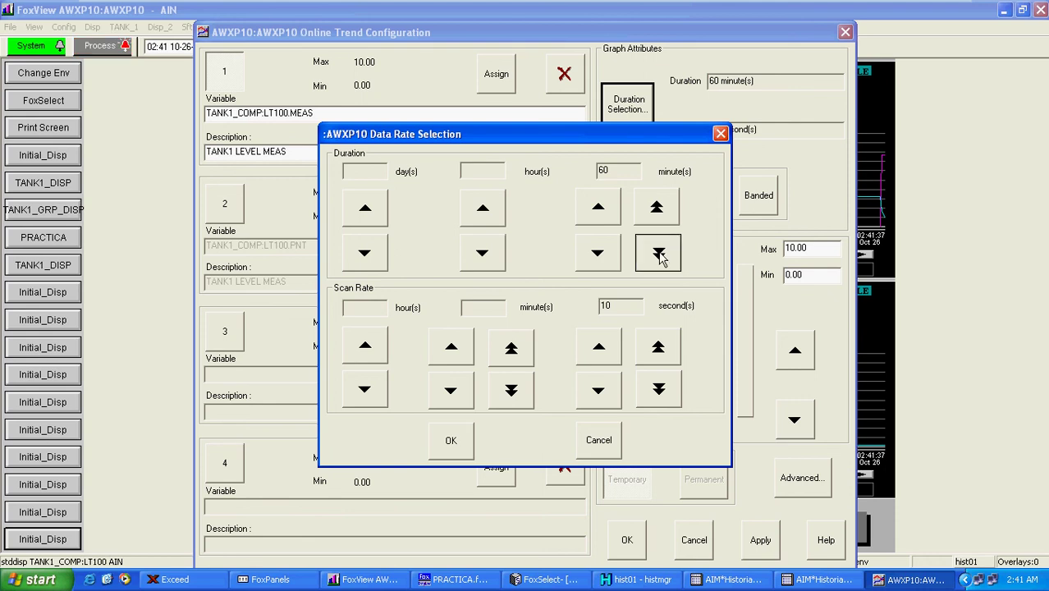
{"action": "left_click", "coordinate": [665, 250]}
{"action": "left_click", "coordinate": [666, 257]}
{"action": "left_click", "coordinate": [464, 450]}
{"action": "left_click", "coordinate": [757, 542]}
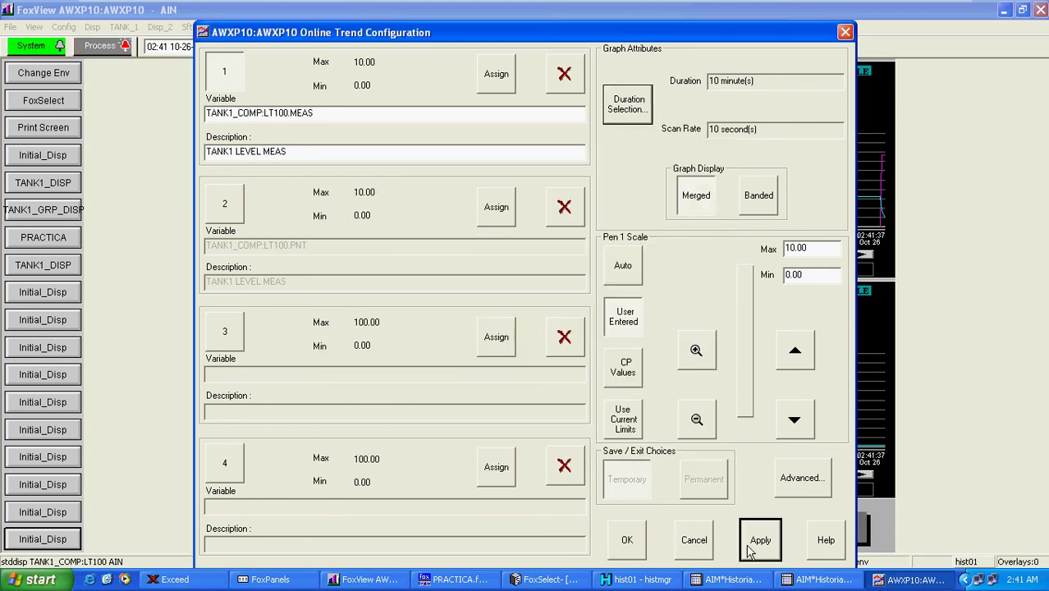
{"action": "left_click", "coordinate": [626, 538]}
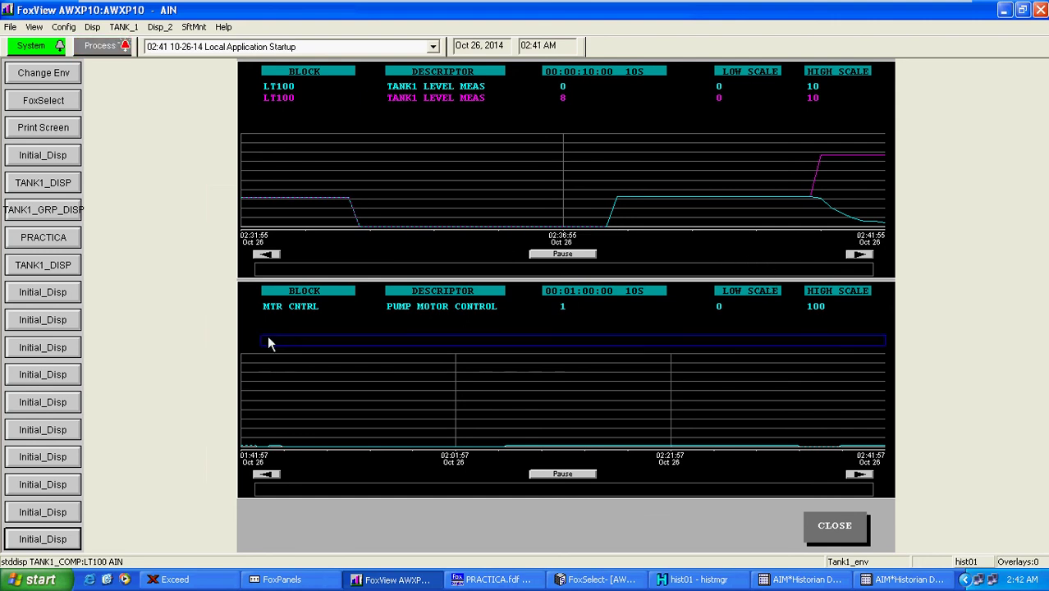
Assign the current LT100 display to the first Initial_Disp shortcut below the second TANK1_DISP
{"action": "right_click", "coordinate": [38, 297]}
{"action": "mouse_move", "coordinate": [57, 301]}
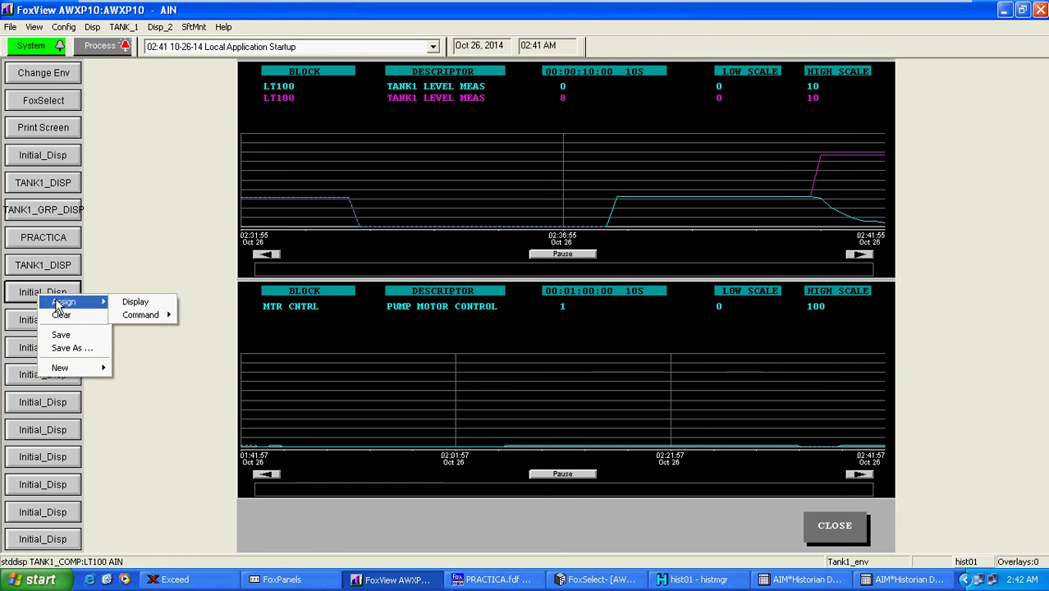
{"action": "left_click", "coordinate": [129, 302]}
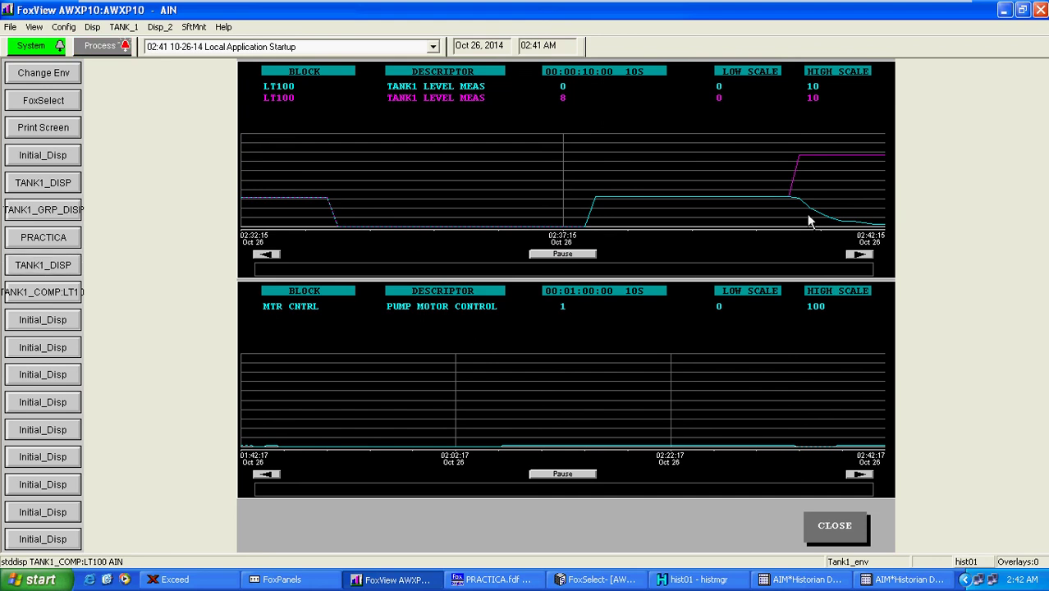
Set the upper TANK1 level trend's scan rate to 1 second and apply the configuration
{"action": "left_click", "coordinate": [742, 187]}
{"action": "left_click", "coordinate": [628, 104]}
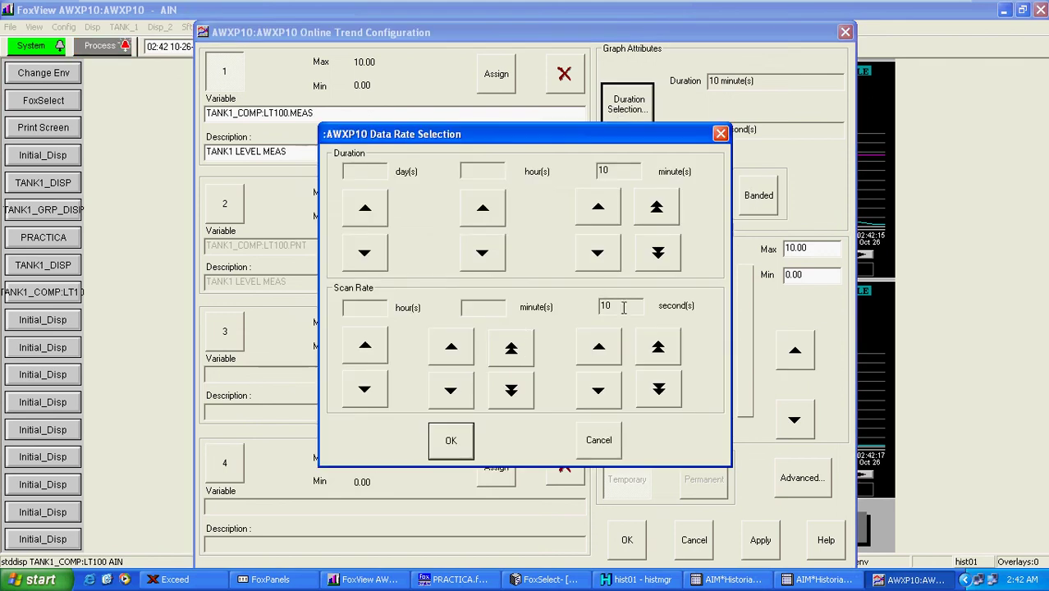
{"action": "left_click", "coordinate": [659, 392]}
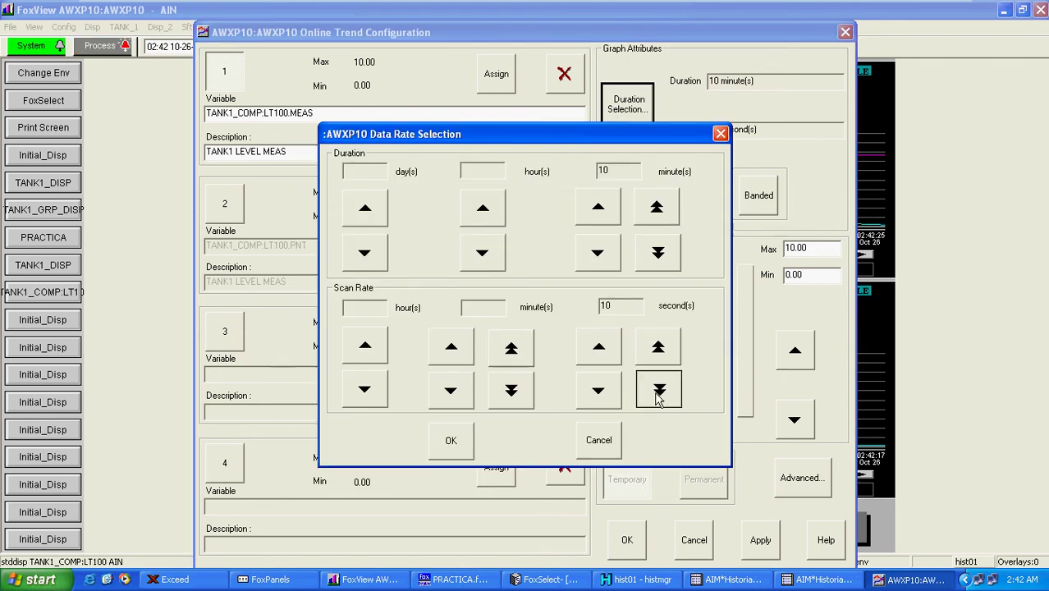
{"action": "left_click", "coordinate": [601, 348]}
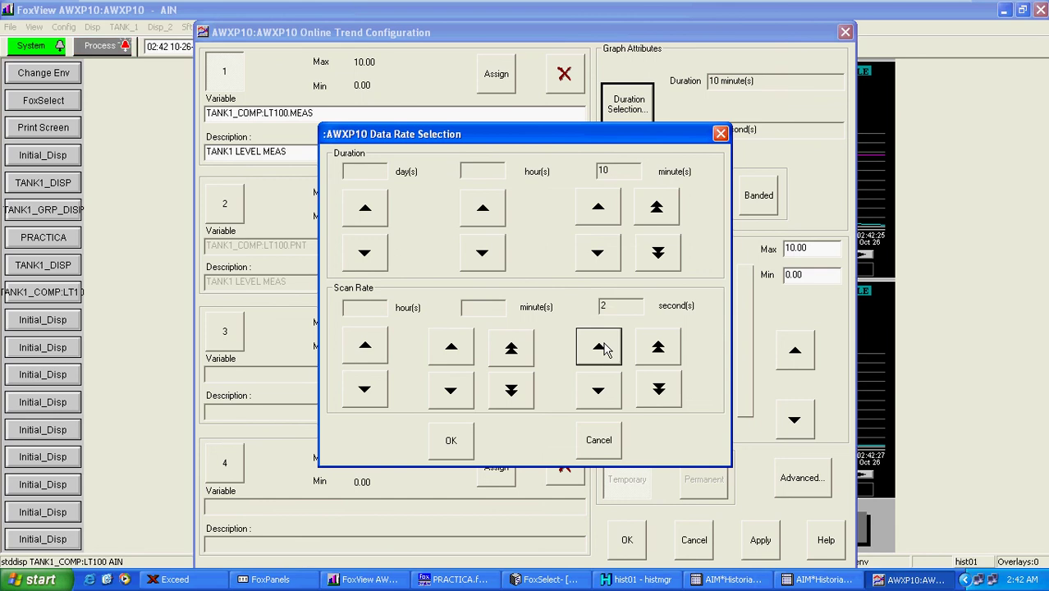
{"action": "left_click", "coordinate": [612, 398]}
{"action": "left_click", "coordinate": [455, 448]}
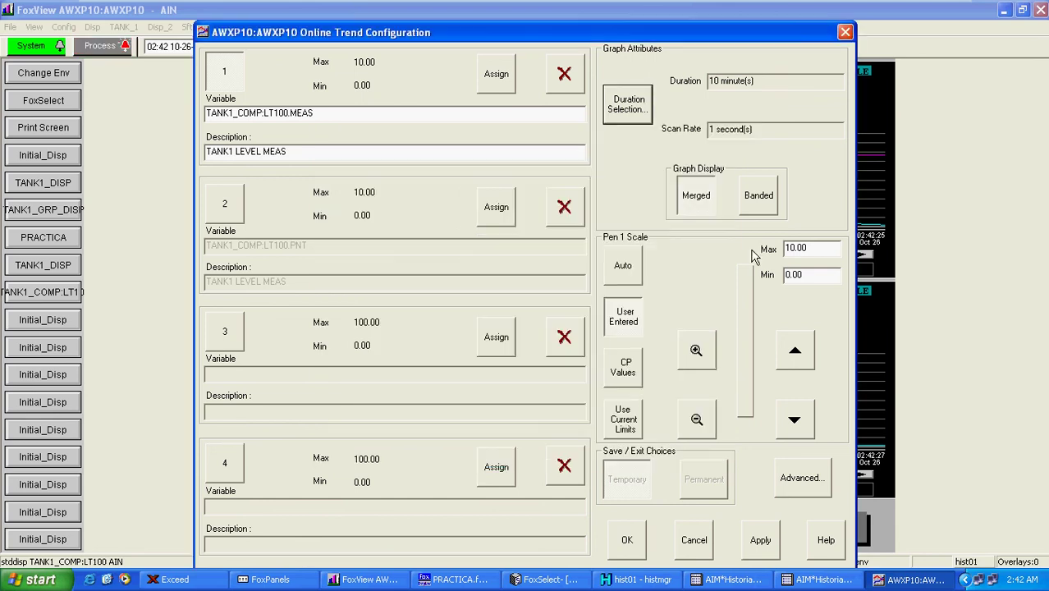
{"action": "left_click", "coordinate": [760, 539]}
{"action": "left_click", "coordinate": [626, 539]}
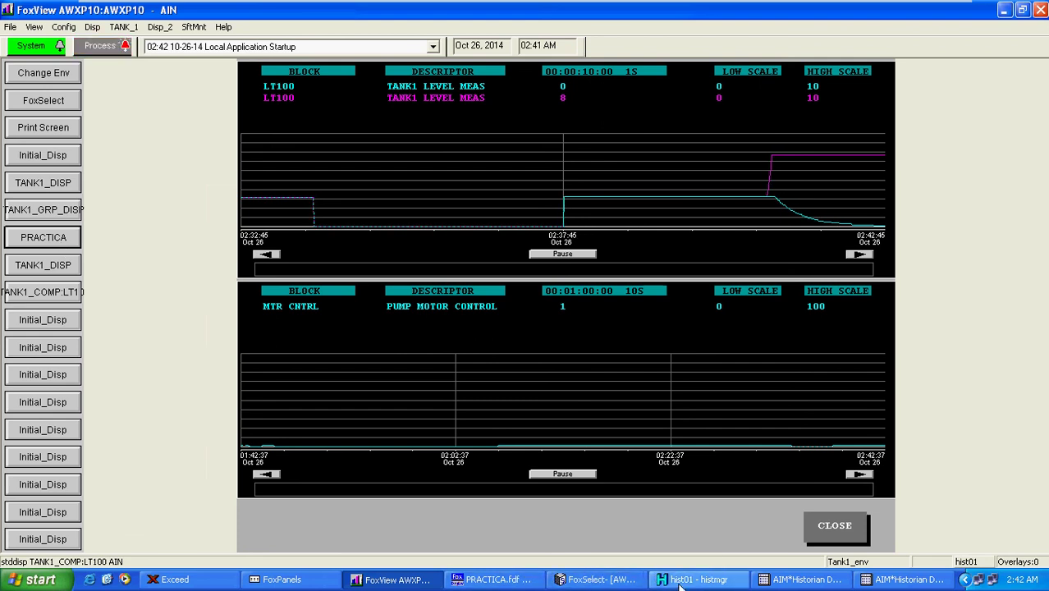
Switch to FoxSelect and open the detail display of the LT100 block in TANK1_COMP in FoxView
{"action": "left_click", "coordinate": [602, 581]}
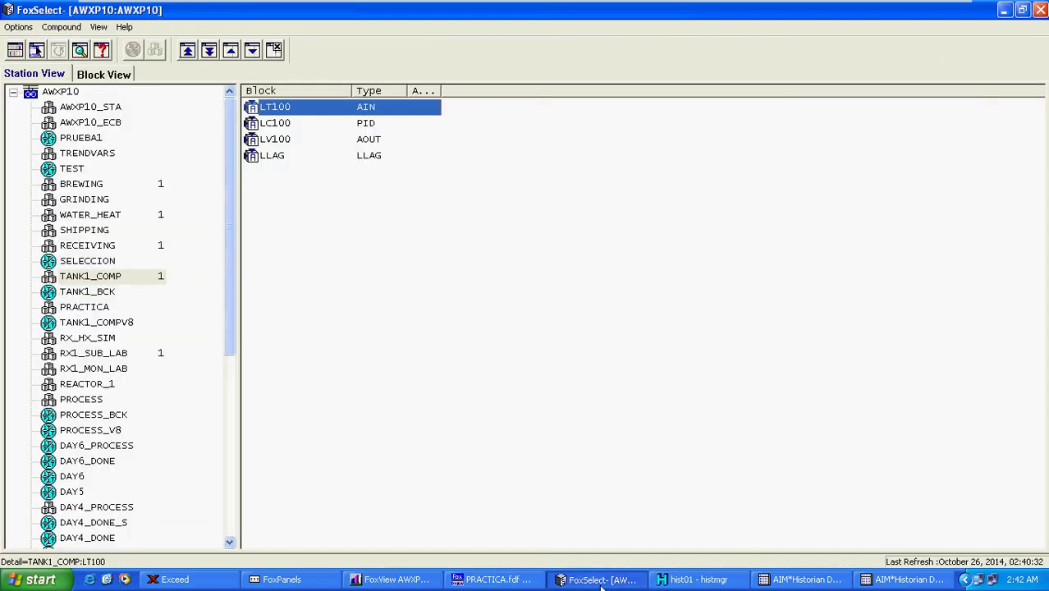
{"action": "left_click", "coordinate": [284, 111]}
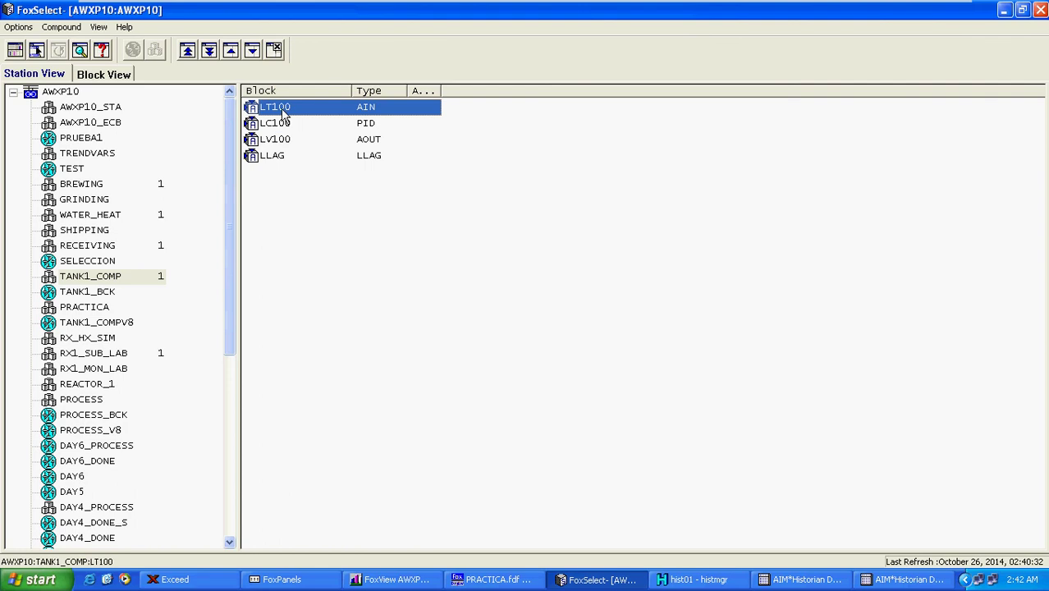
{"action": "left_click", "coordinate": [391, 580]}
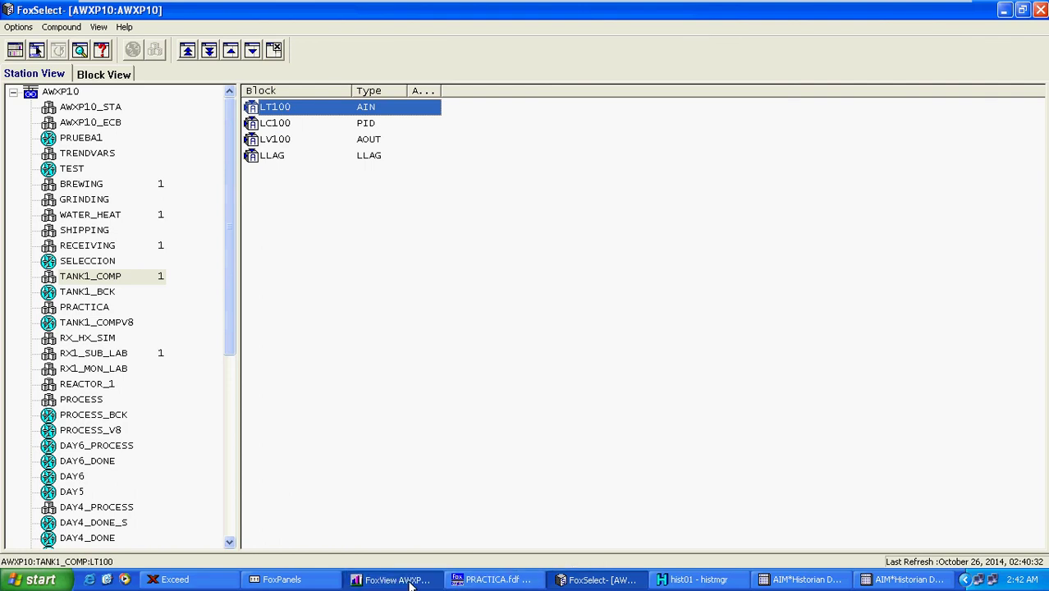
{"action": "left_click", "coordinate": [602, 580]}
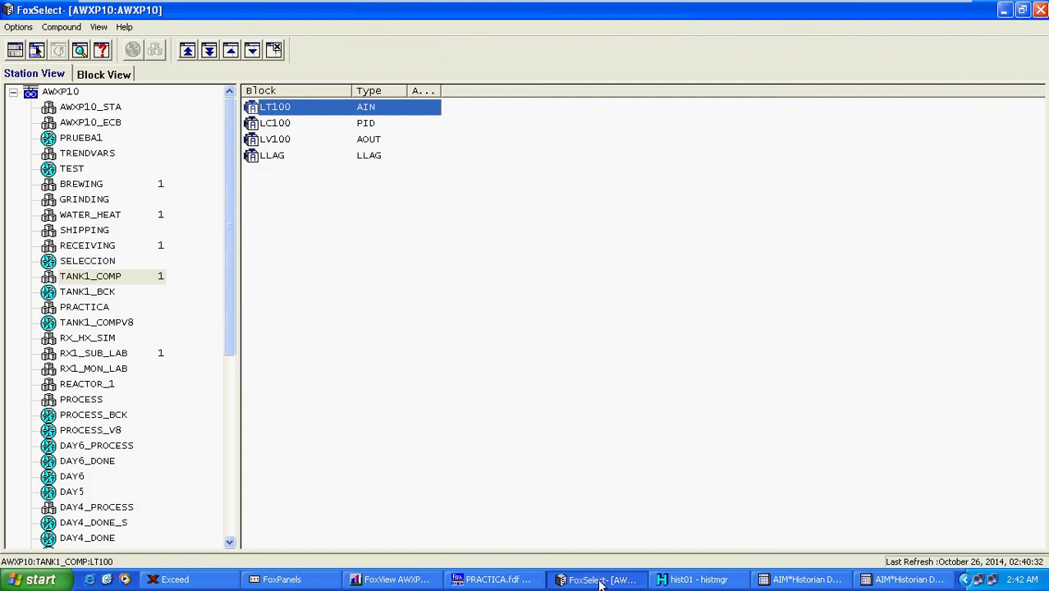
{"action": "left_click", "coordinate": [284, 110]}
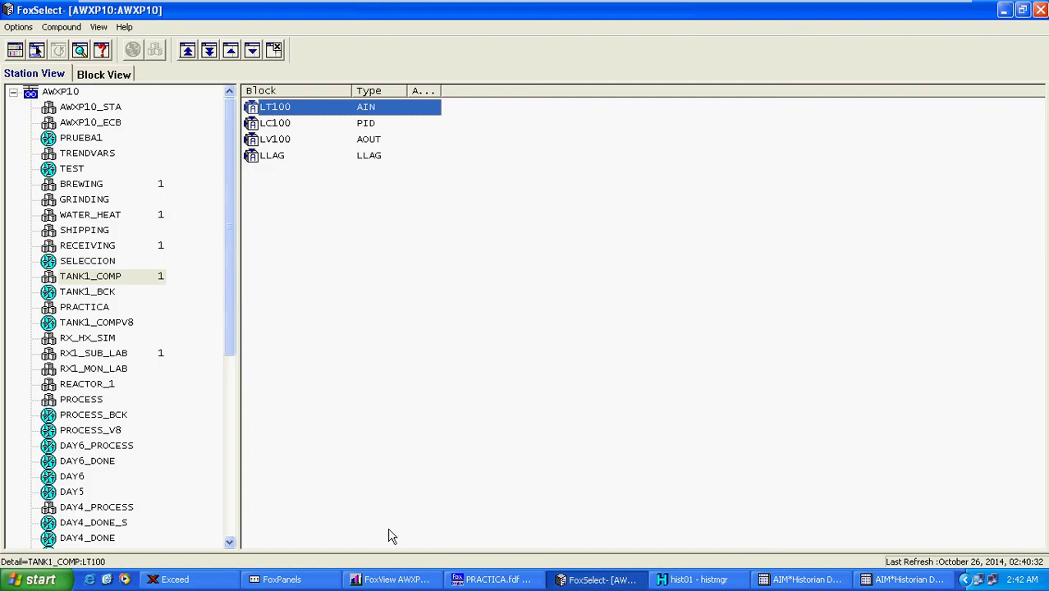
{"action": "left_click", "coordinate": [392, 580]}
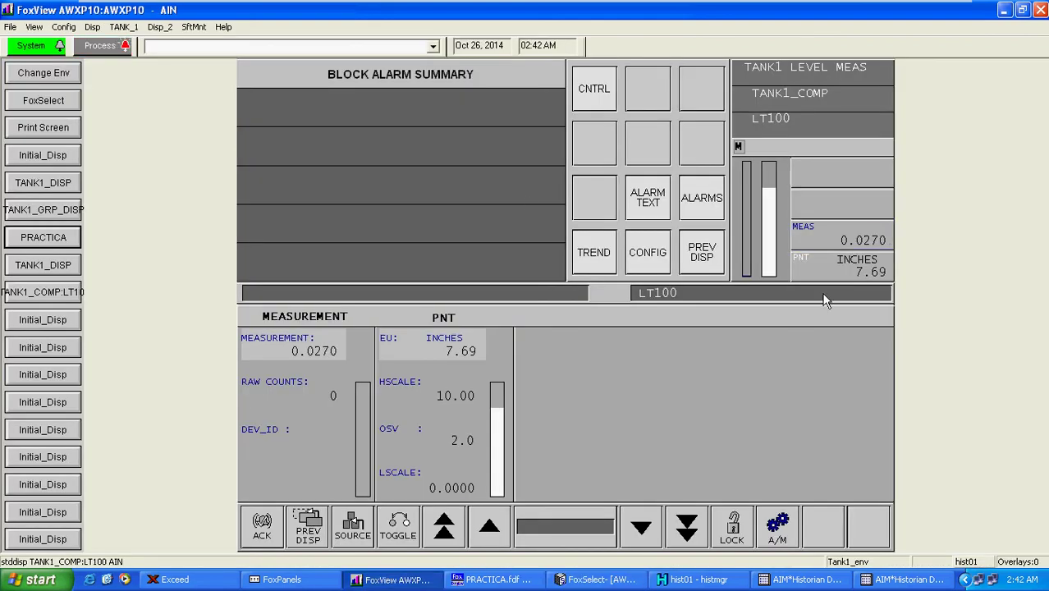
Ramp the LT100 block's PNT value down to 4.69 inches in manual mode
{"action": "left_click", "coordinate": [686, 529]}
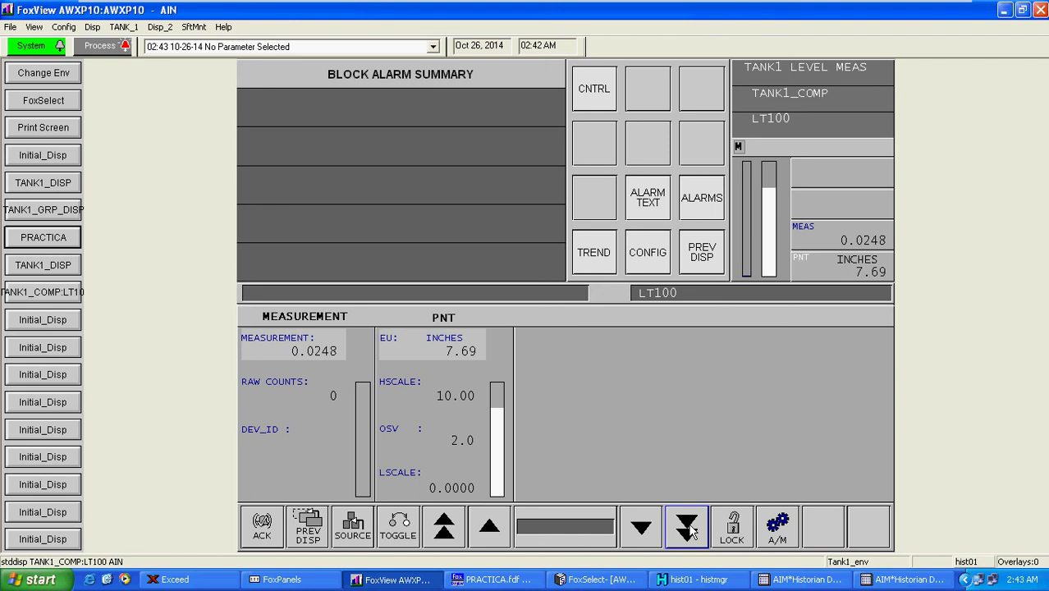
{"action": "left_click", "coordinate": [686, 530]}
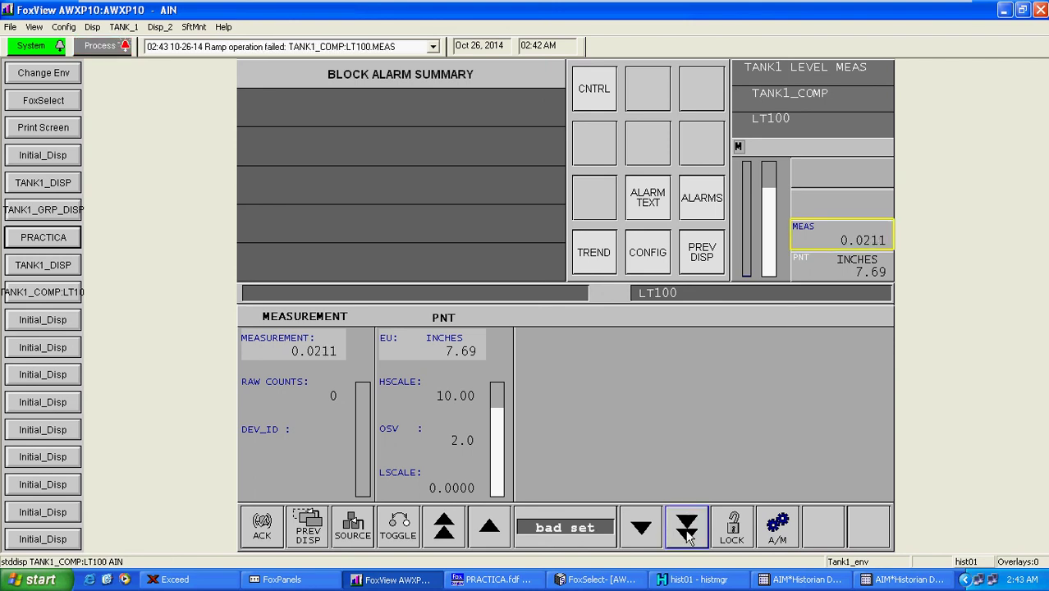
{"action": "left_click", "coordinate": [824, 269]}
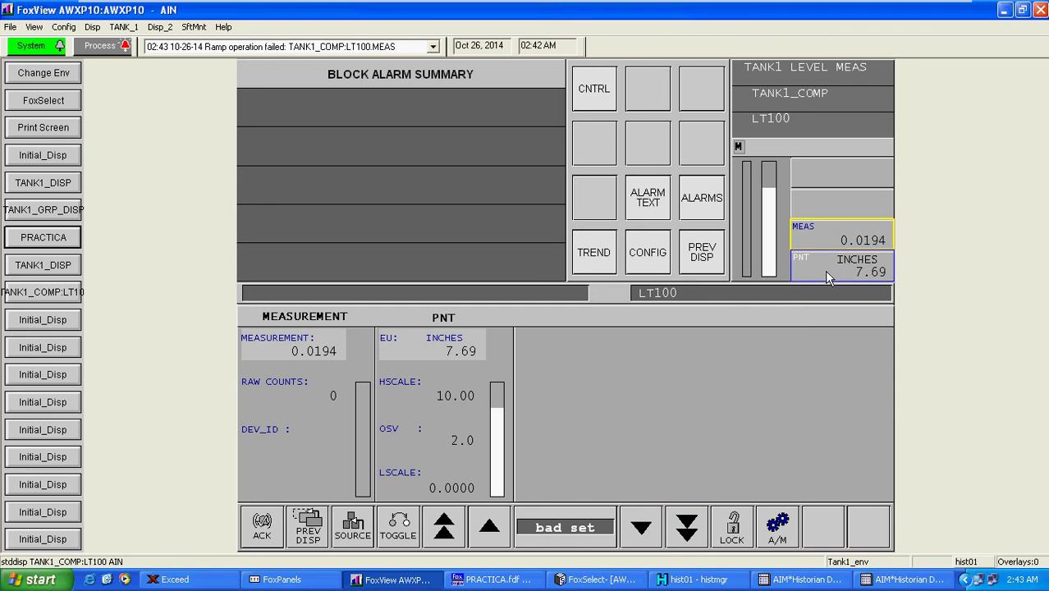
{"action": "left_click", "coordinate": [688, 529]}
{"action": "left_click", "coordinate": [688, 529]}
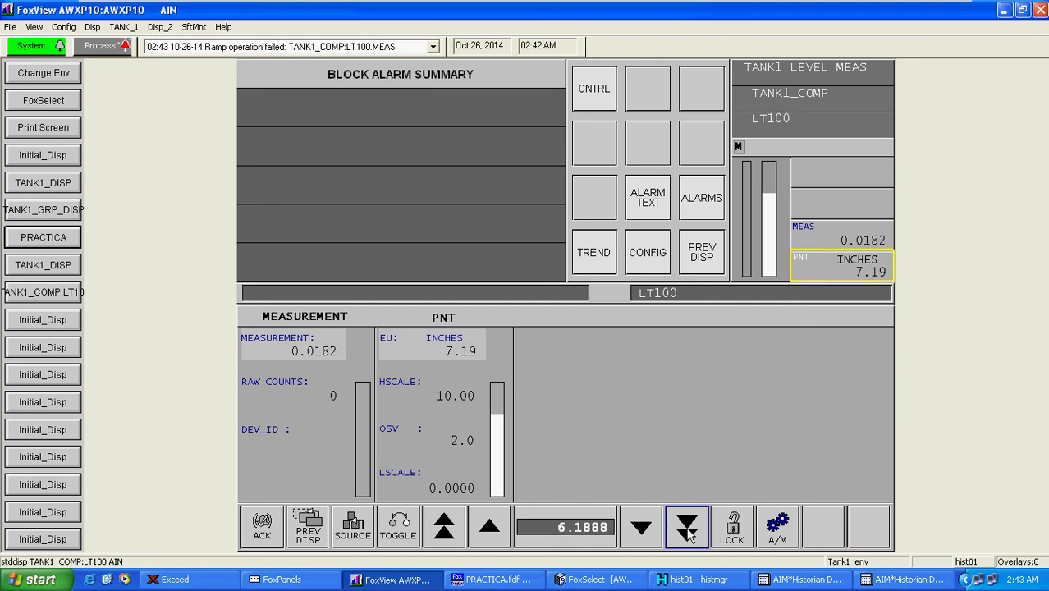
{"action": "left_click", "coordinate": [688, 530]}
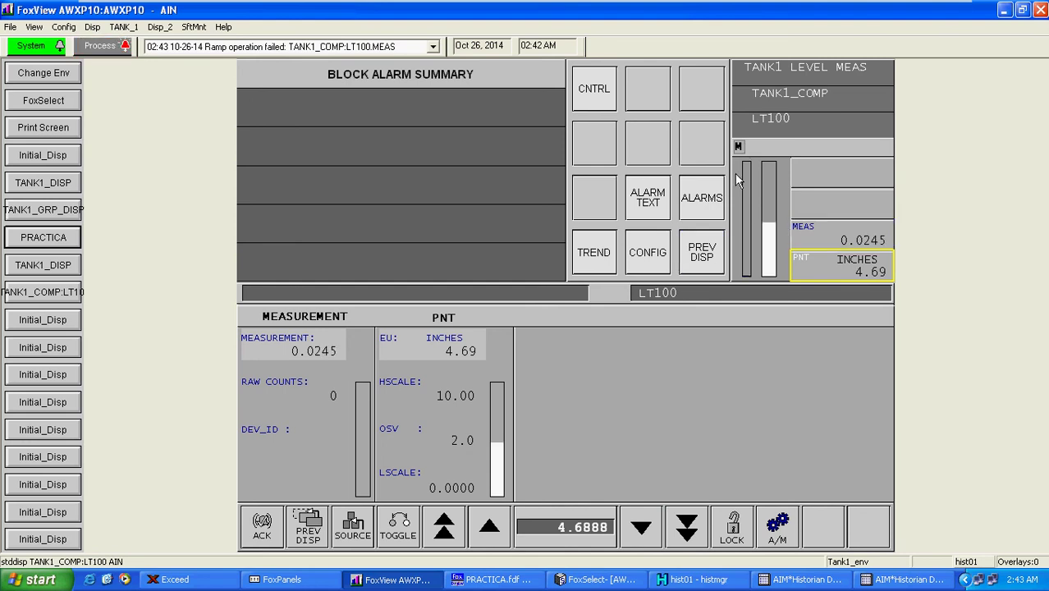
View the hist01 historical trend of the LT100 and MTR_CNTRL tags, and resume live updating of both FoxView trends
{"action": "left_click", "coordinate": [54, 294]}
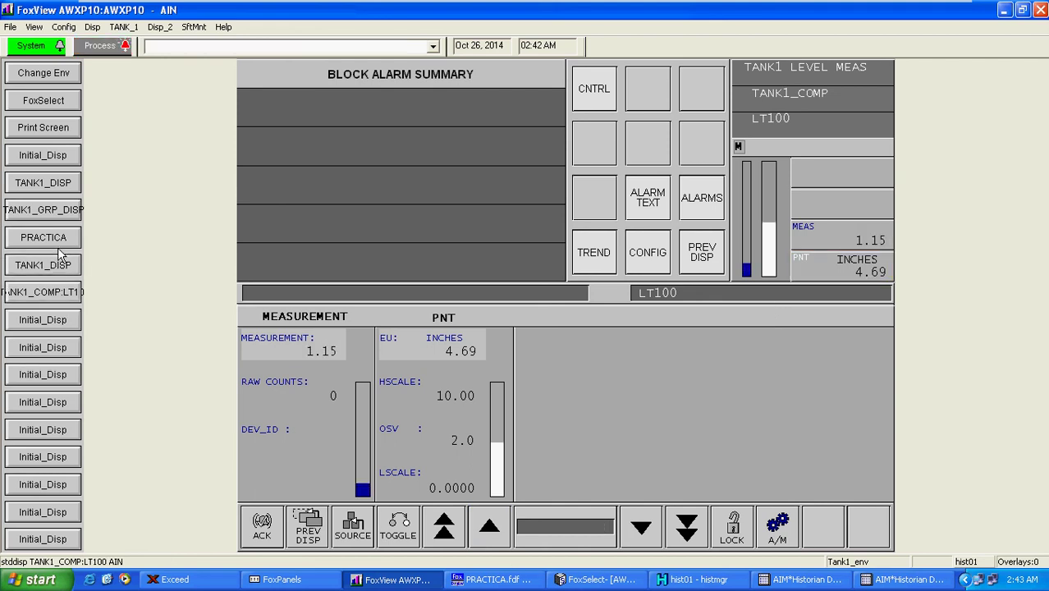
{"action": "left_click", "coordinate": [834, 585]}
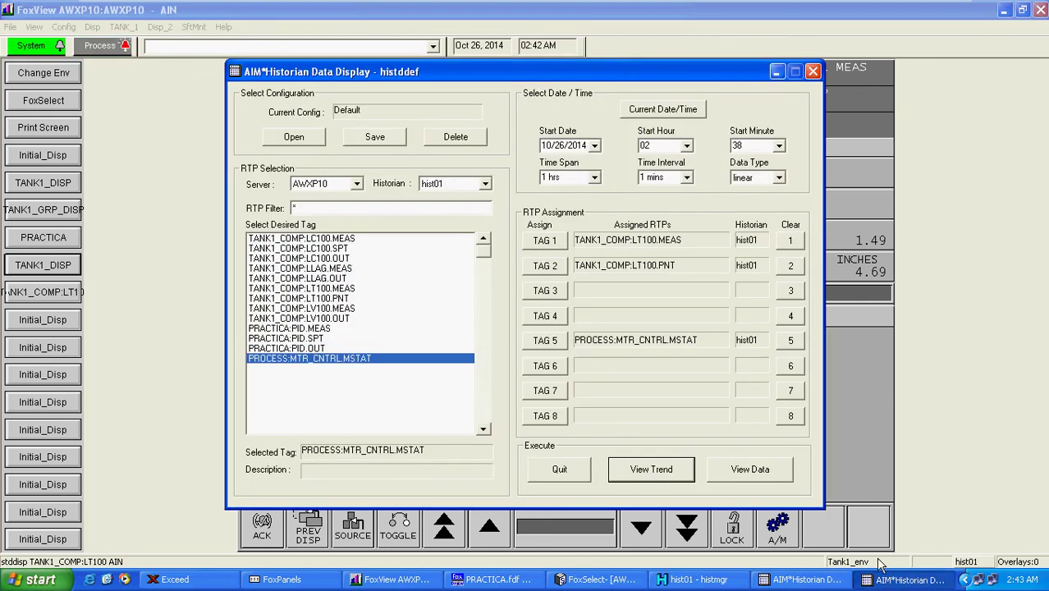
{"action": "left_click", "coordinate": [658, 479]}
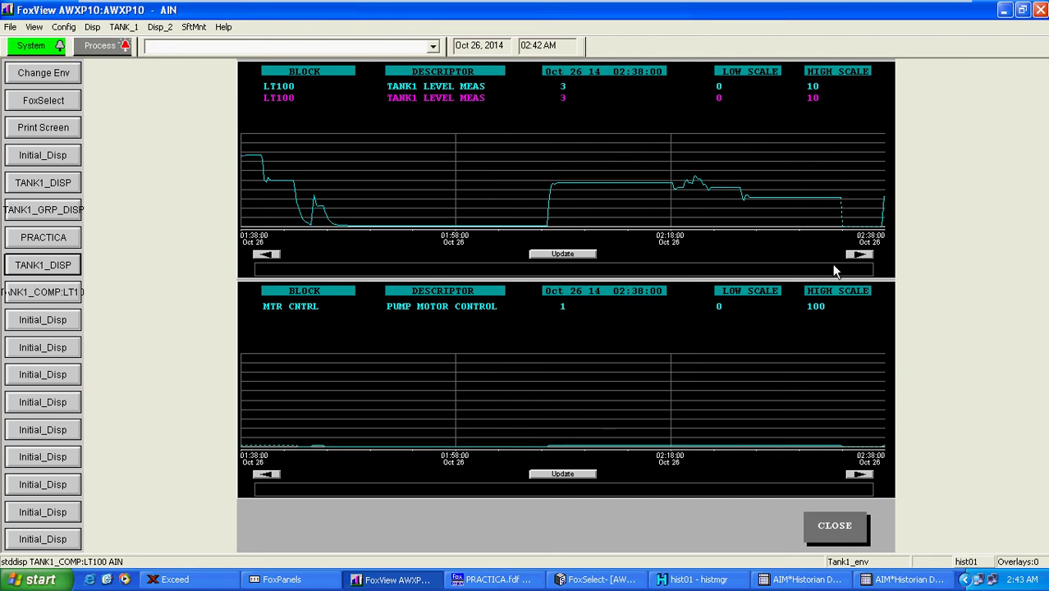
{"action": "left_click", "coordinate": [574, 254]}
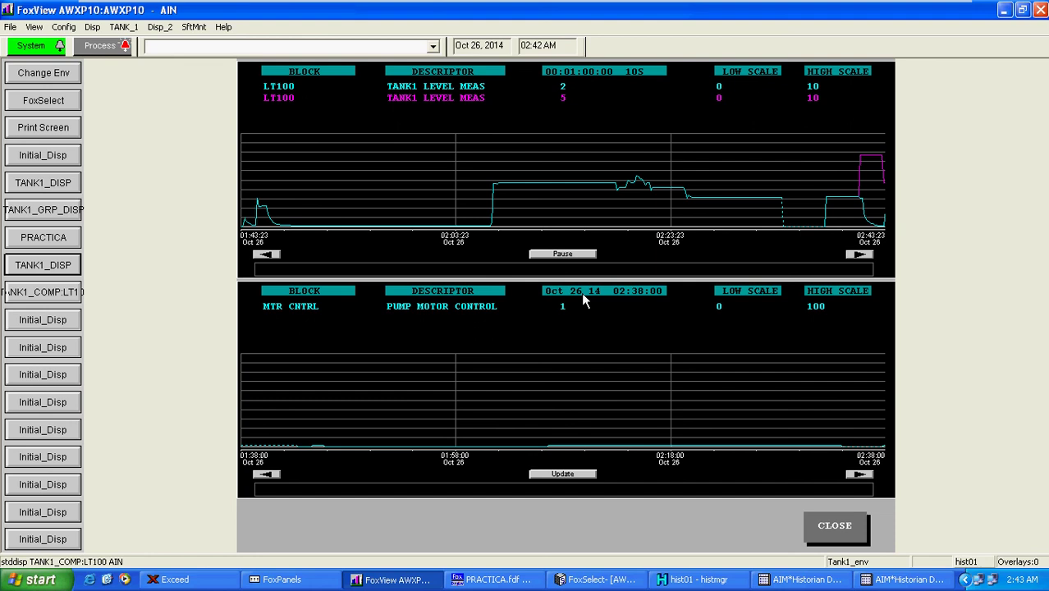
{"action": "left_click", "coordinate": [575, 475]}
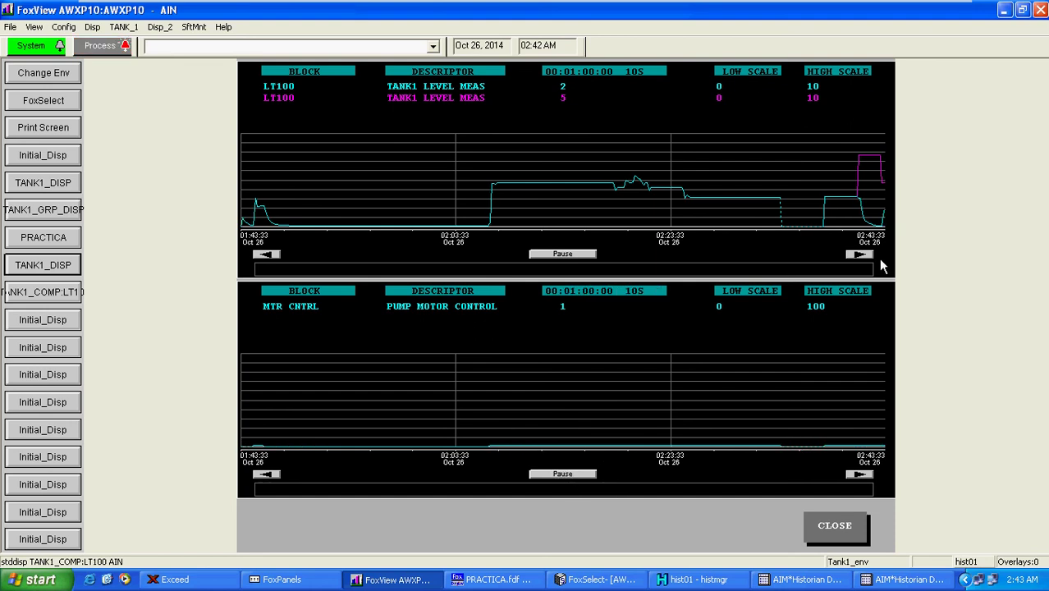
Set the trend line color of pen 1, TANK1_COMP:LT100.MEAS, to yellow in the upper trend's advanced configuration
{"action": "left_click", "coordinate": [618, 192]}
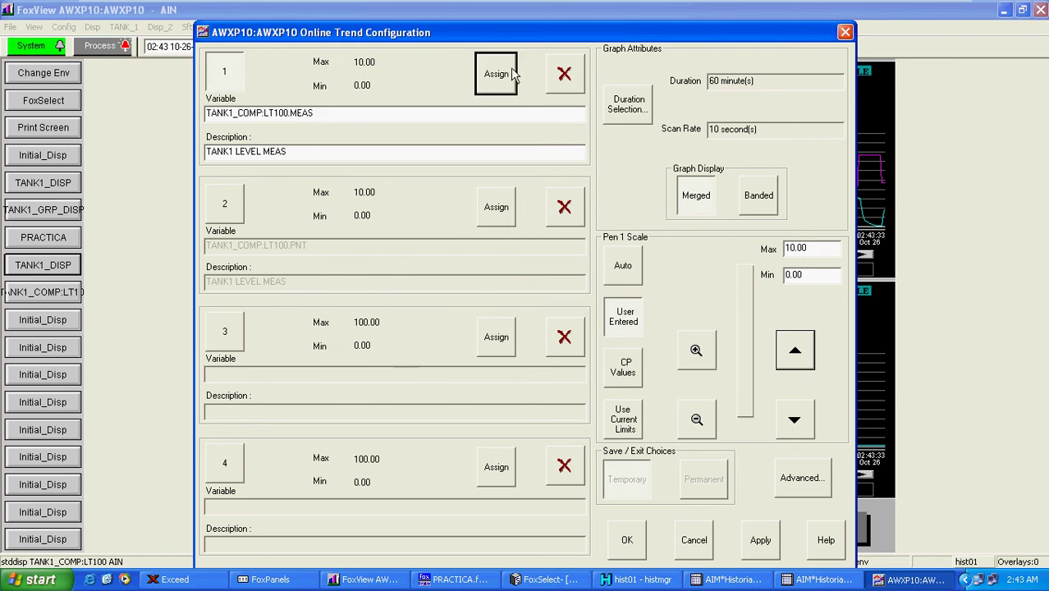
{"action": "left_click", "coordinate": [801, 477]}
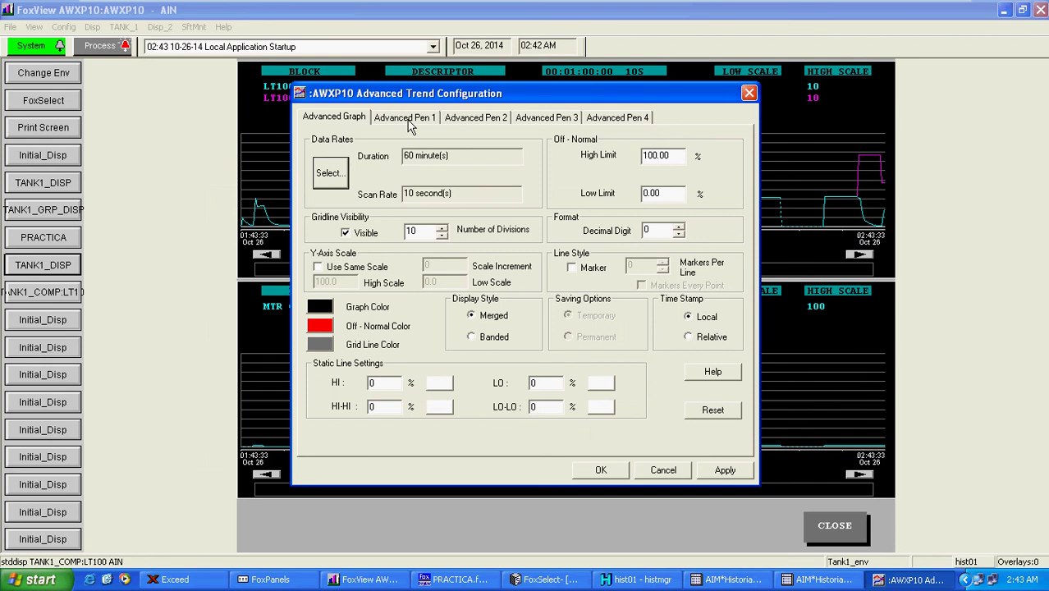
{"action": "left_click", "coordinate": [405, 118]}
{"action": "left_click", "coordinate": [338, 380]}
{"action": "left_click", "coordinate": [449, 413]}
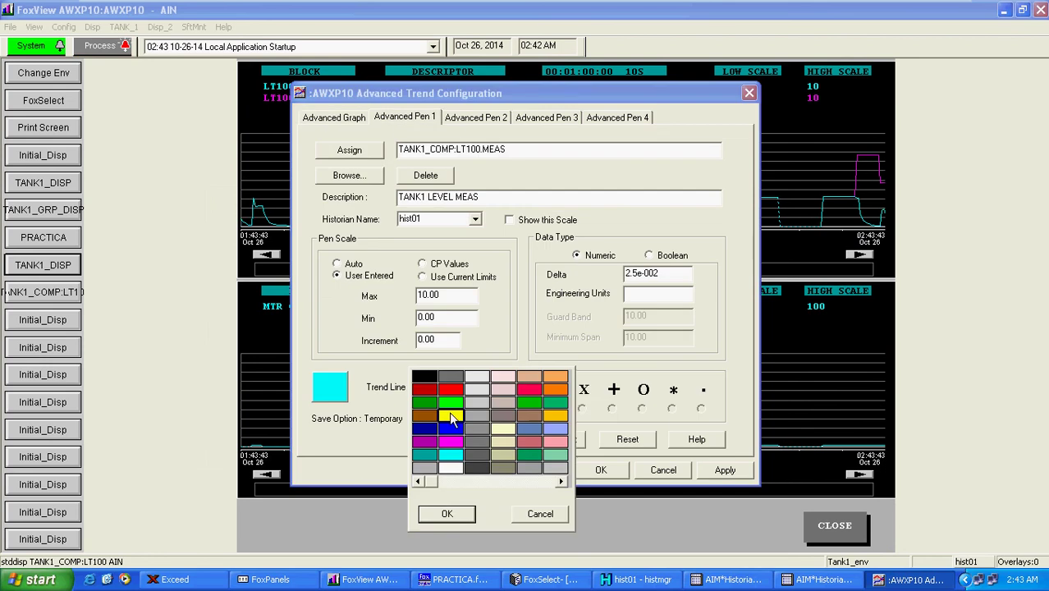
{"action": "left_click", "coordinate": [452, 517]}
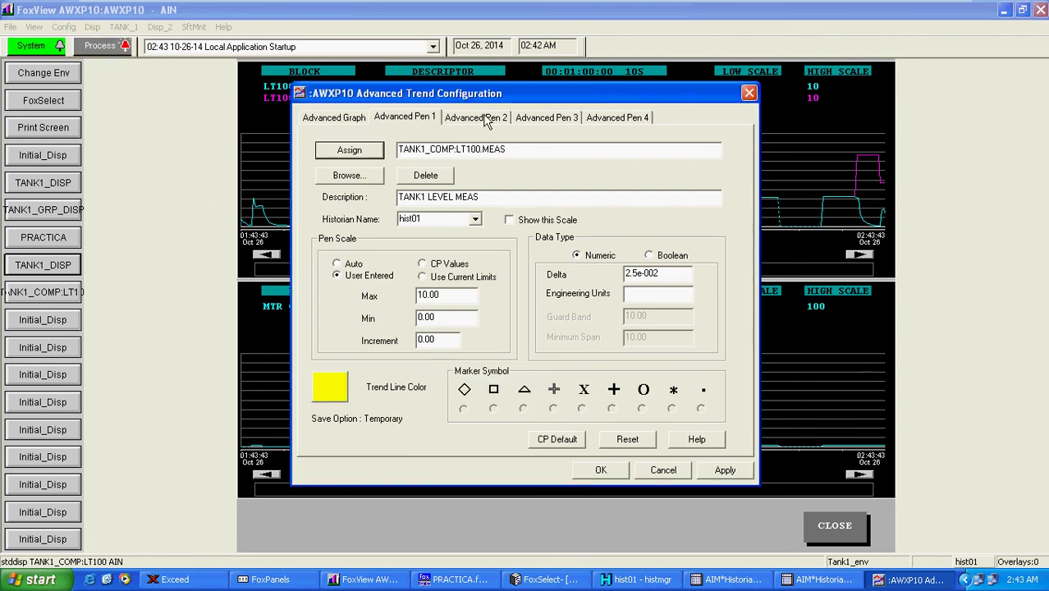
Set the trend line color of pen 2, TANK1_COMP:LT100.PNT, to red and apply the advanced trend configuration
{"action": "left_click", "coordinate": [485, 117]}
{"action": "left_click", "coordinate": [345, 397]}
{"action": "left_click", "coordinate": [449, 389]}
{"action": "left_click", "coordinate": [453, 515]}
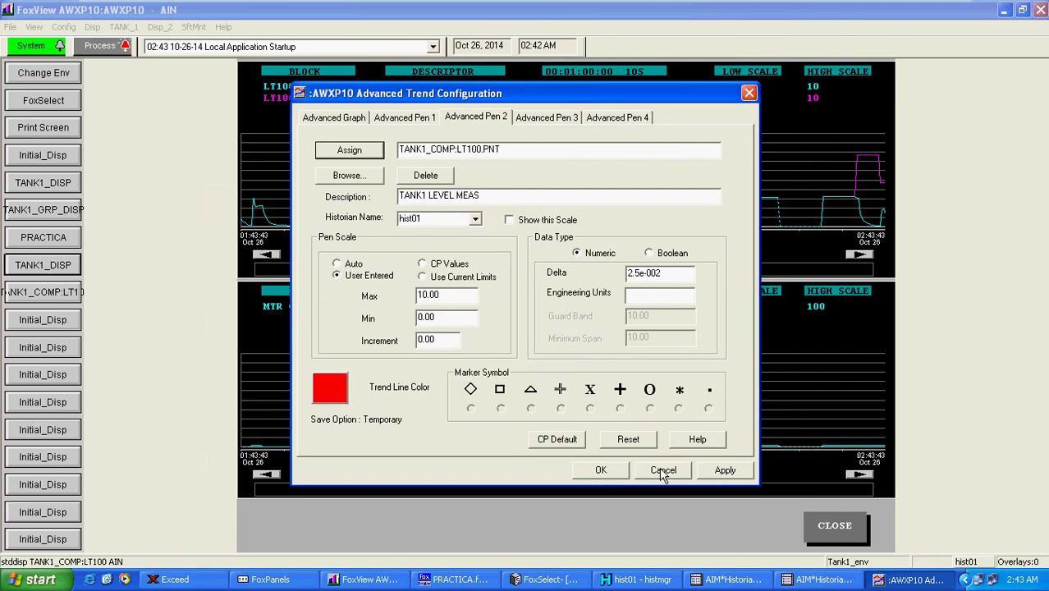
{"action": "left_click", "coordinate": [725, 470]}
{"action": "left_click", "coordinate": [602, 469]}
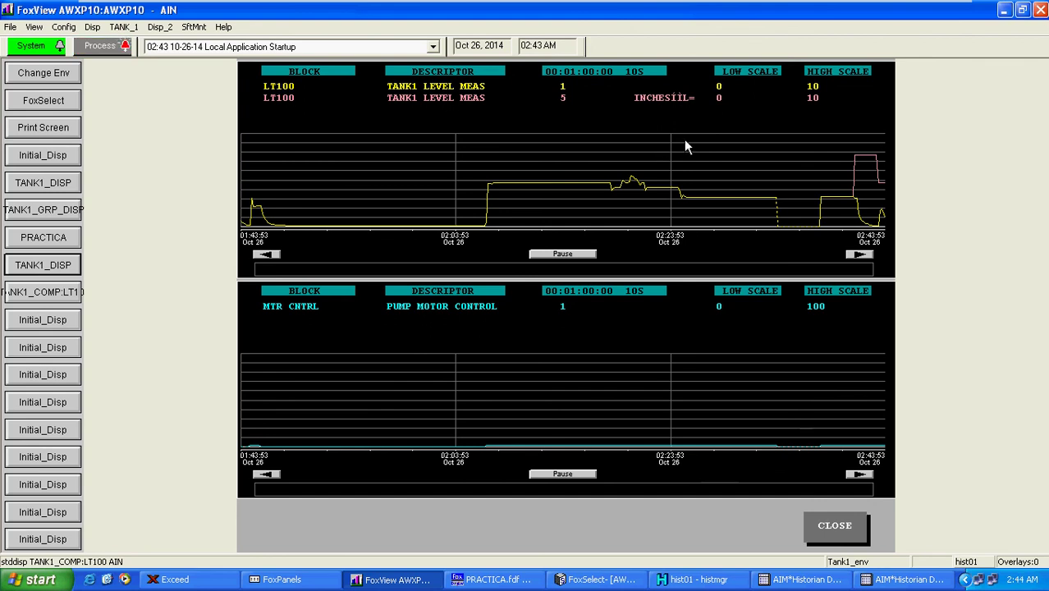
Set the upper TANK1 level trend's duration to 10 minutes and scan rate to 1 second, and apply the settings
{"action": "left_click", "coordinate": [703, 182]}
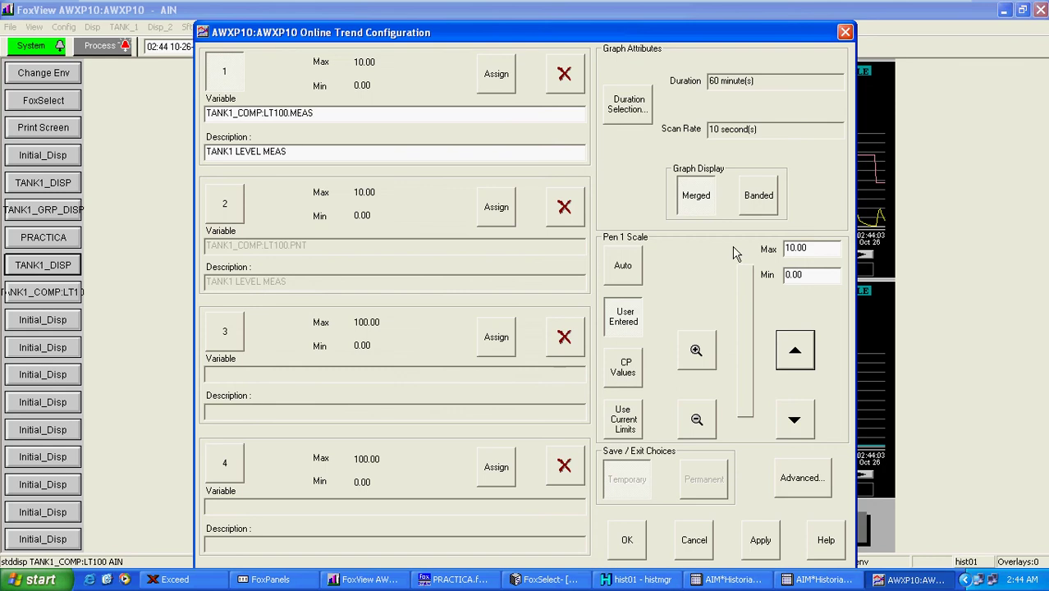
{"action": "left_click", "coordinate": [634, 114]}
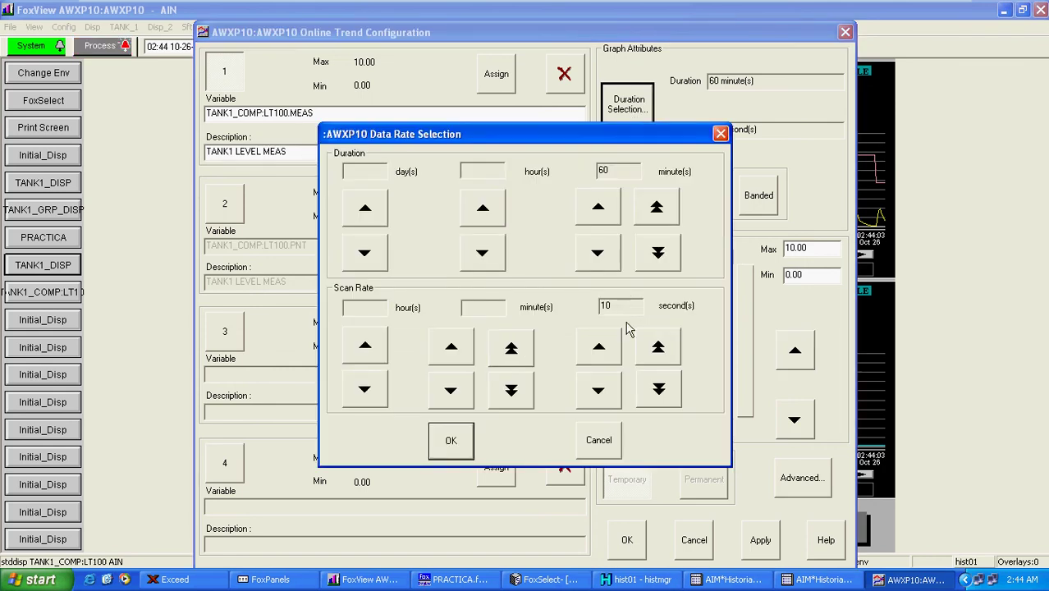
{"action": "left_click", "coordinate": [663, 207]}
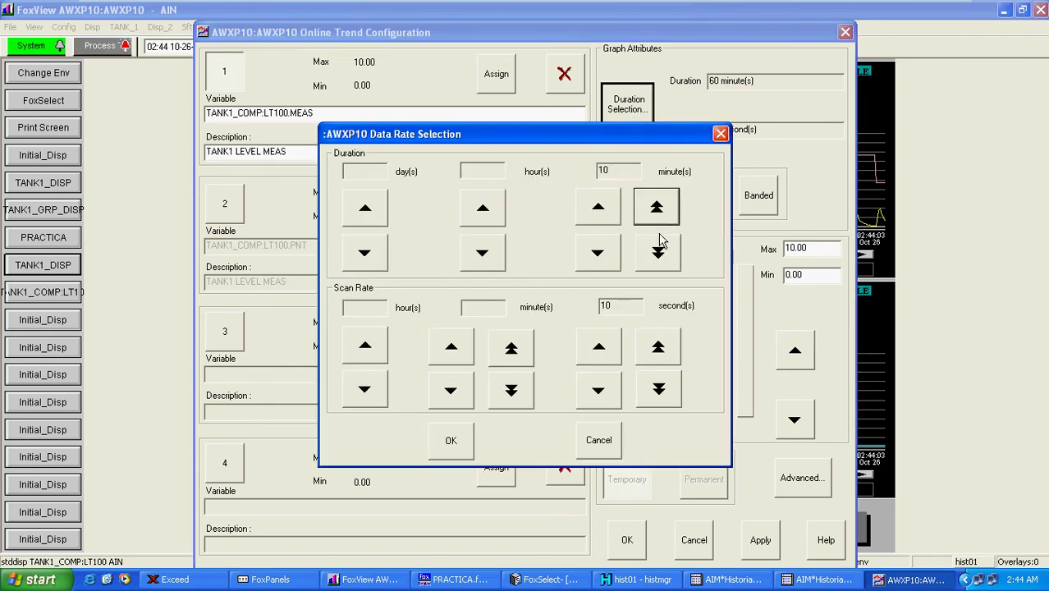
{"action": "double_click", "coordinate": [611, 305]}
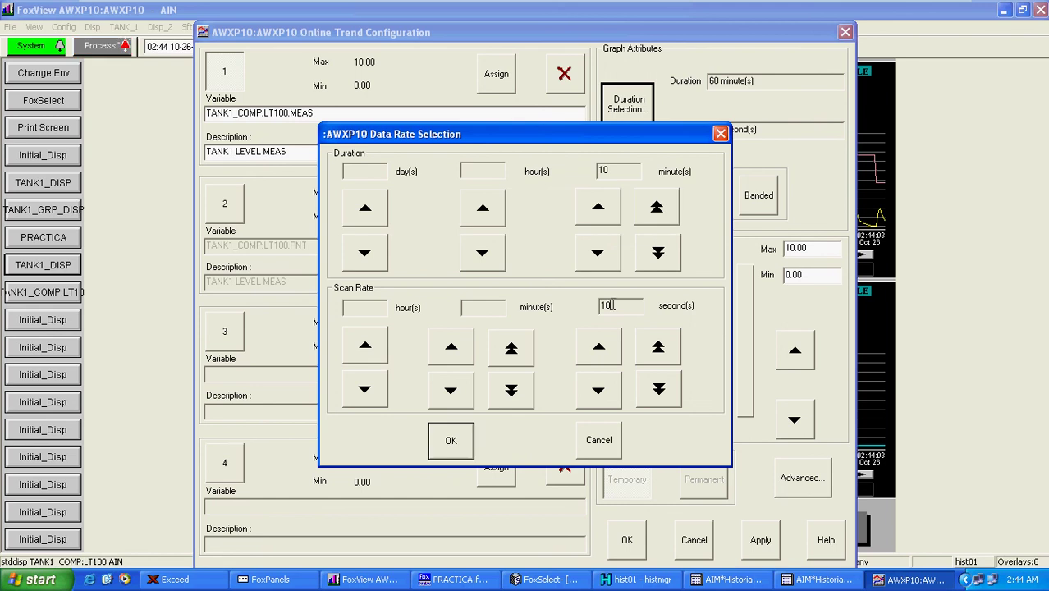
{"action": "left_click", "coordinate": [664, 385]}
{"action": "left_click", "coordinate": [608, 353]}
{"action": "left_click", "coordinate": [451, 440]}
{"action": "left_click", "coordinate": [760, 540]}
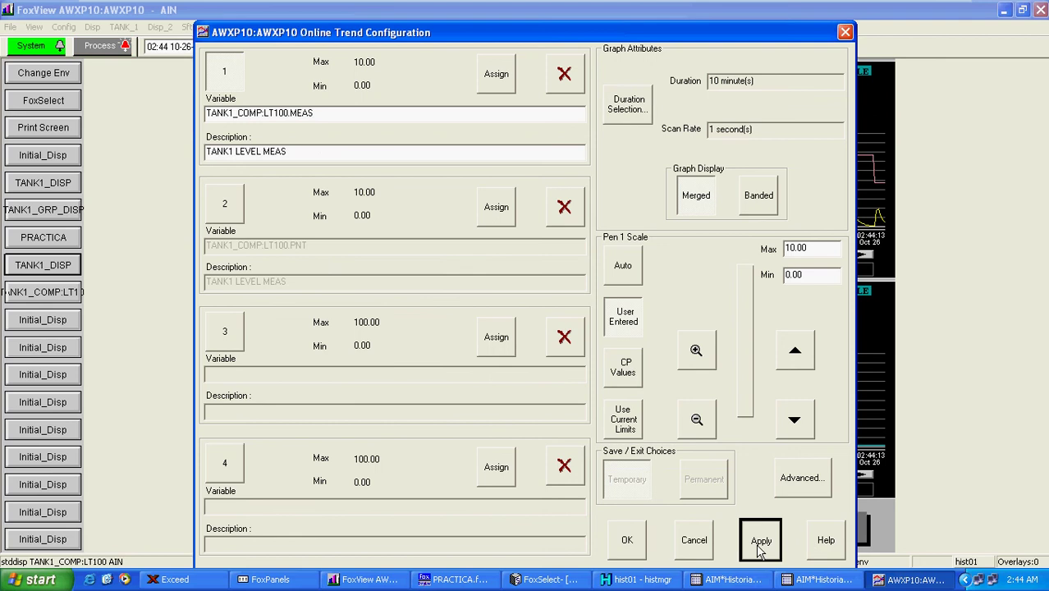
{"action": "left_click", "coordinate": [641, 549]}
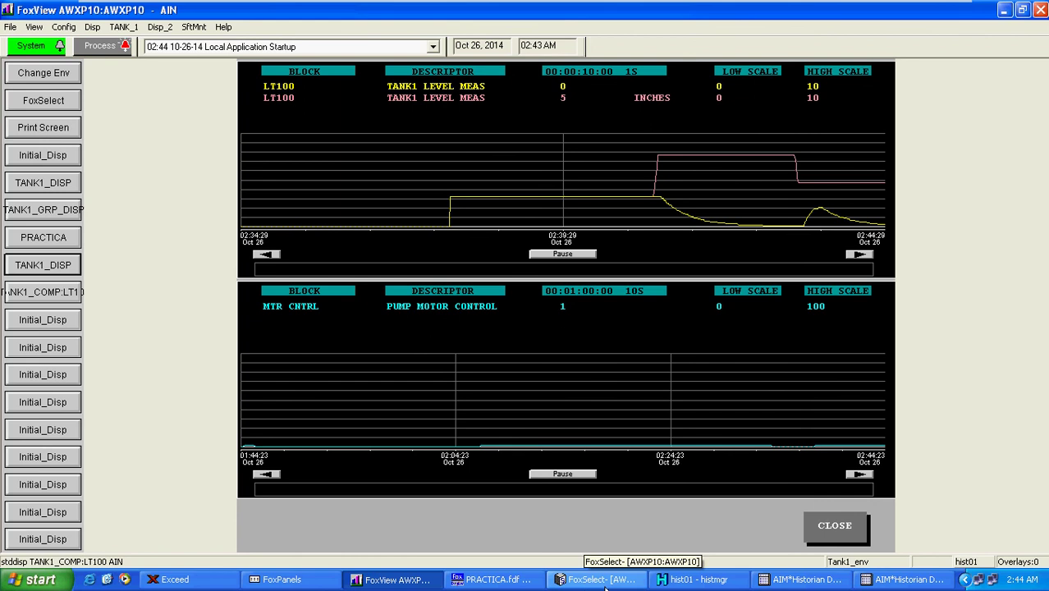
Reopen the LT100 detail display from FoxSelect and switch the block to automatic mode
{"action": "left_click", "coordinate": [577, 585]}
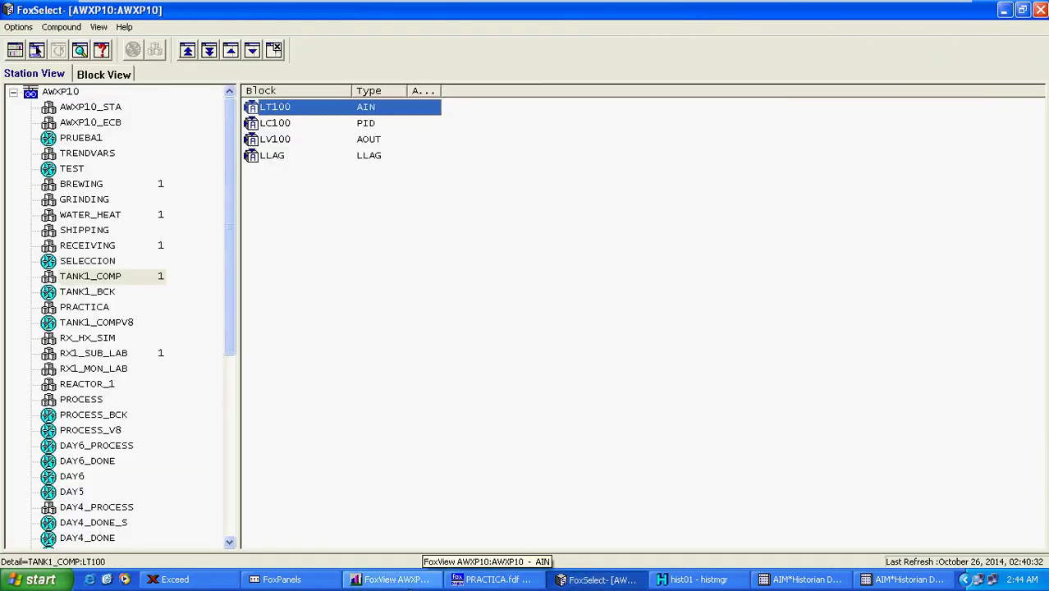
{"action": "left_click", "coordinate": [406, 579]}
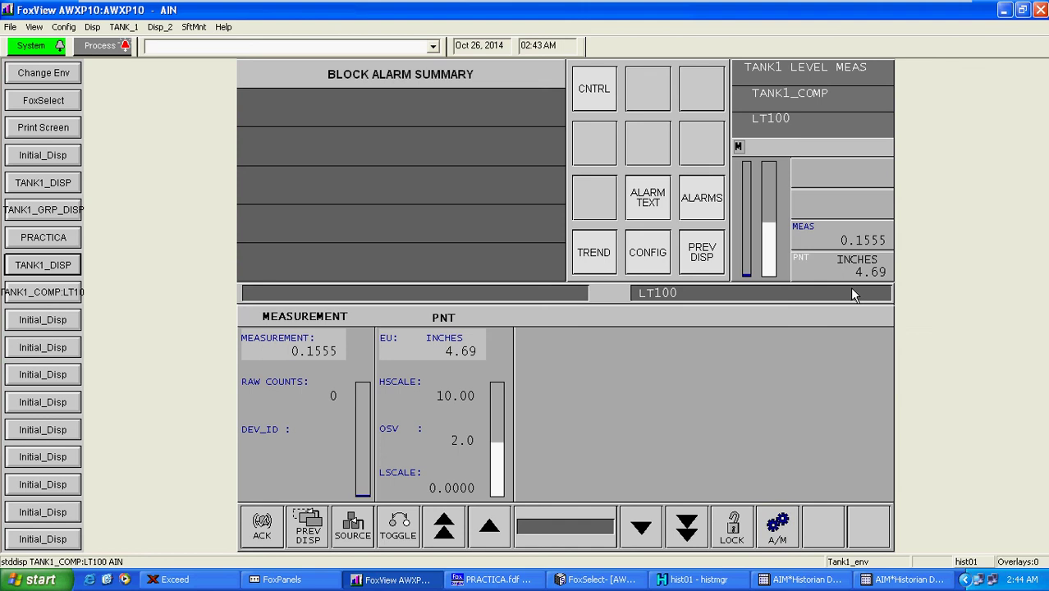
{"action": "left_click", "coordinate": [778, 517]}
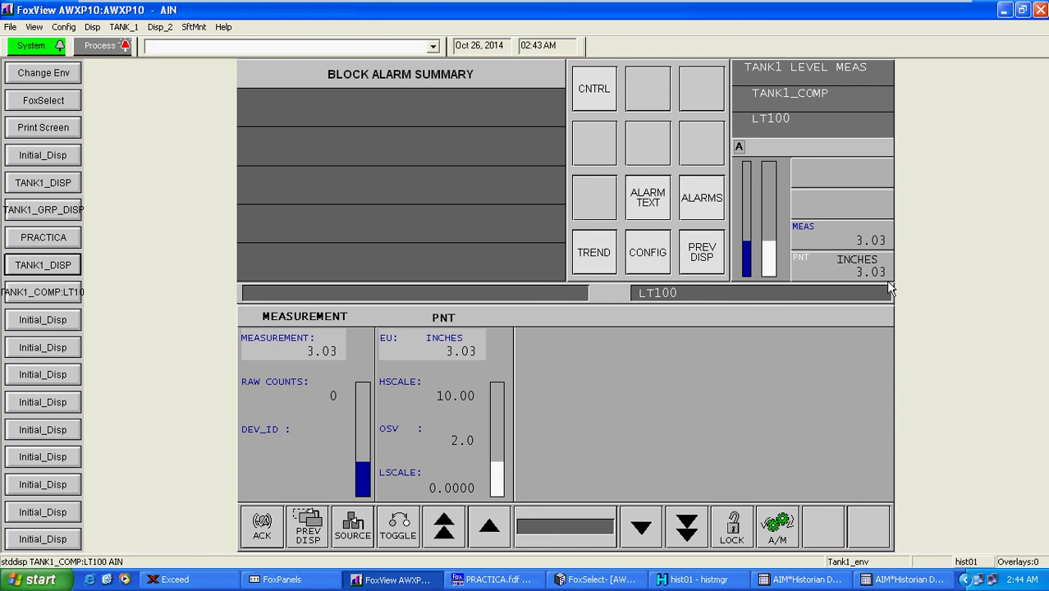
View the historical trend for the LT100.MEAS, LT100.PNT and MTR_CNTRL.MSTAT assignment and minimize that historian window
{"action": "left_click", "coordinate": [803, 579]}
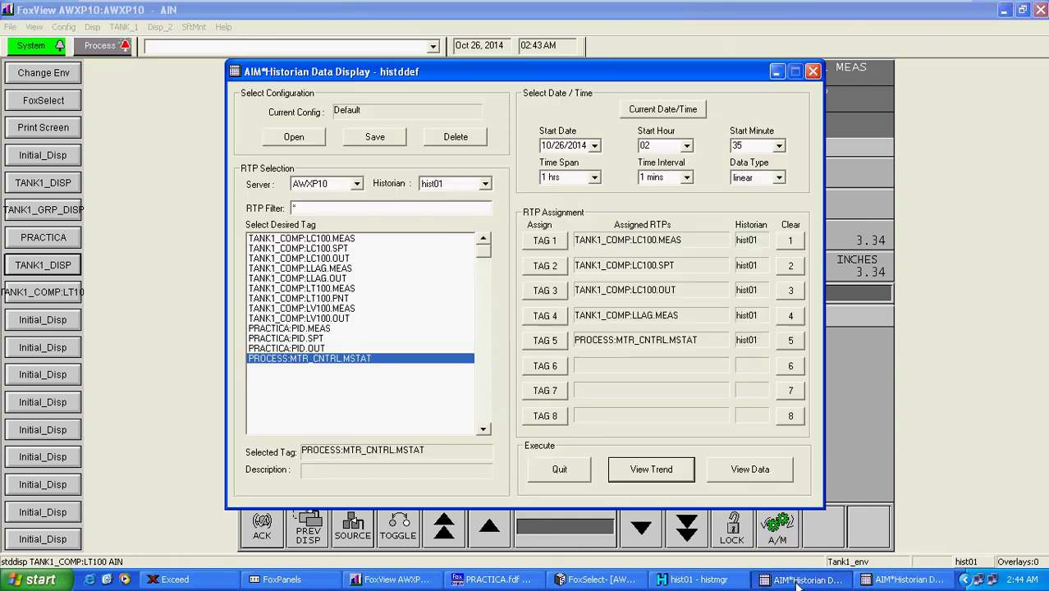
{"action": "left_click", "coordinate": [903, 580]}
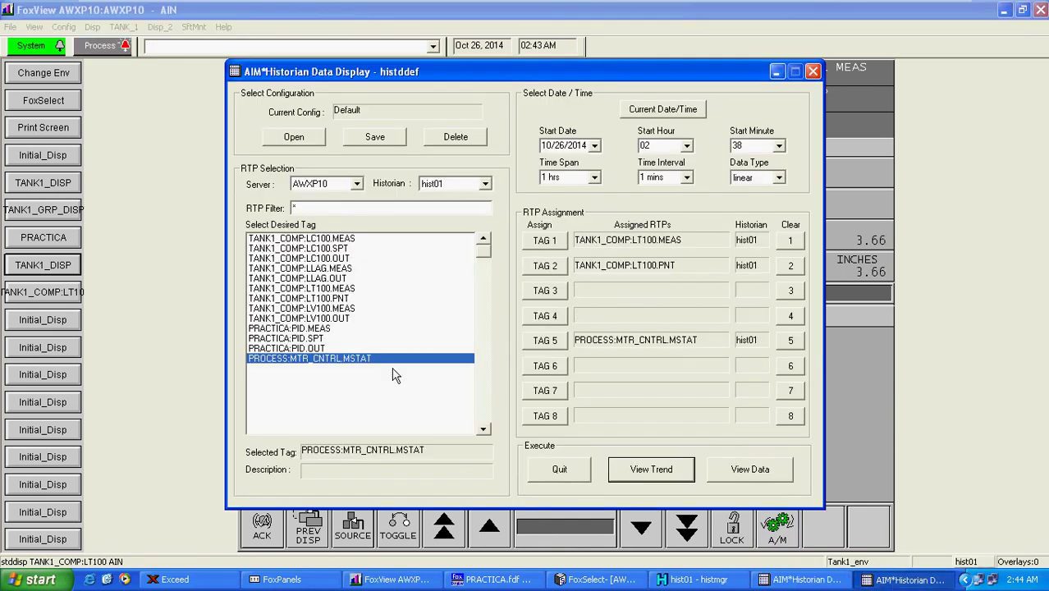
{"action": "left_click", "coordinate": [673, 469]}
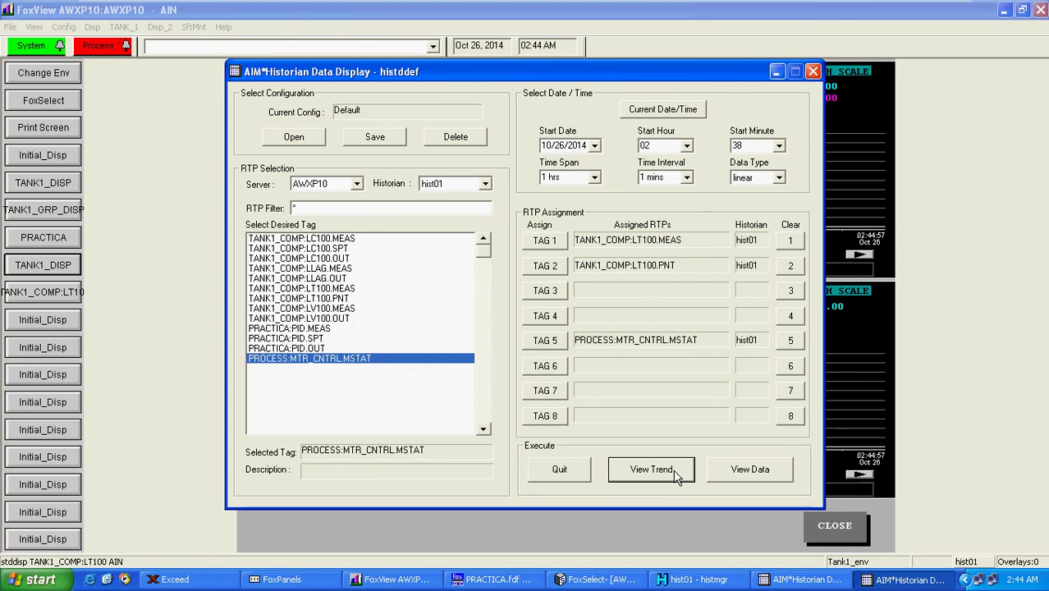
{"action": "left_click", "coordinate": [776, 73]}
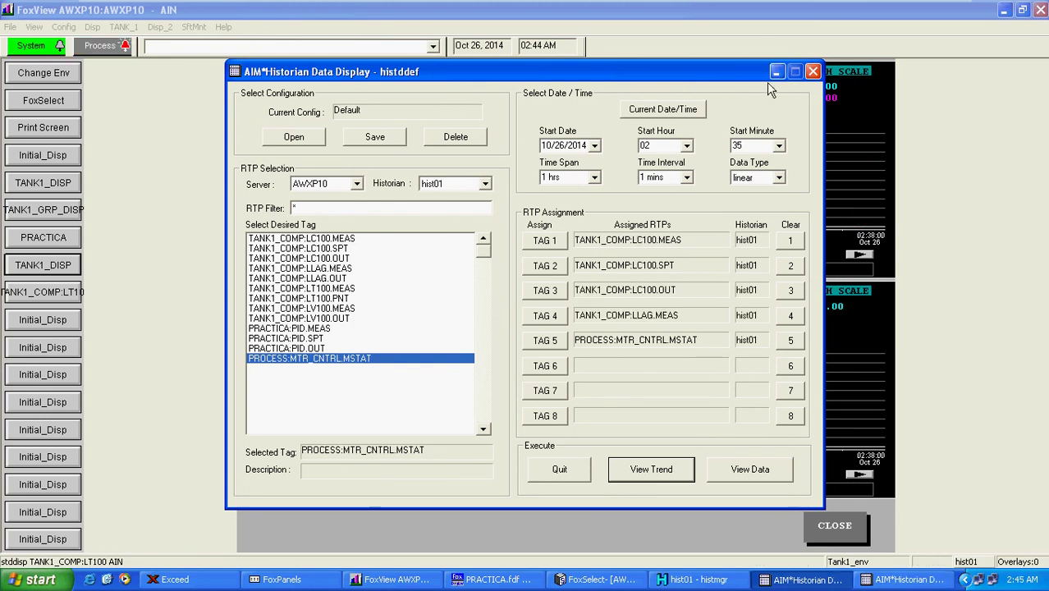
Minimize the remaining historian window and return both the TANK1 level and pump motor trends to live updating
{"action": "left_click", "coordinate": [776, 72]}
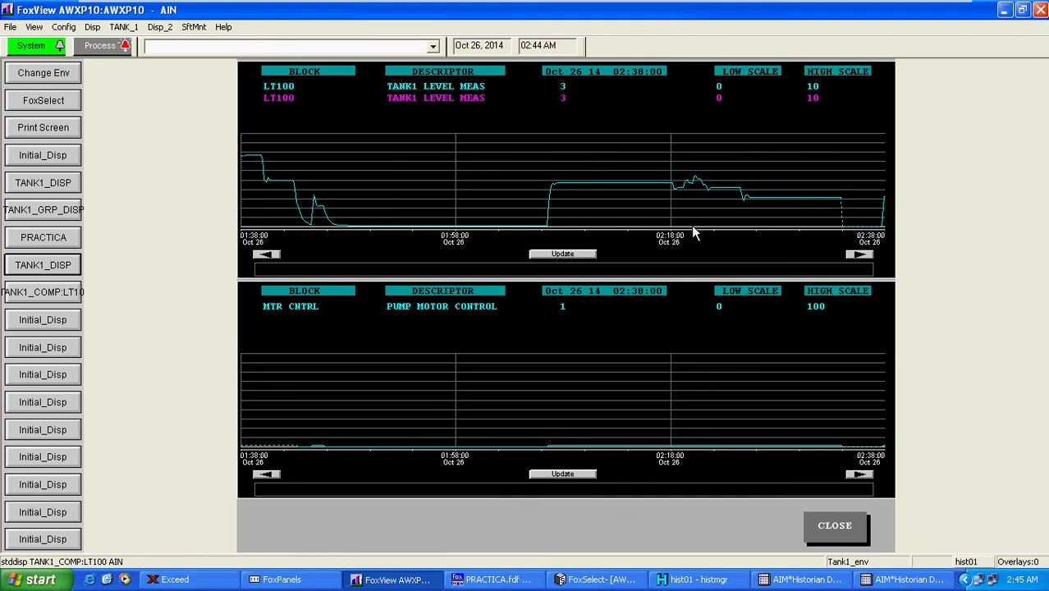
{"action": "left_click", "coordinate": [581, 254]}
{"action": "left_click", "coordinate": [566, 474]}
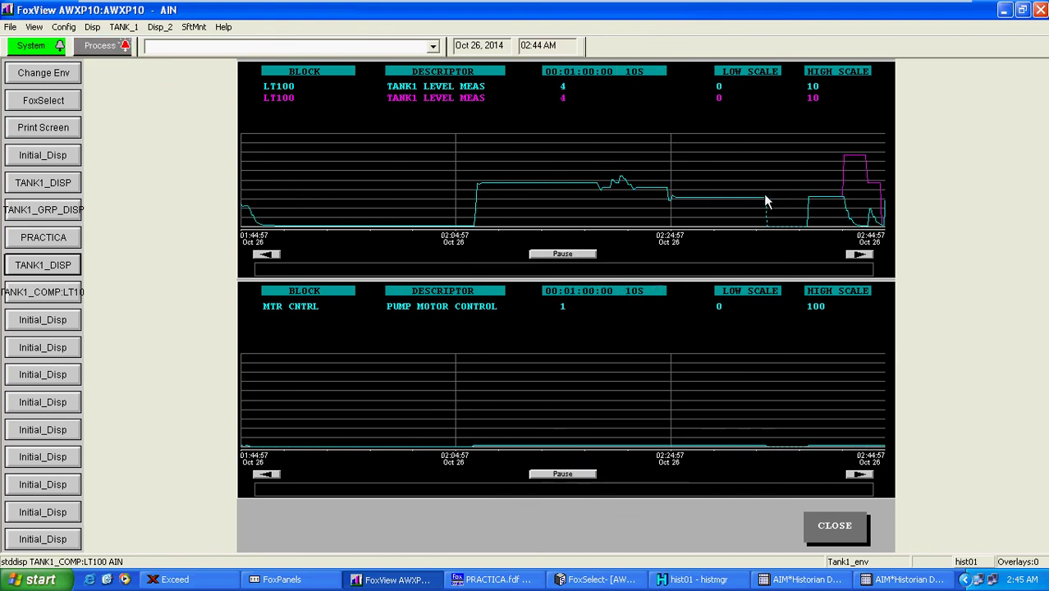
Set the trend line color of pen 1, TANK1_COMP:LT100.MEAS, to yellow and confirm the advanced trend configuration
{"action": "left_click", "coordinate": [679, 199]}
{"action": "left_click", "coordinate": [623, 104]}
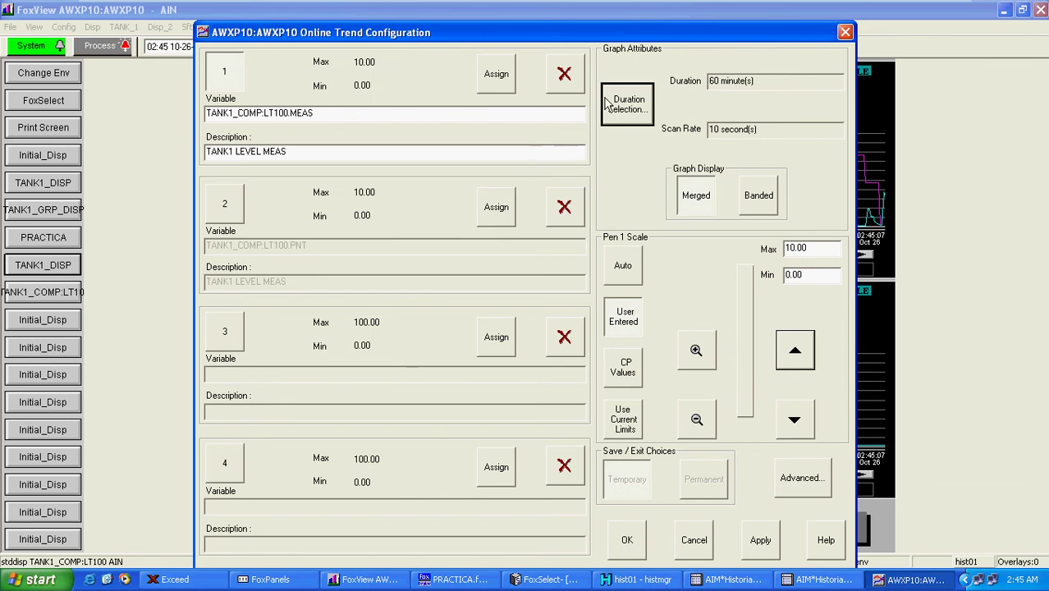
{"action": "left_click", "coordinate": [801, 477]}
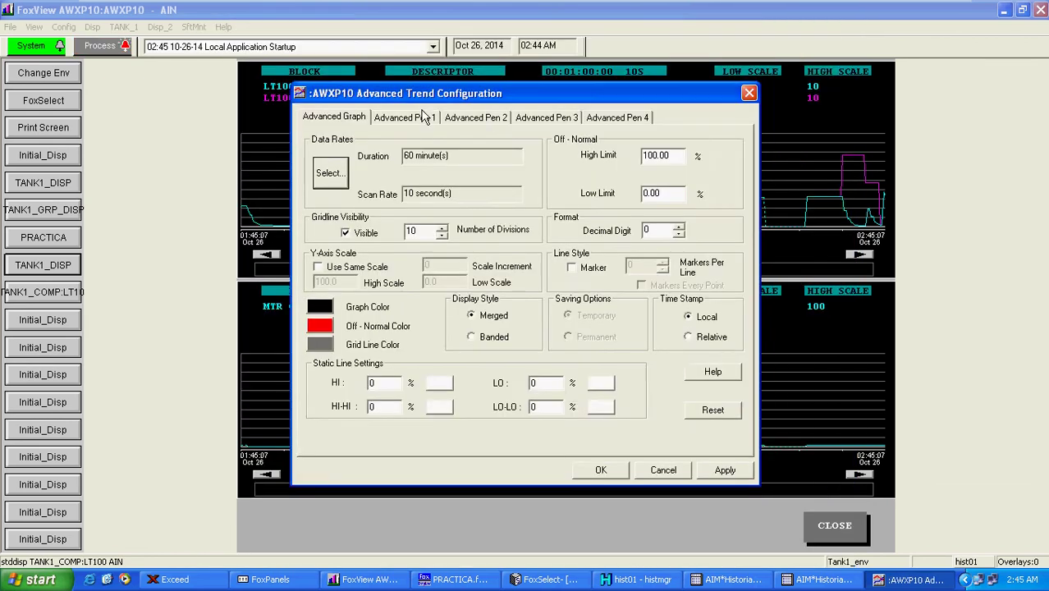
{"action": "left_click", "coordinate": [421, 117]}
{"action": "left_click", "coordinate": [329, 389]}
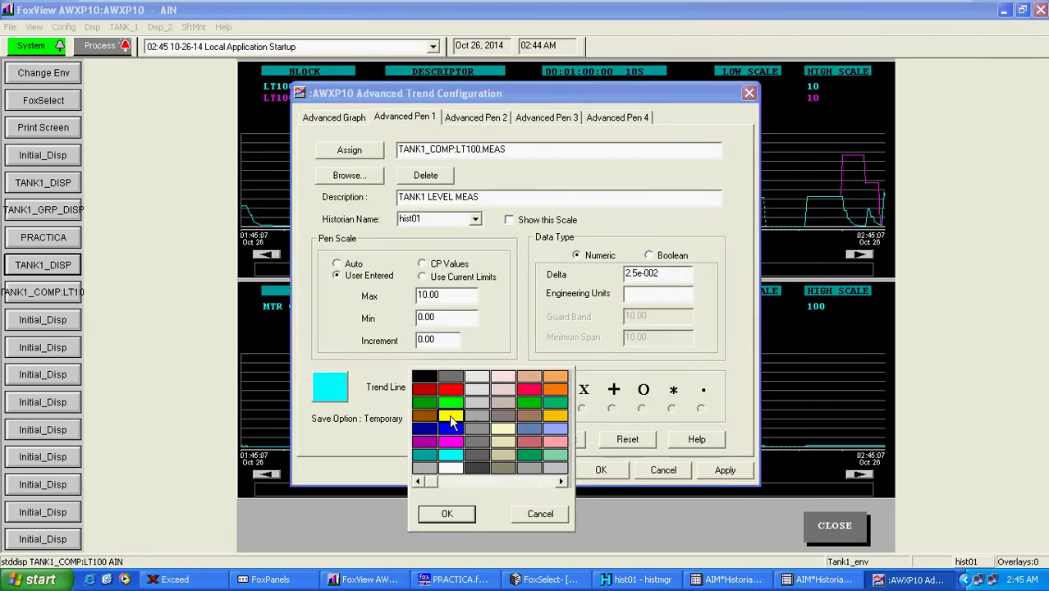
{"action": "left_click", "coordinate": [447, 514]}
{"action": "left_click", "coordinate": [601, 469]}
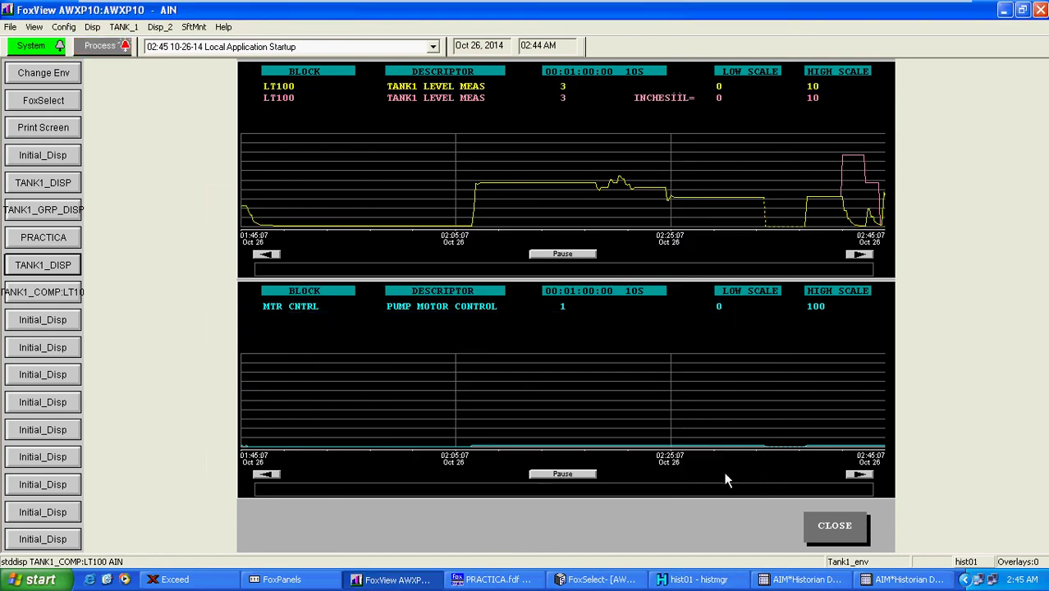
Change the live LT100 trend to a 10-minute duration with a 1-second scan rate and accept the configuration
{"action": "left_click", "coordinate": [721, 176]}
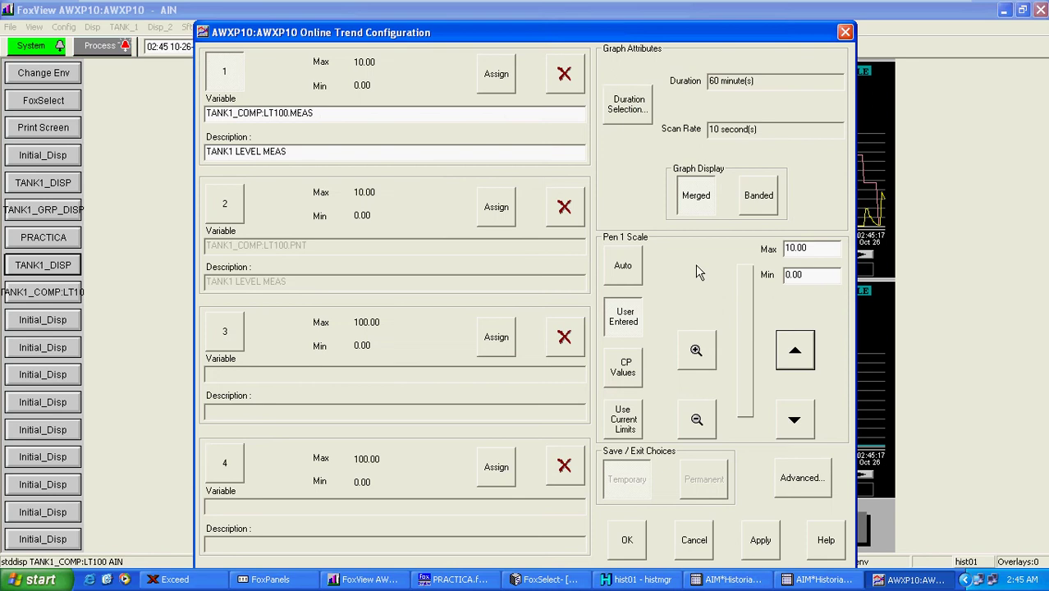
{"action": "left_click", "coordinate": [629, 104]}
{"action": "left_click", "coordinate": [656, 209]}
{"action": "double_click", "coordinate": [622, 305]}
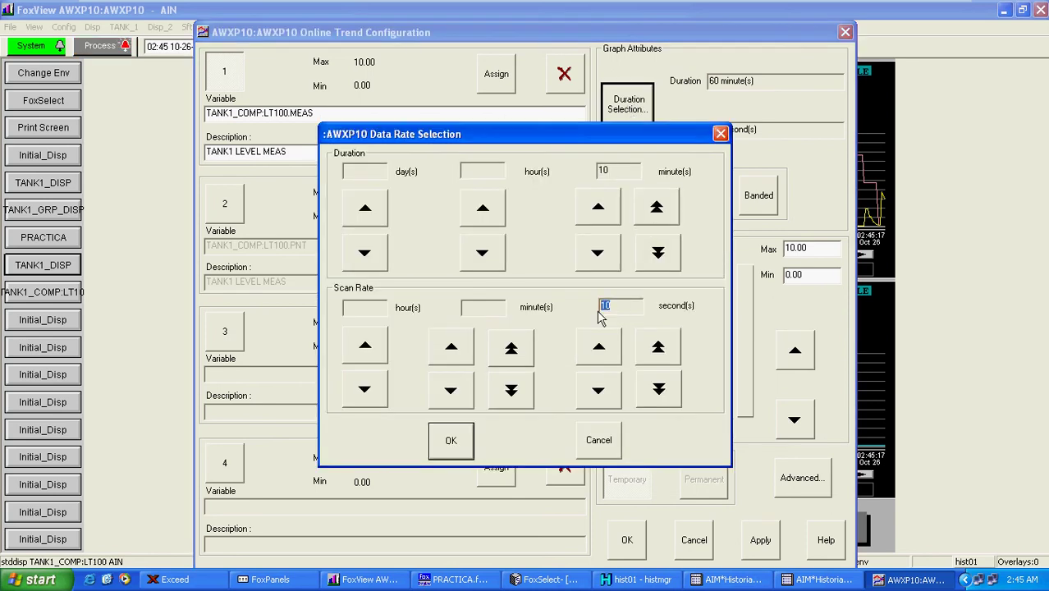
{"action": "left_click", "coordinate": [604, 394]}
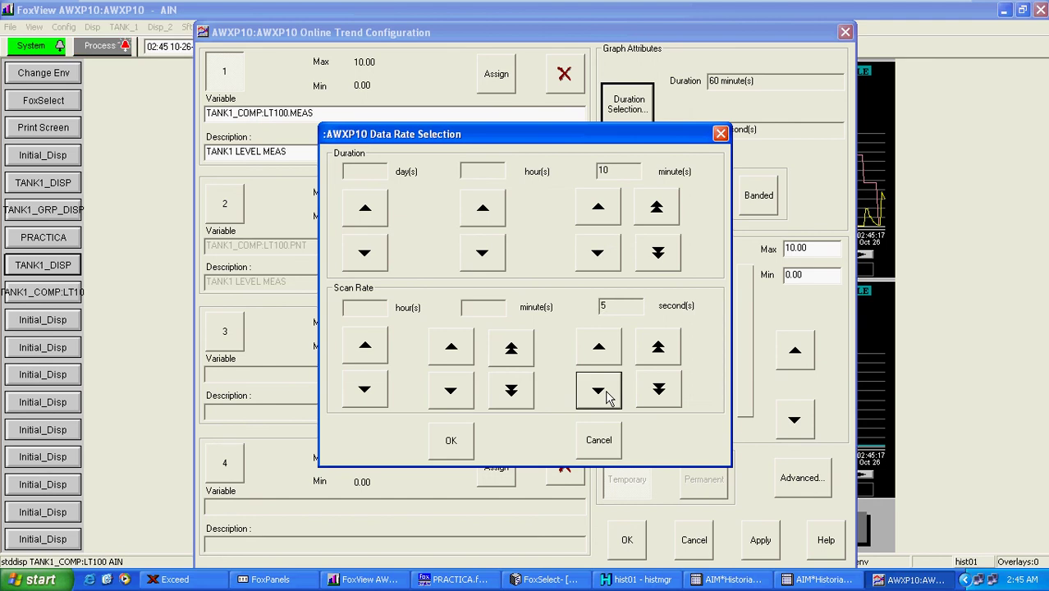
{"action": "left_click", "coordinate": [450, 440]}
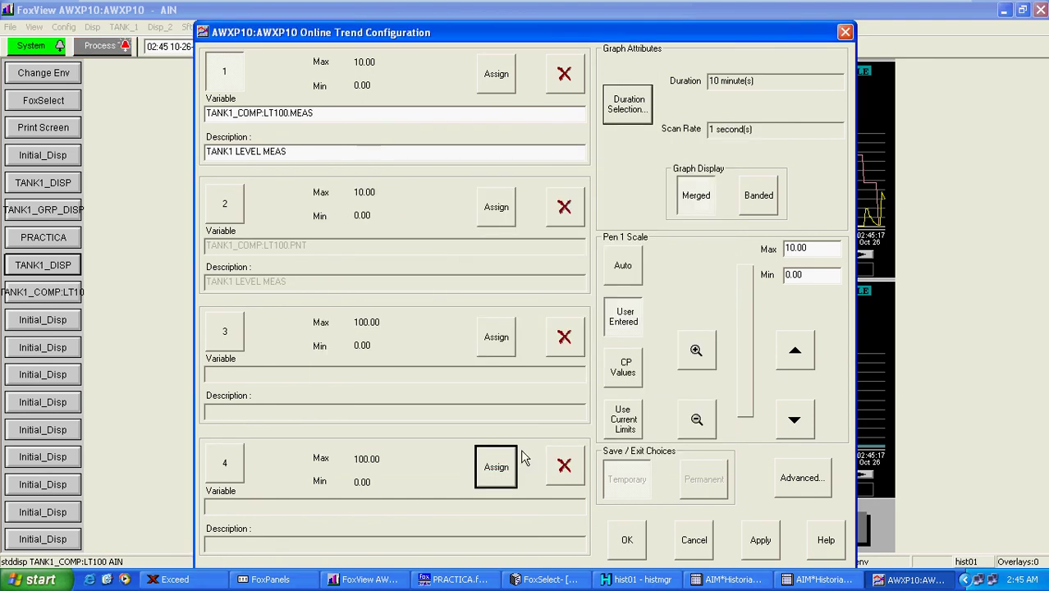
{"action": "left_click", "coordinate": [627, 538]}
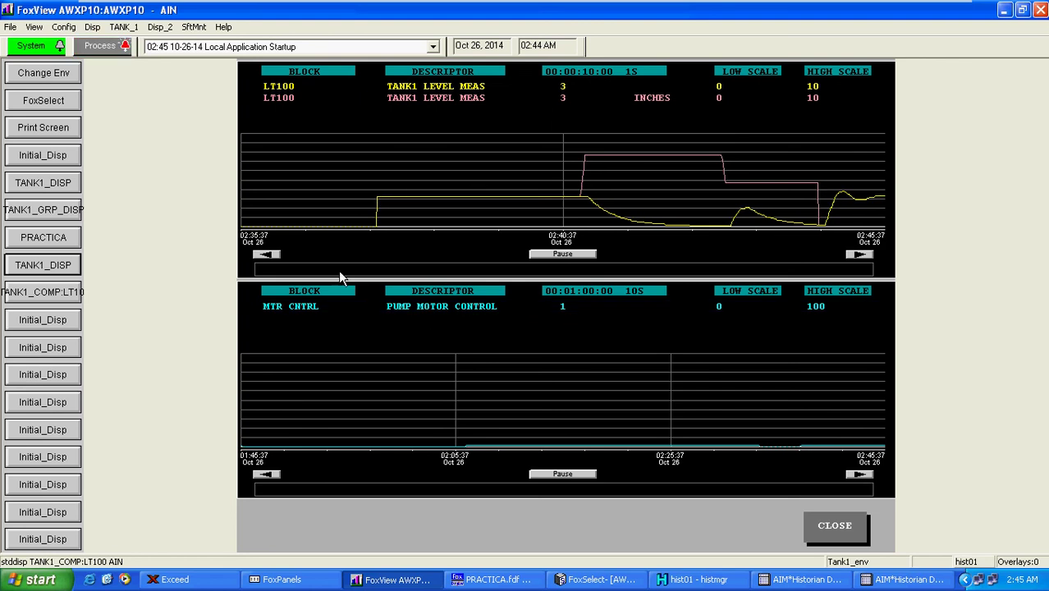
{"action": "left_click", "coordinate": [604, 580]}
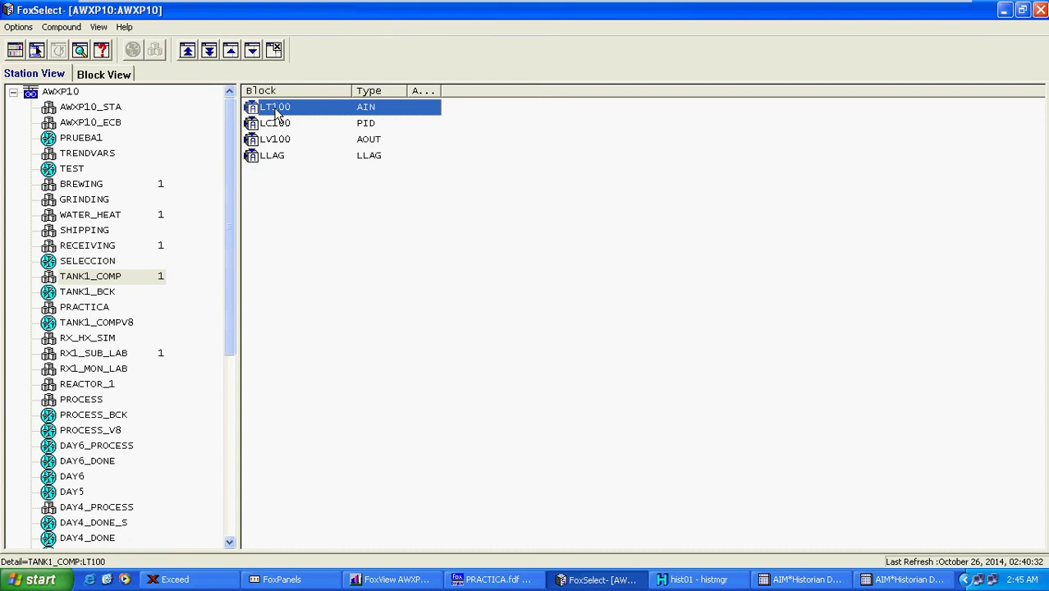
{"action": "left_click", "coordinate": [403, 580]}
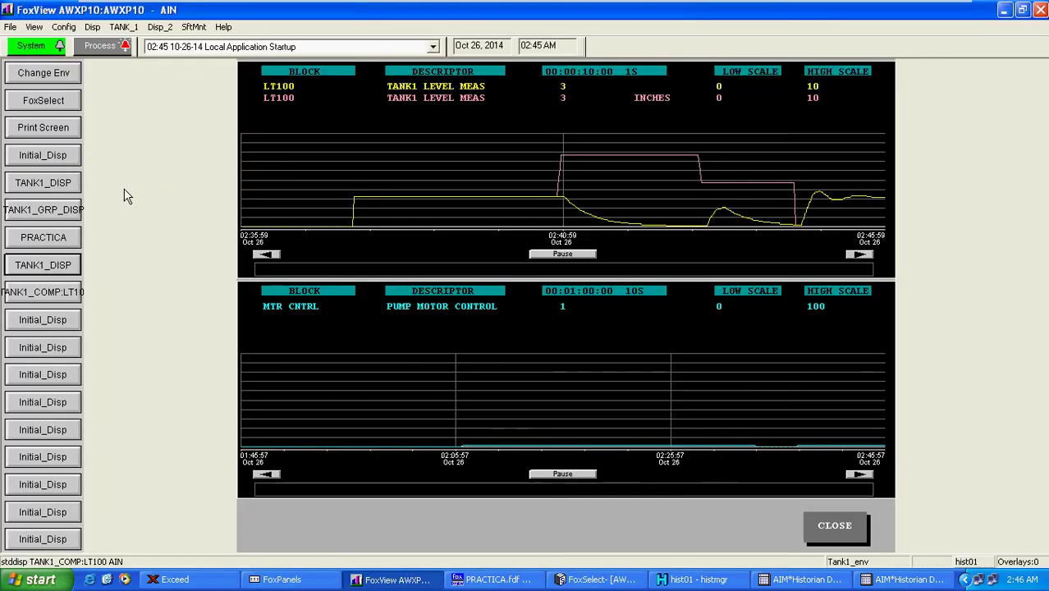